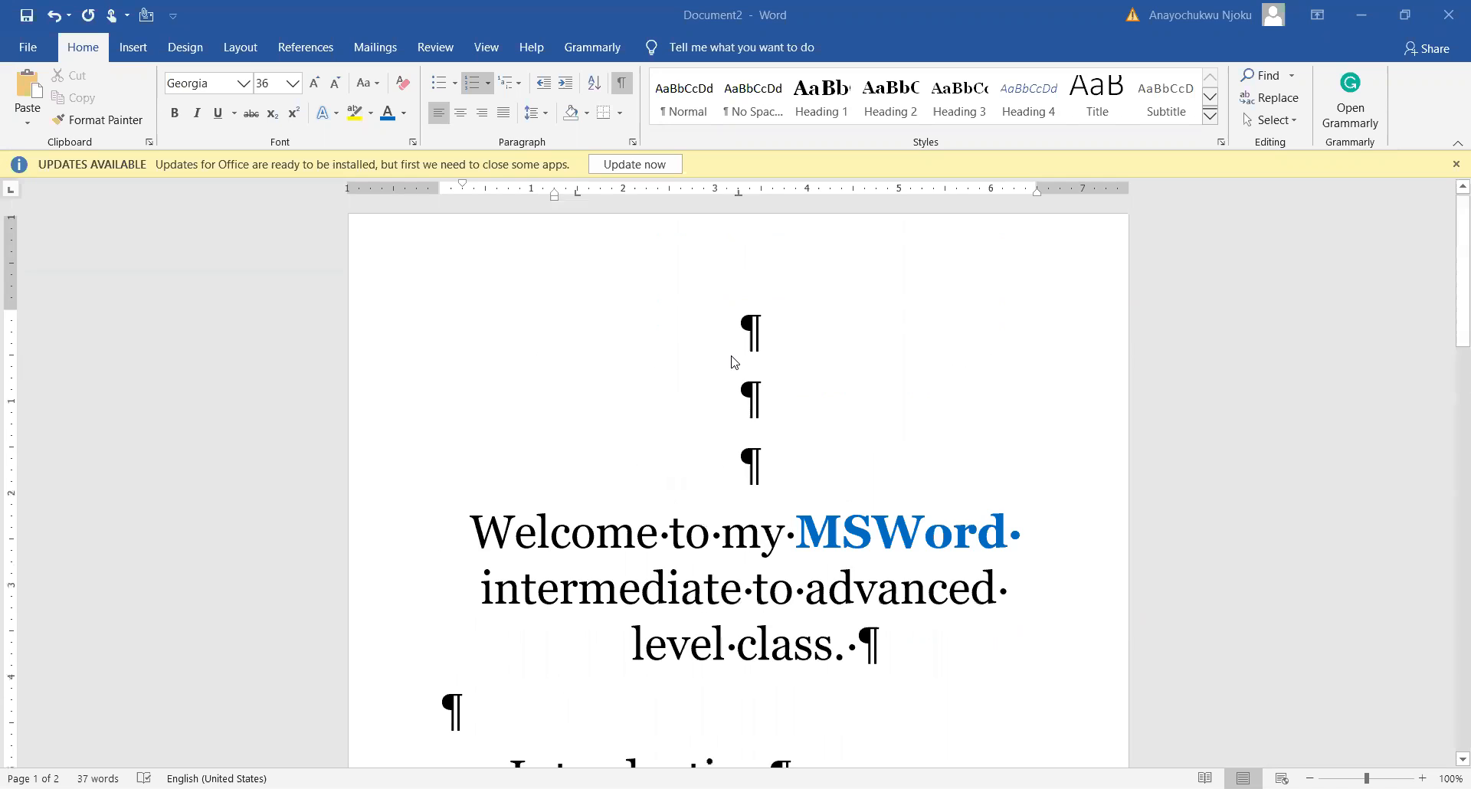
Step: Browse the numbering and multilevel list formats without applying any
scroll(732, 361, down, 4)
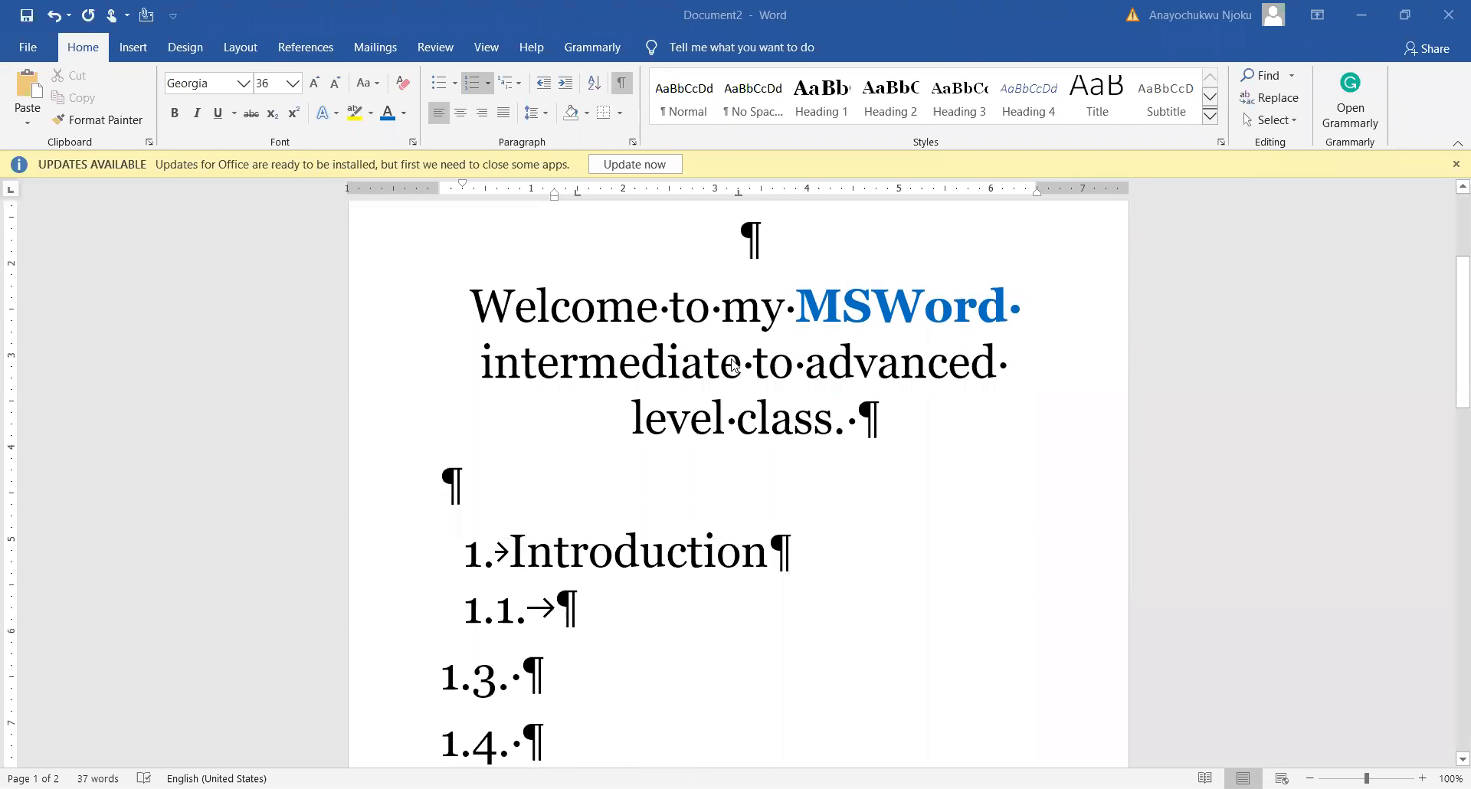
scroll(733, 363, up, 3)
scroll(732, 364, down, 4)
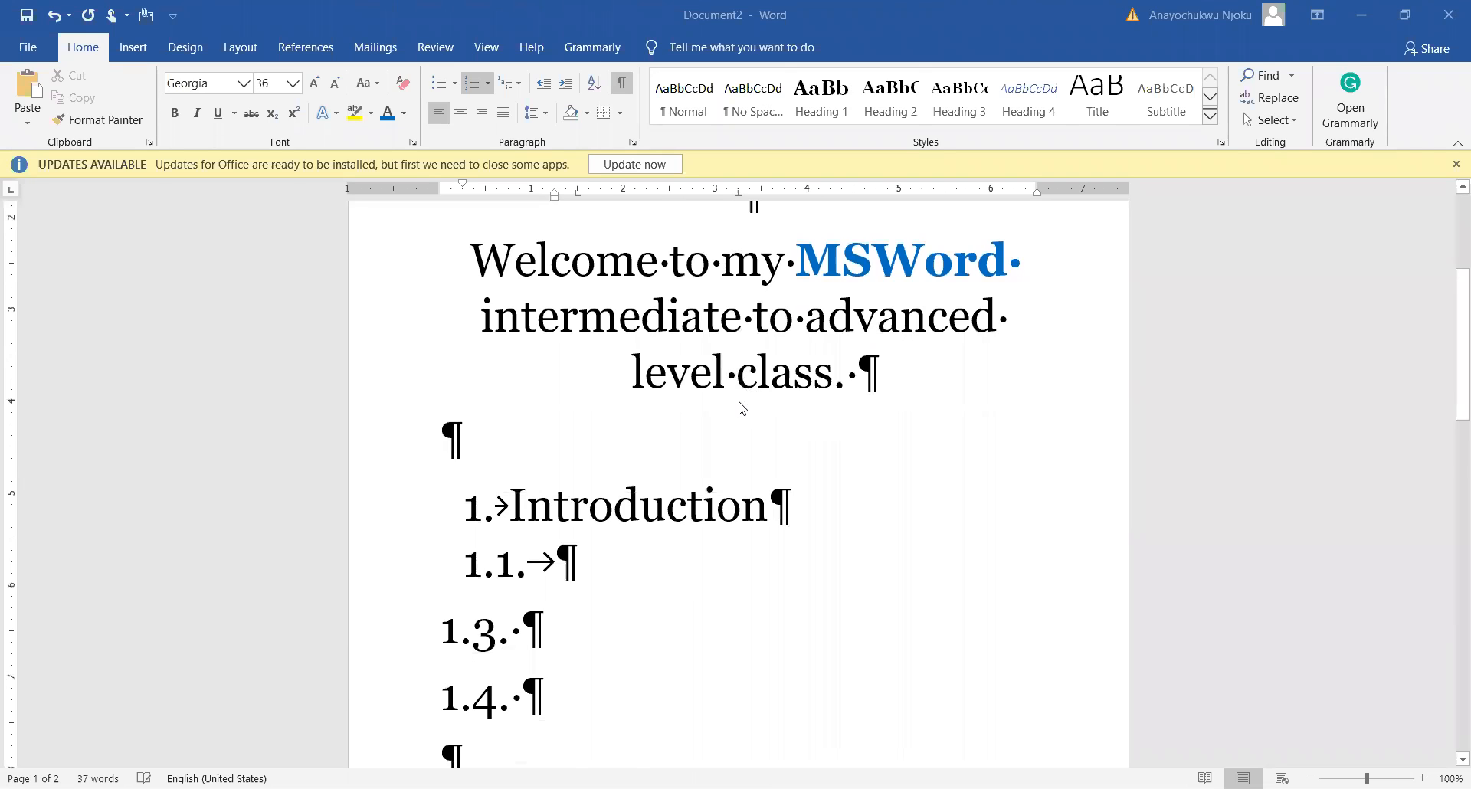
scroll(740, 409, down, 10)
scroll(740, 408, down, 2)
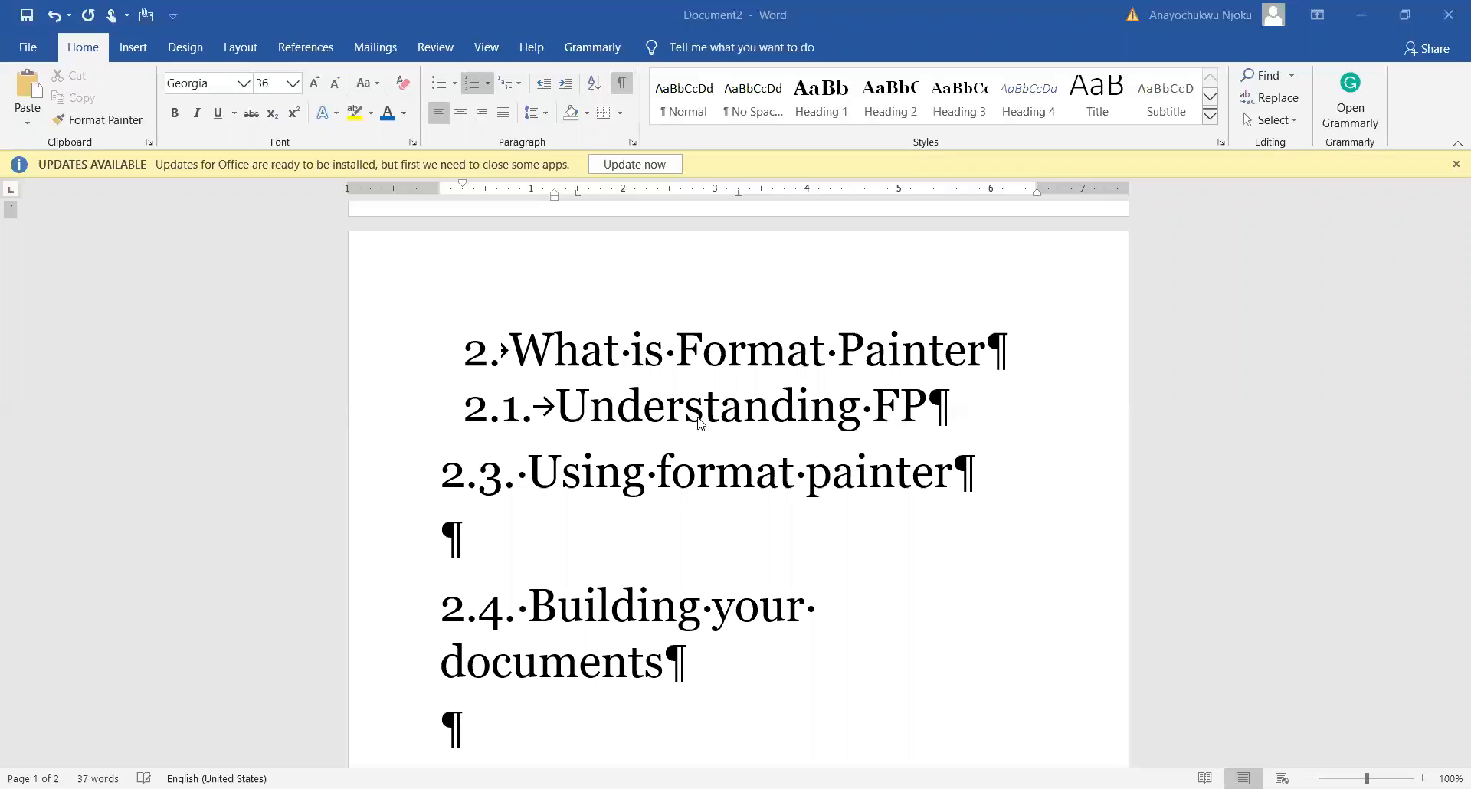
scroll(683, 420, up, 4)
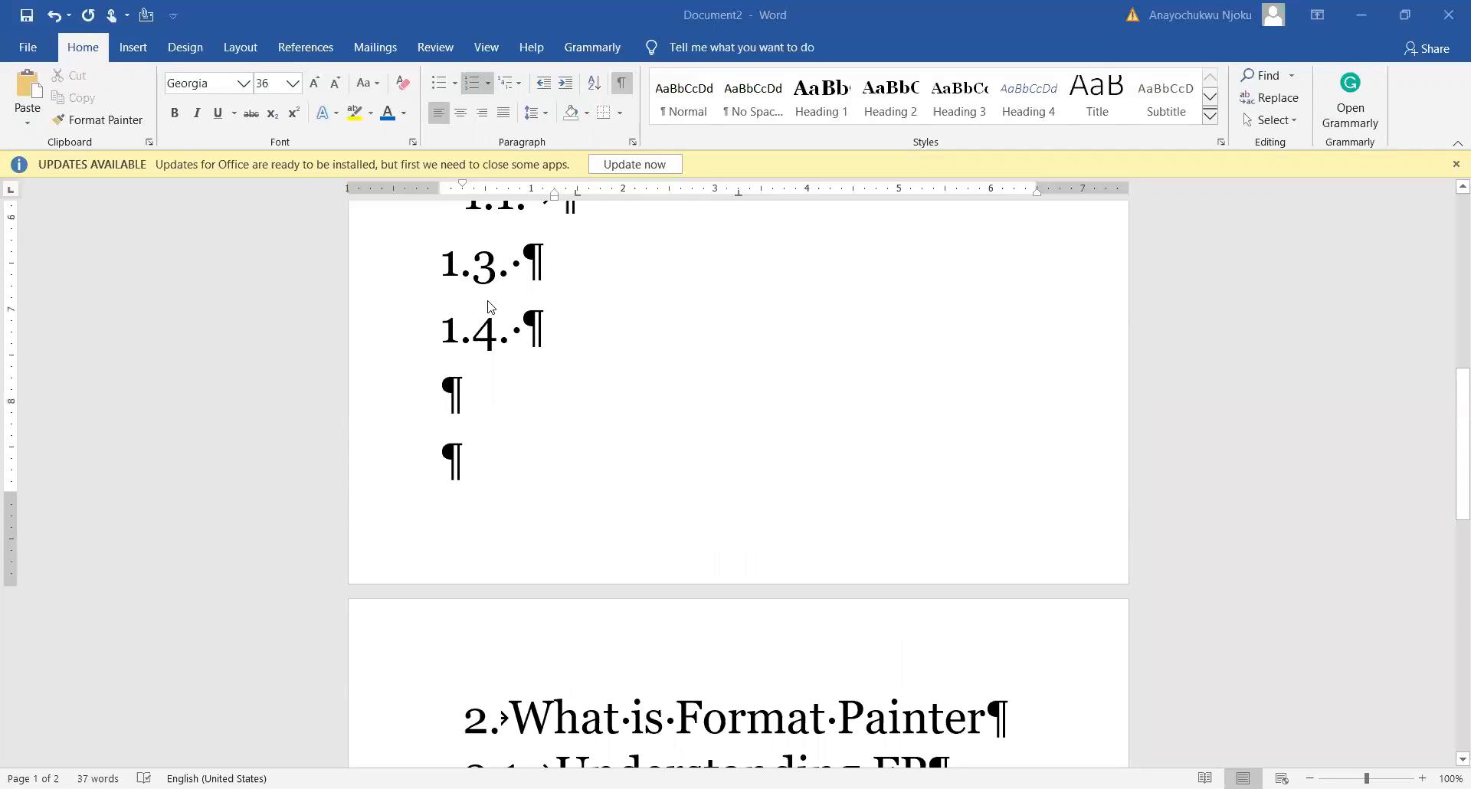
scroll(514, 345, up, 3)
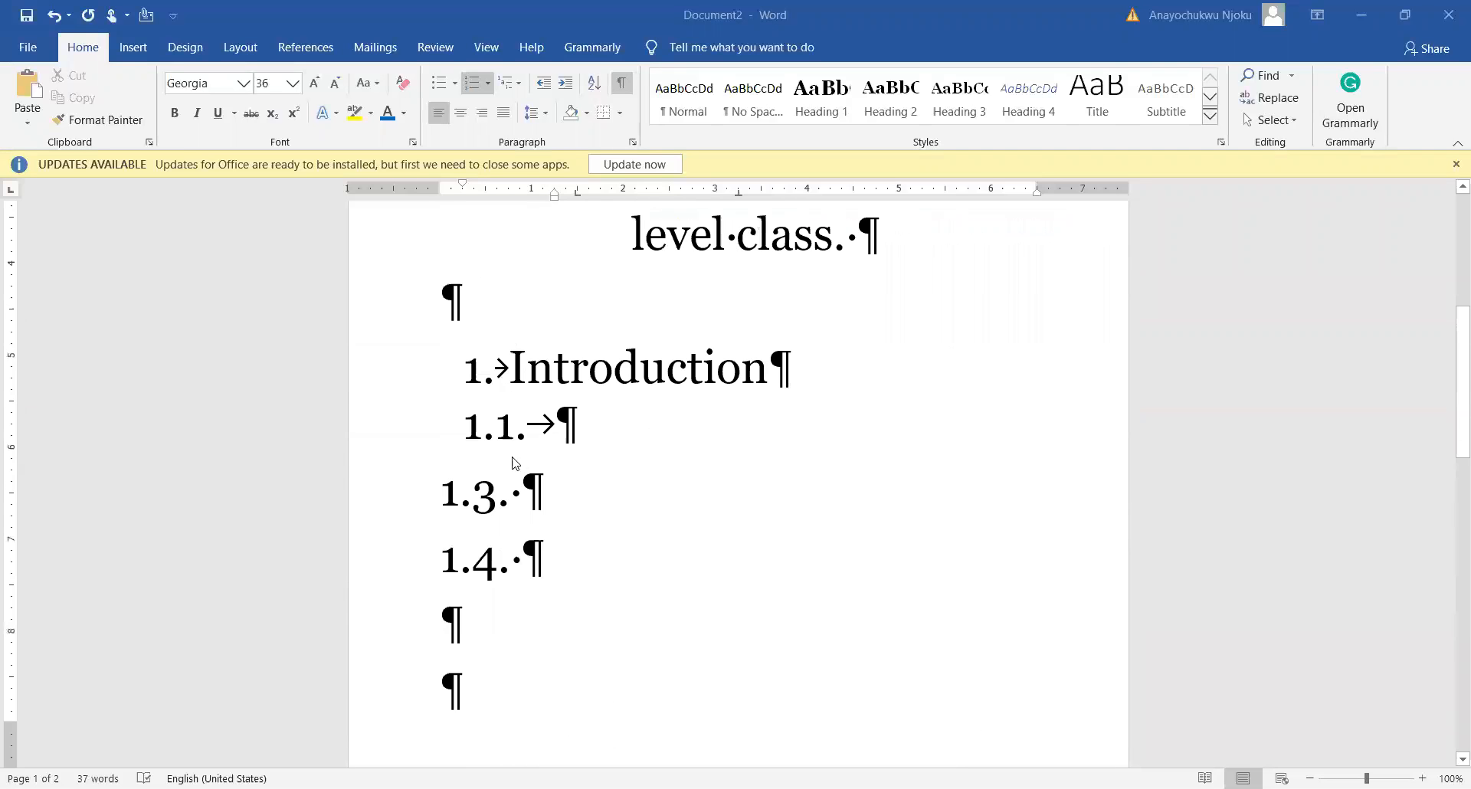
click(486, 82)
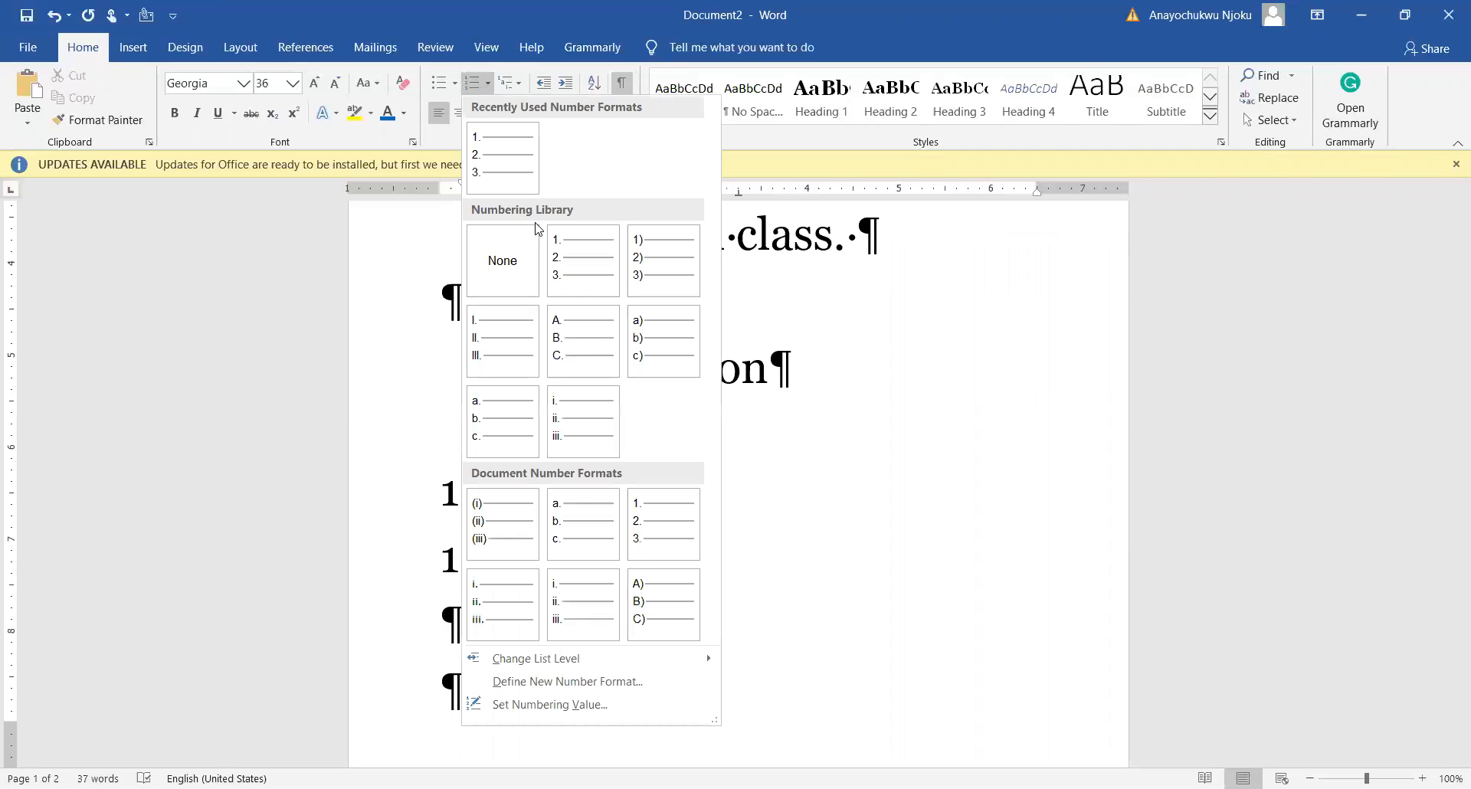
click(523, 86)
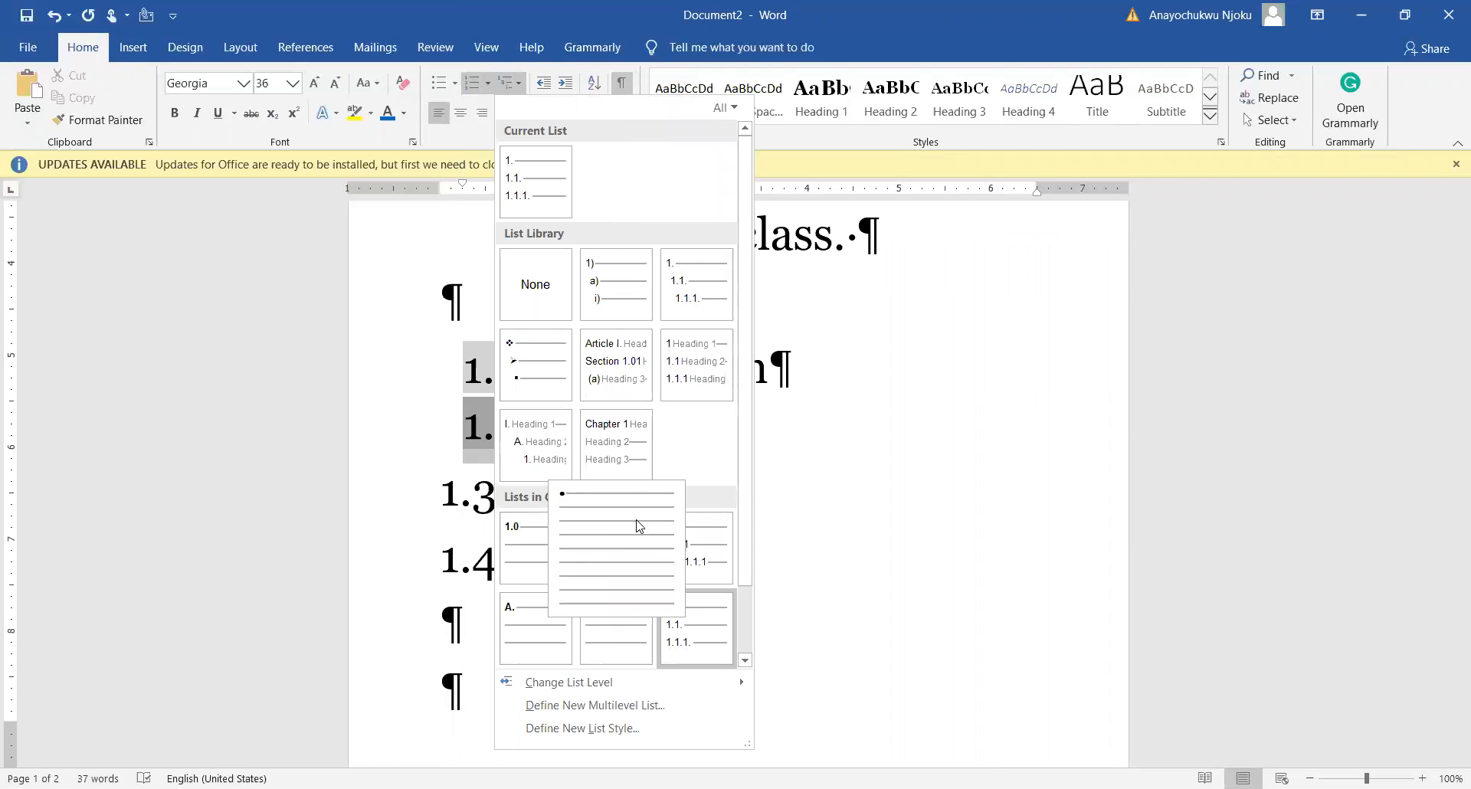
click(829, 506)
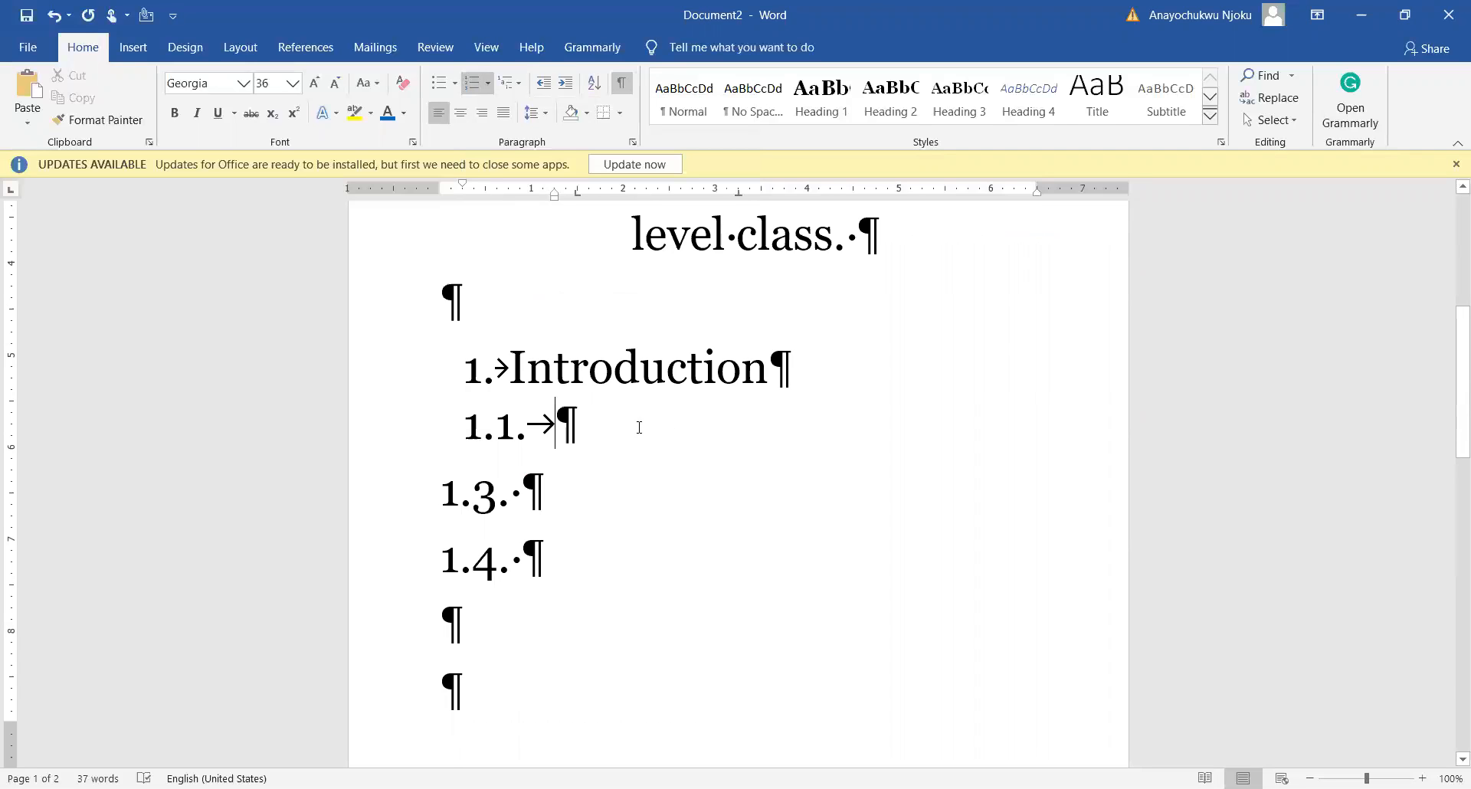
Step: Inspect the list numbers of the Introduction, 1.1. and 1.3. lines
click(485, 365)
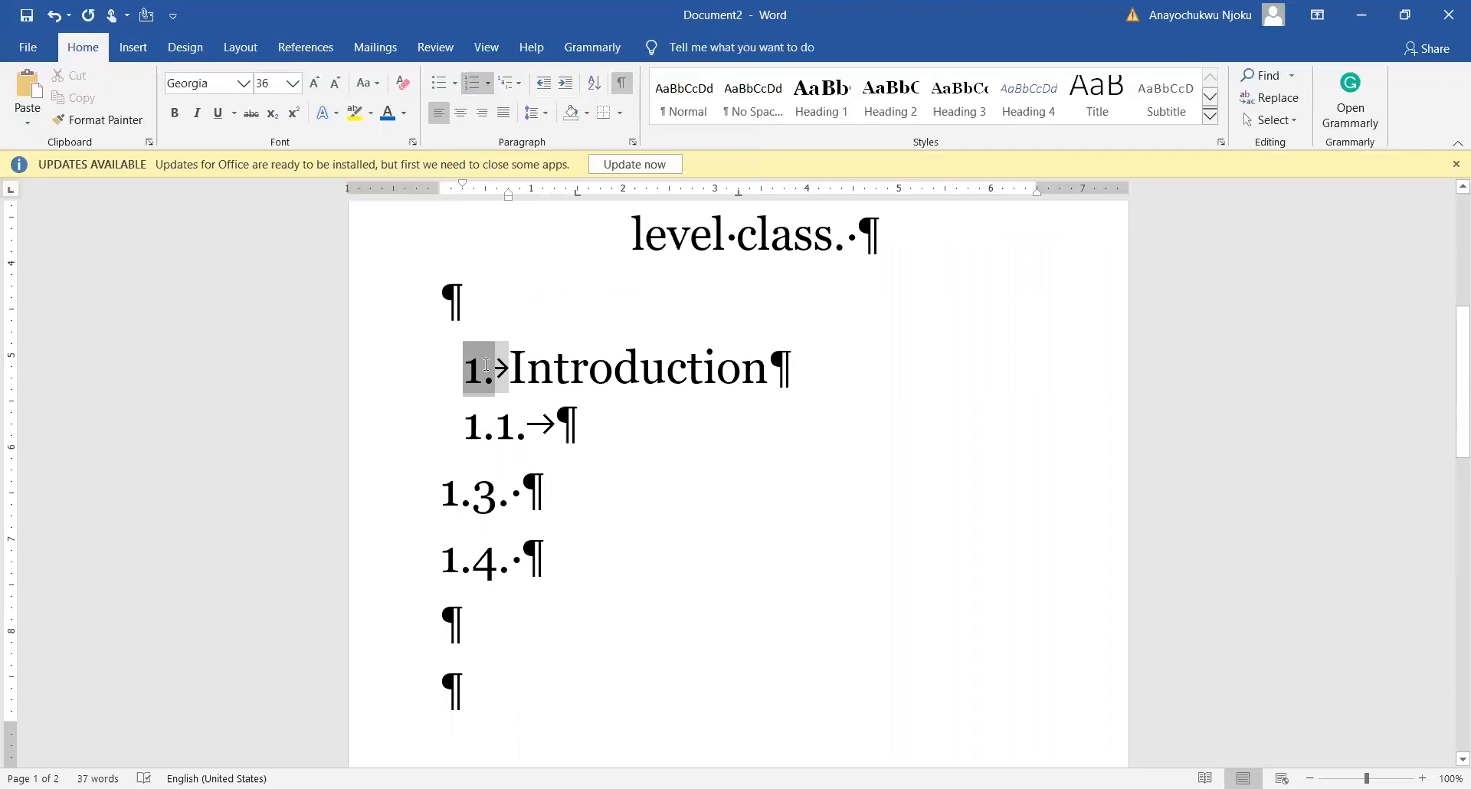
click(560, 366)
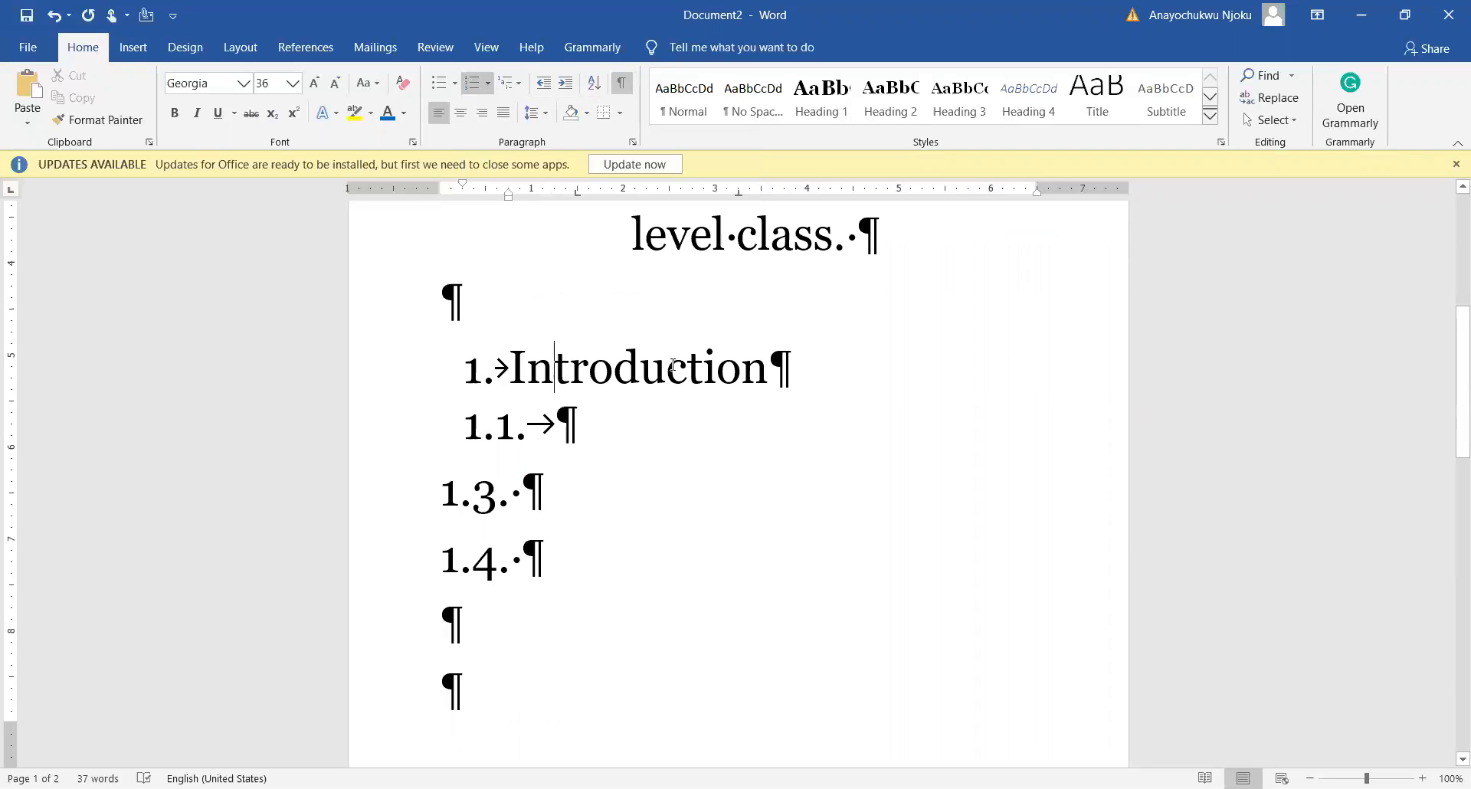
click(476, 431)
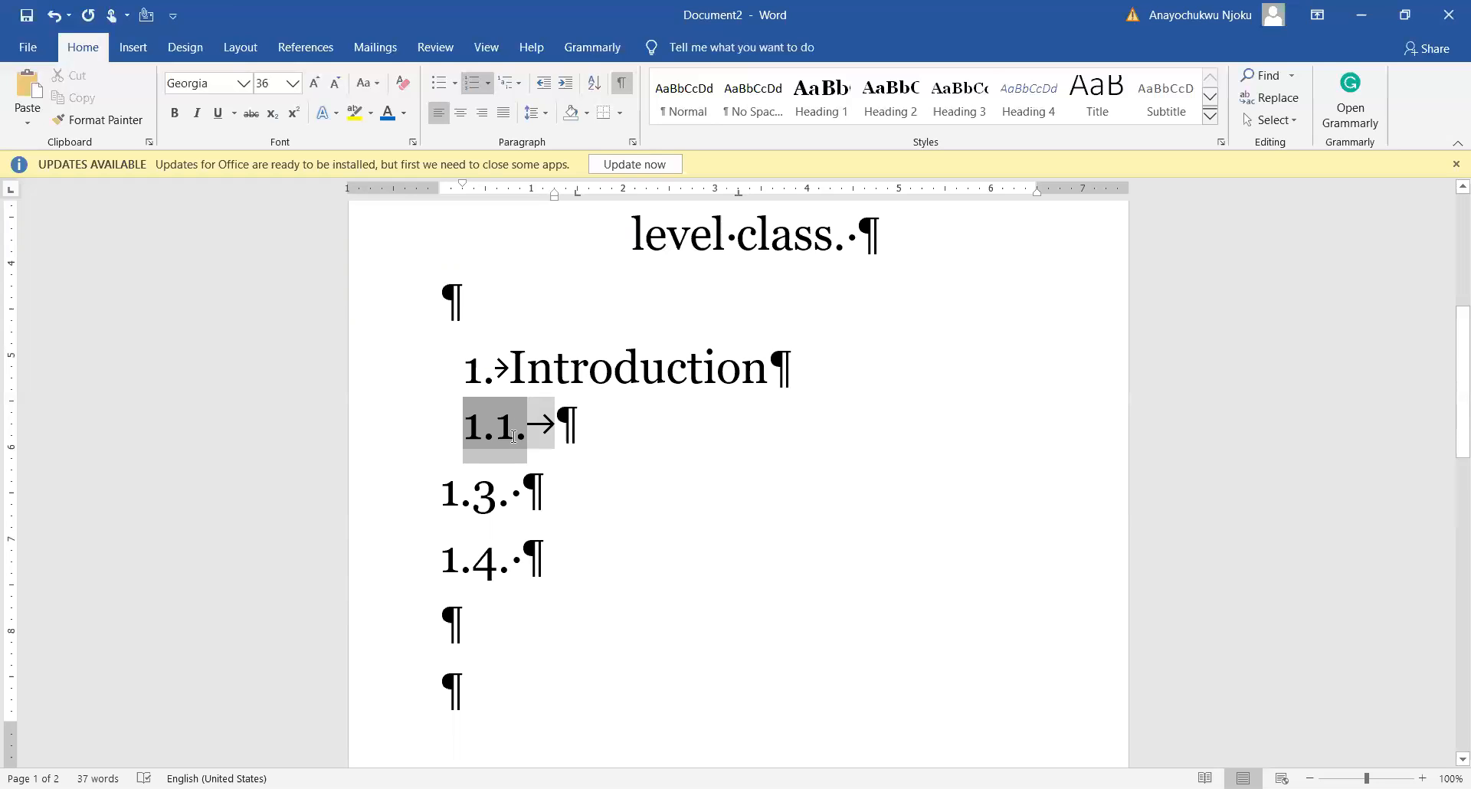
click(450, 501)
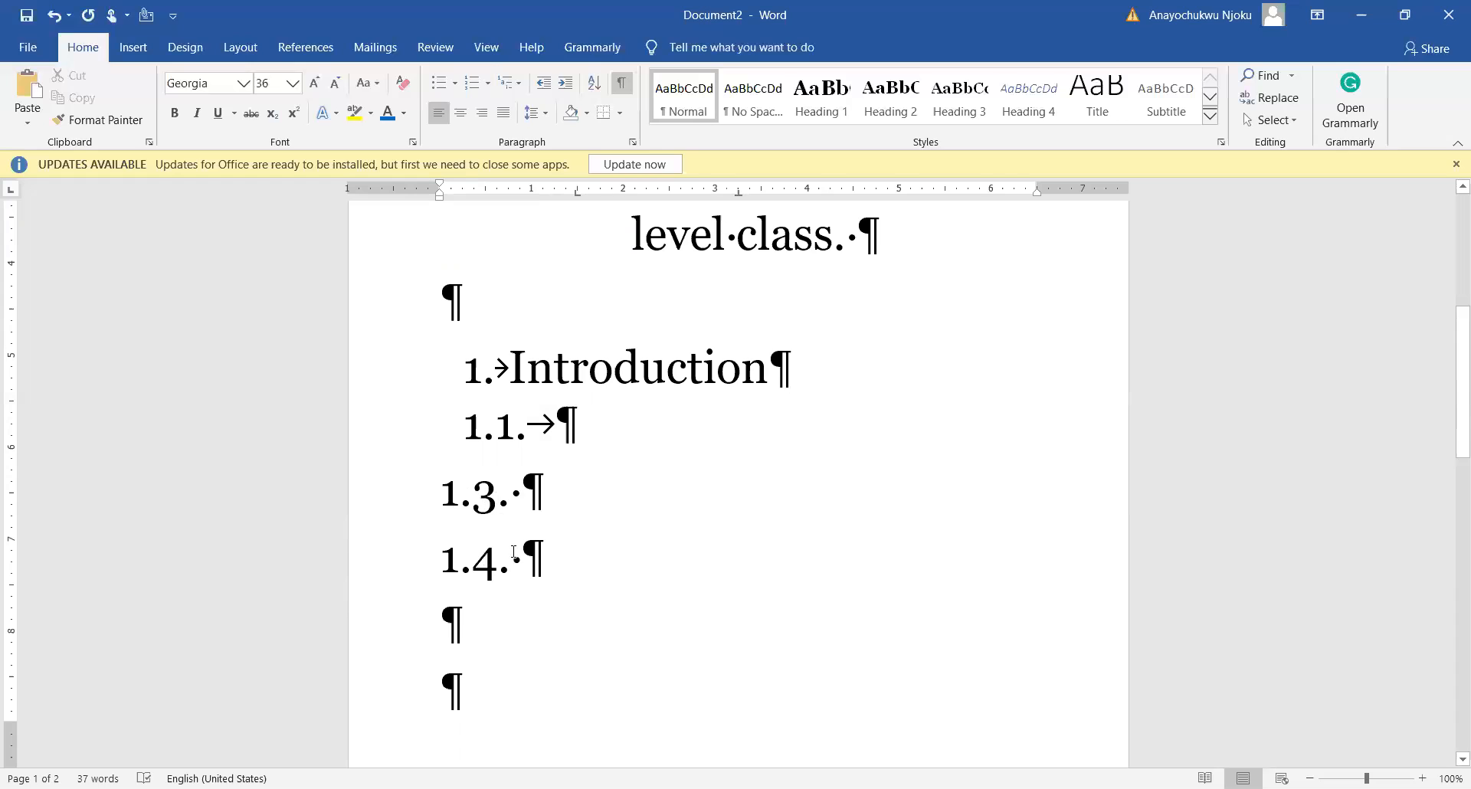
click(504, 490)
click(494, 429)
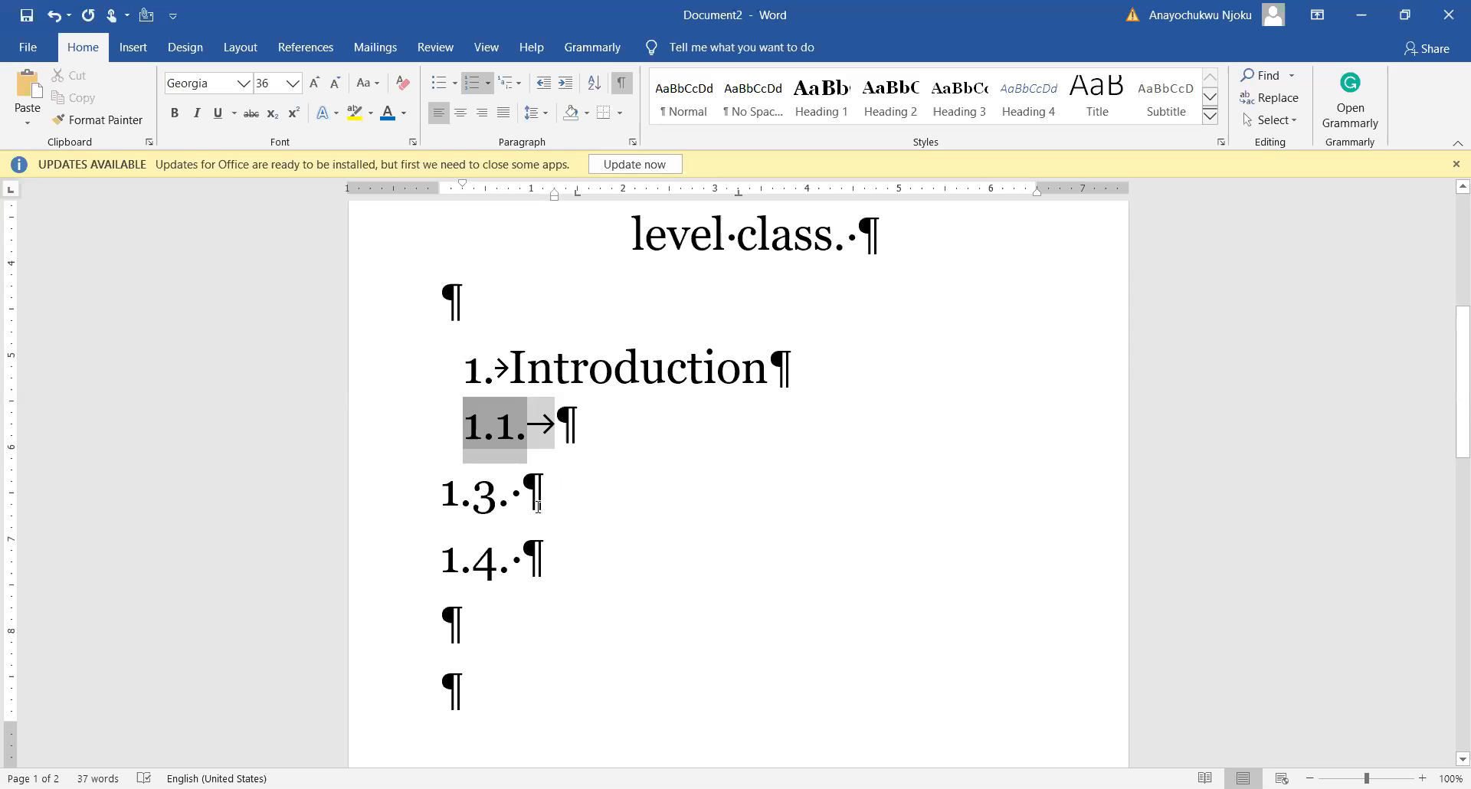
click(579, 507)
scroll(580, 497, down, 3)
scroll(581, 495, down, 5)
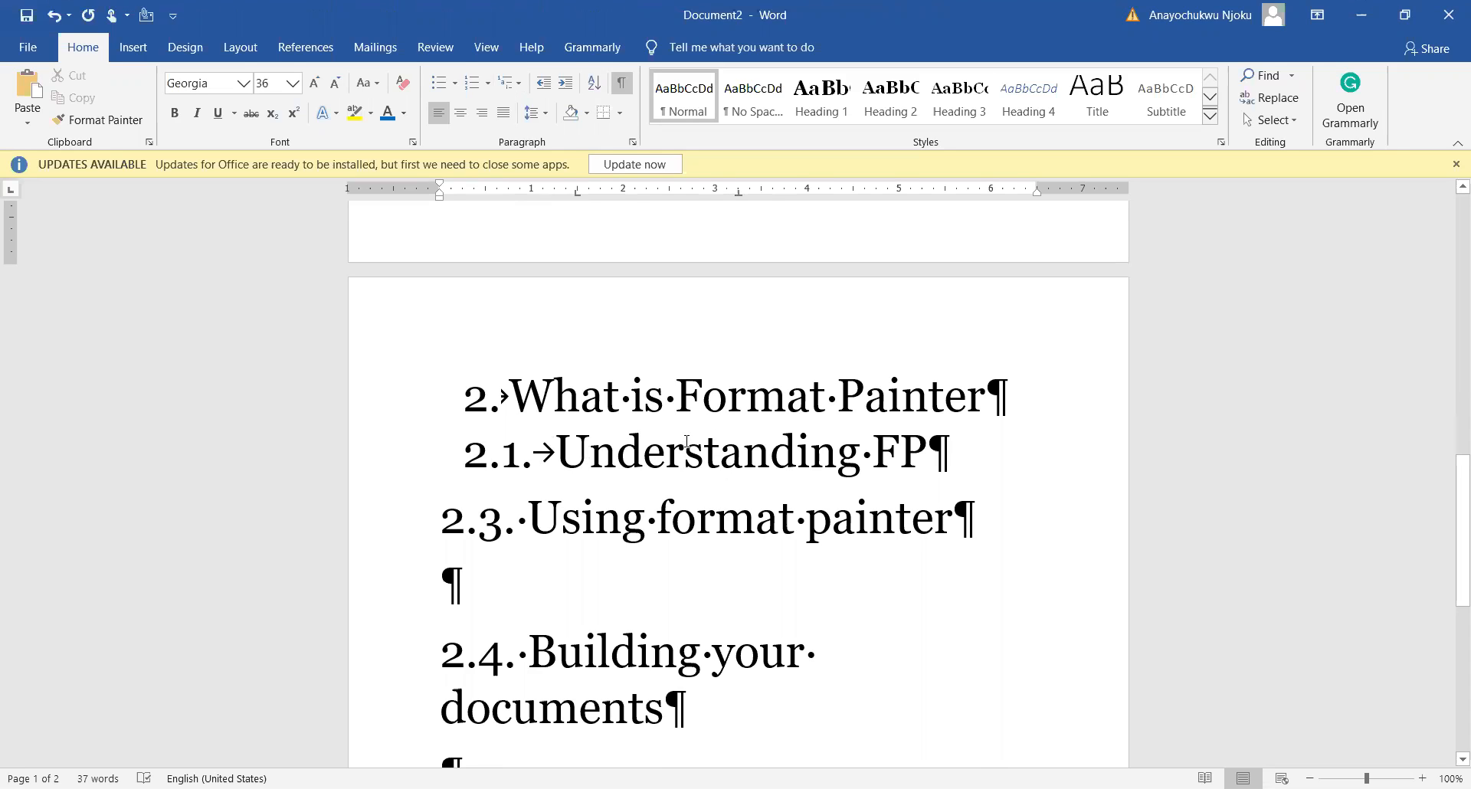
scroll(687, 442, up, 3)
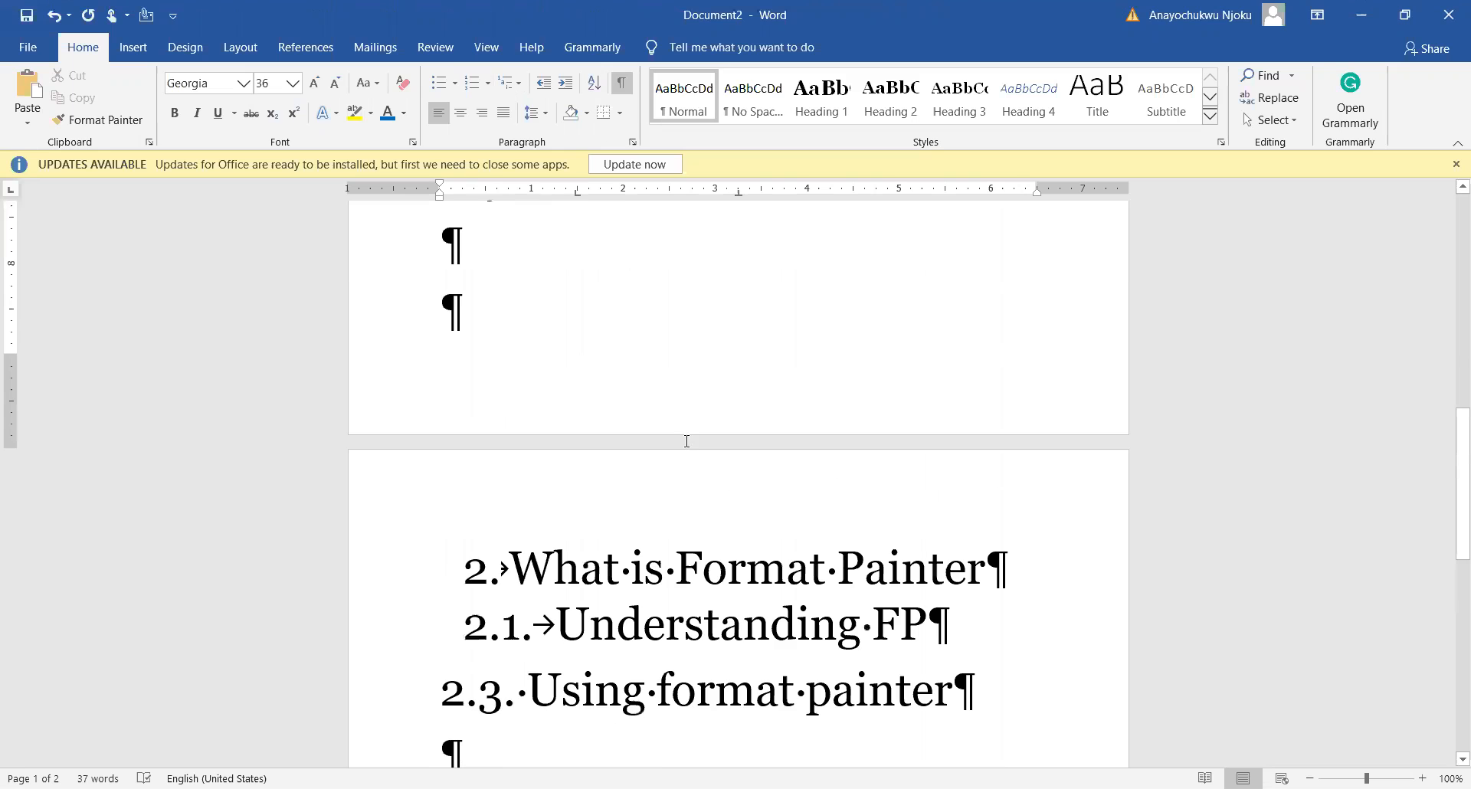
scroll(687, 442, down, 3)
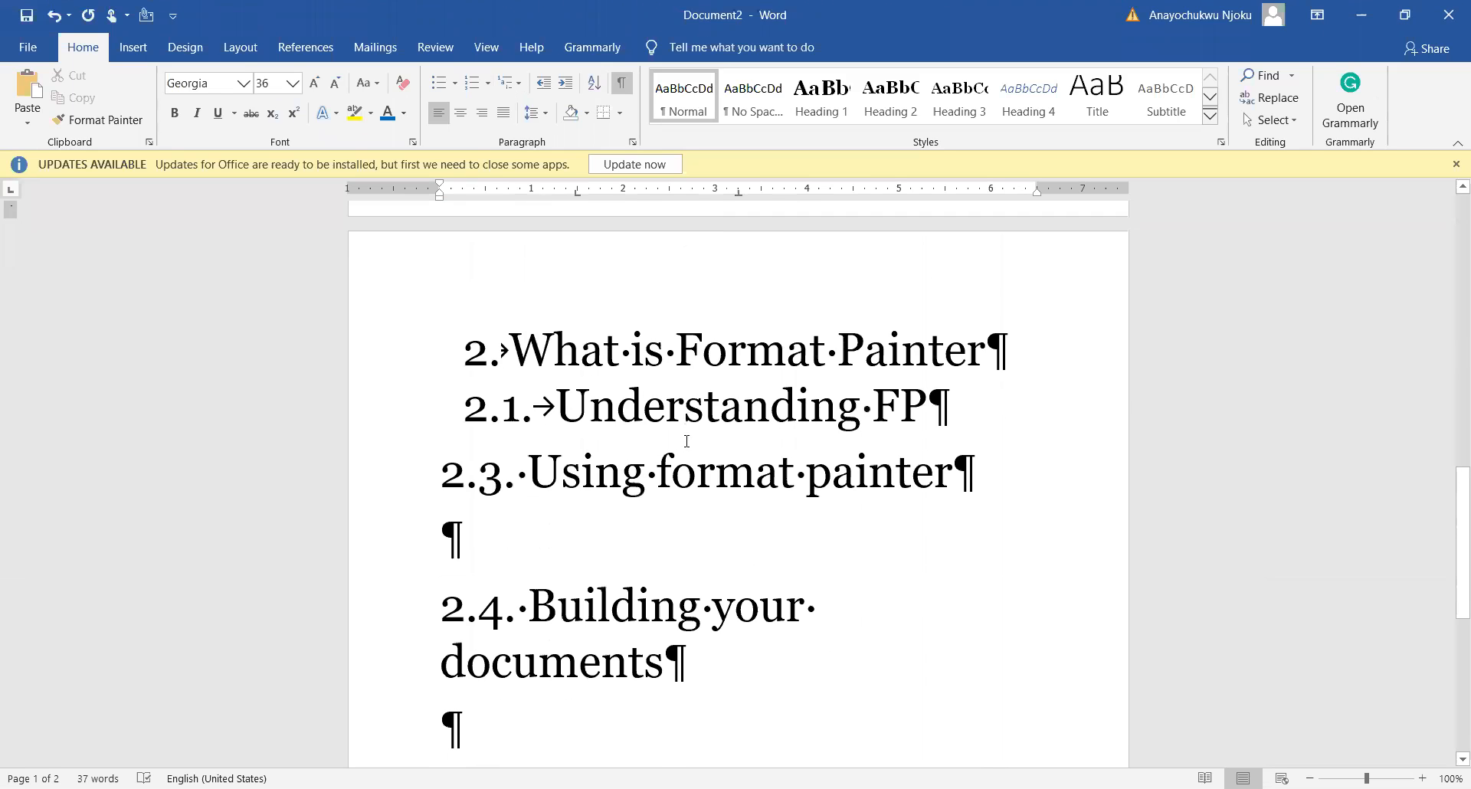
scroll(687, 442, up, 12)
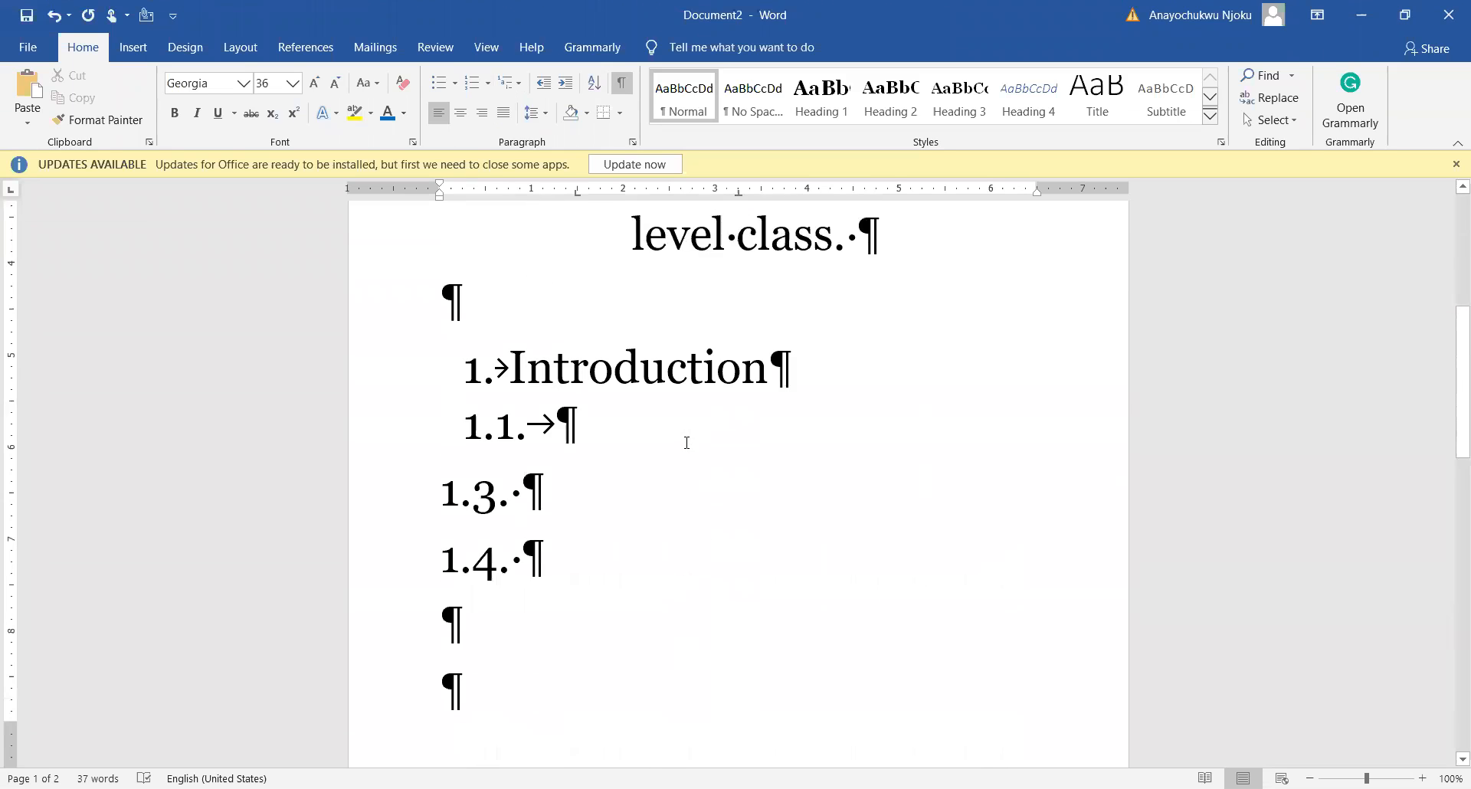
Step: Test demoting and promoting the 1.1. item, leaving it at level 1.1
click(488, 431)
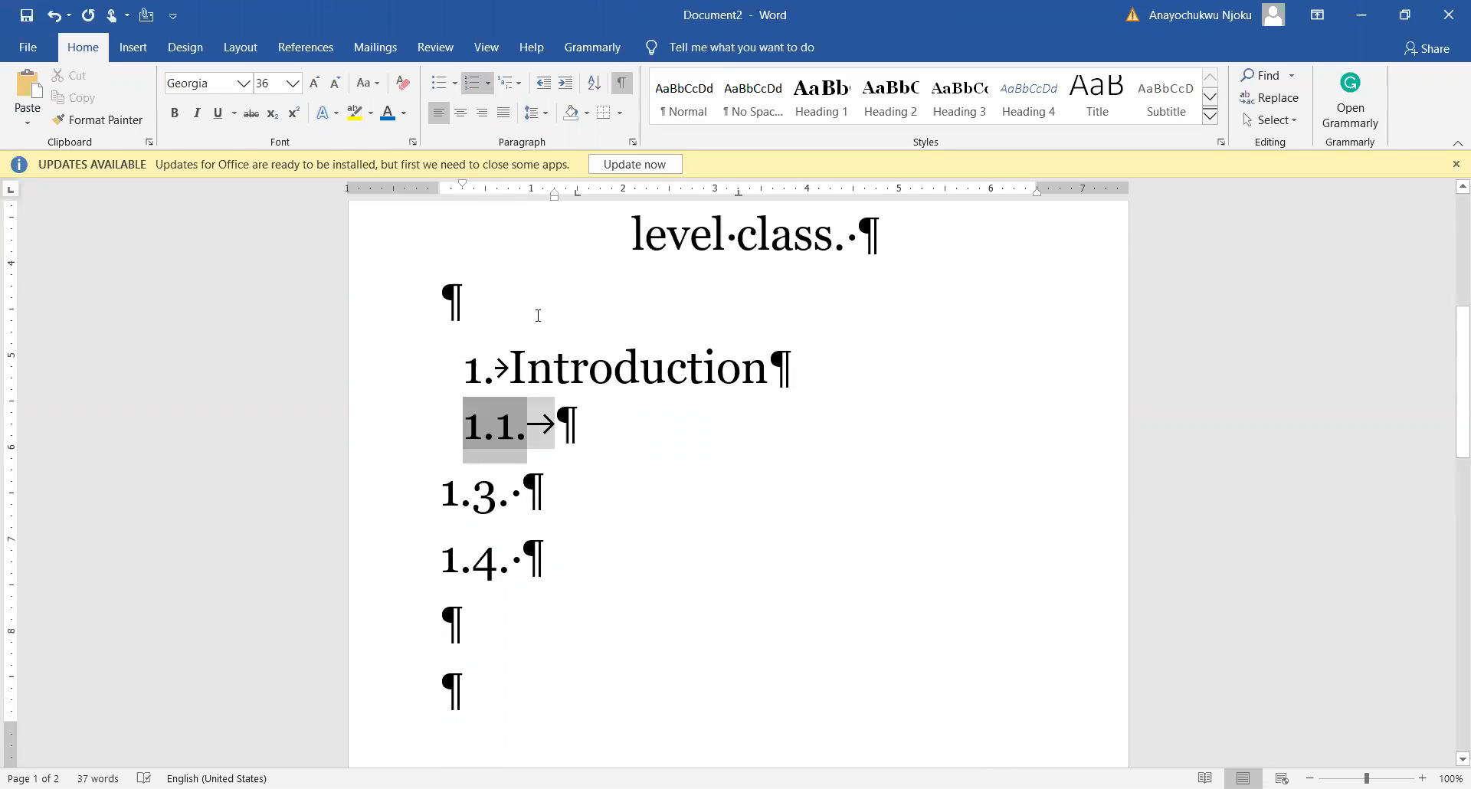
click(683, 414)
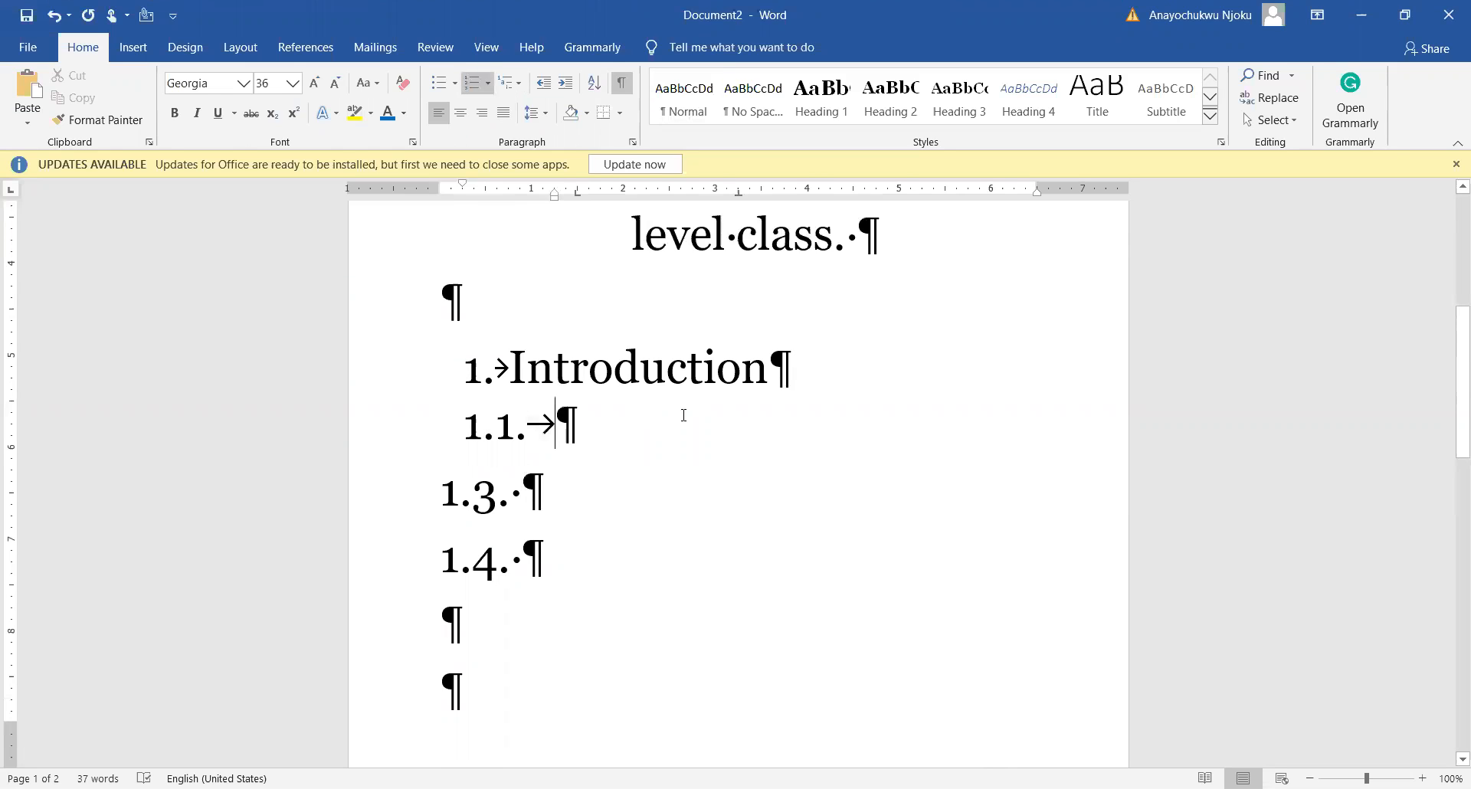
click(472, 427)
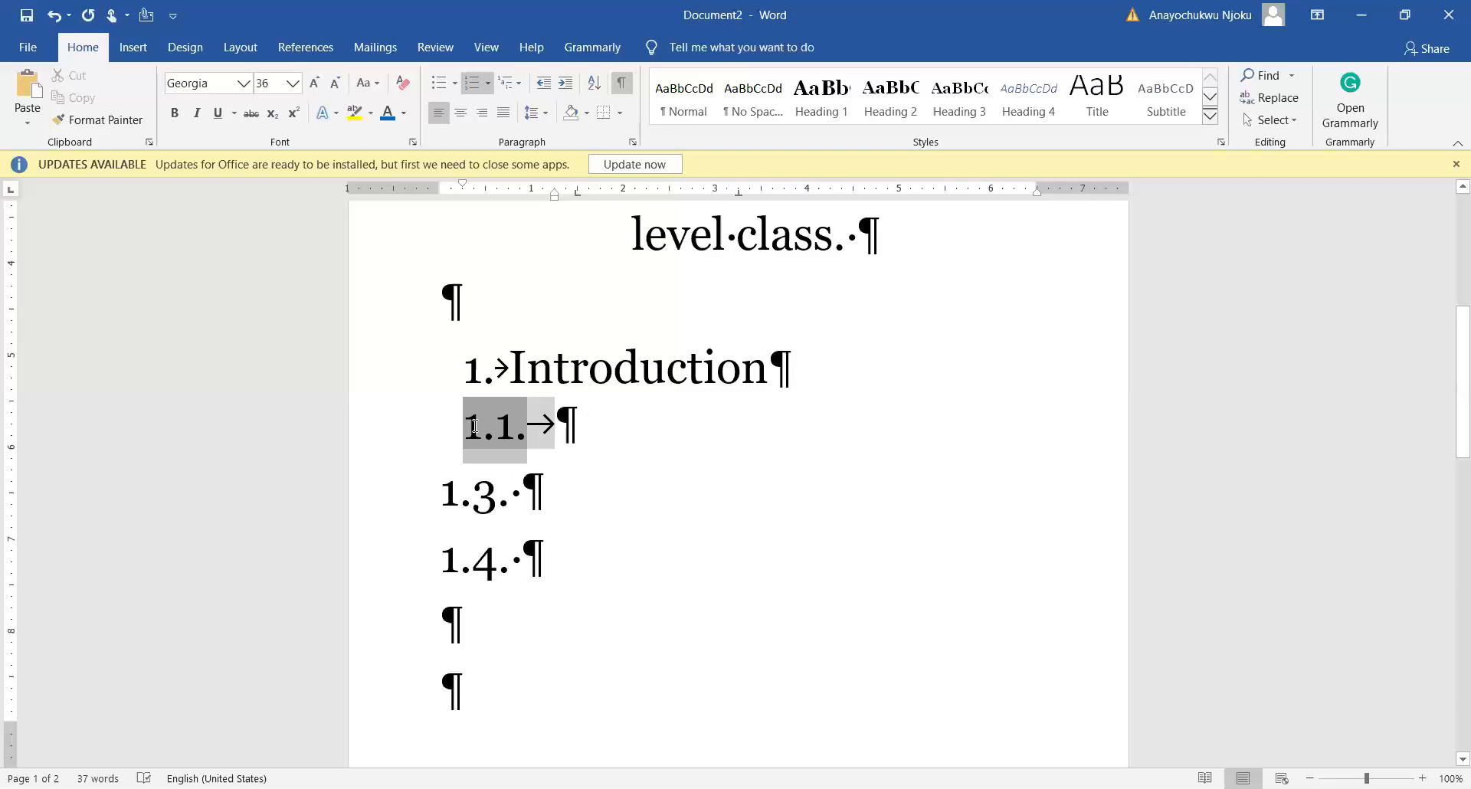
key(Tab)
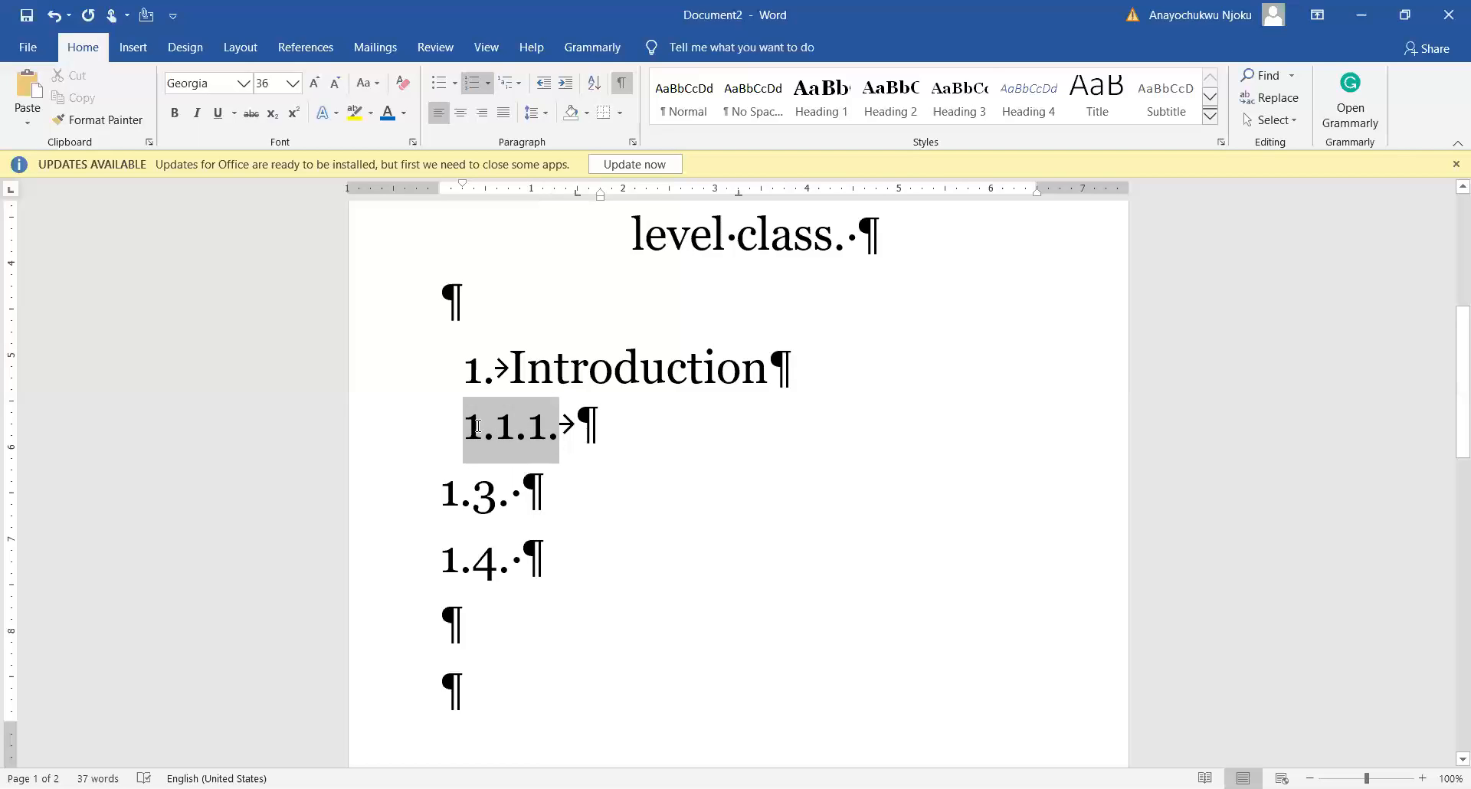
key(Tab)
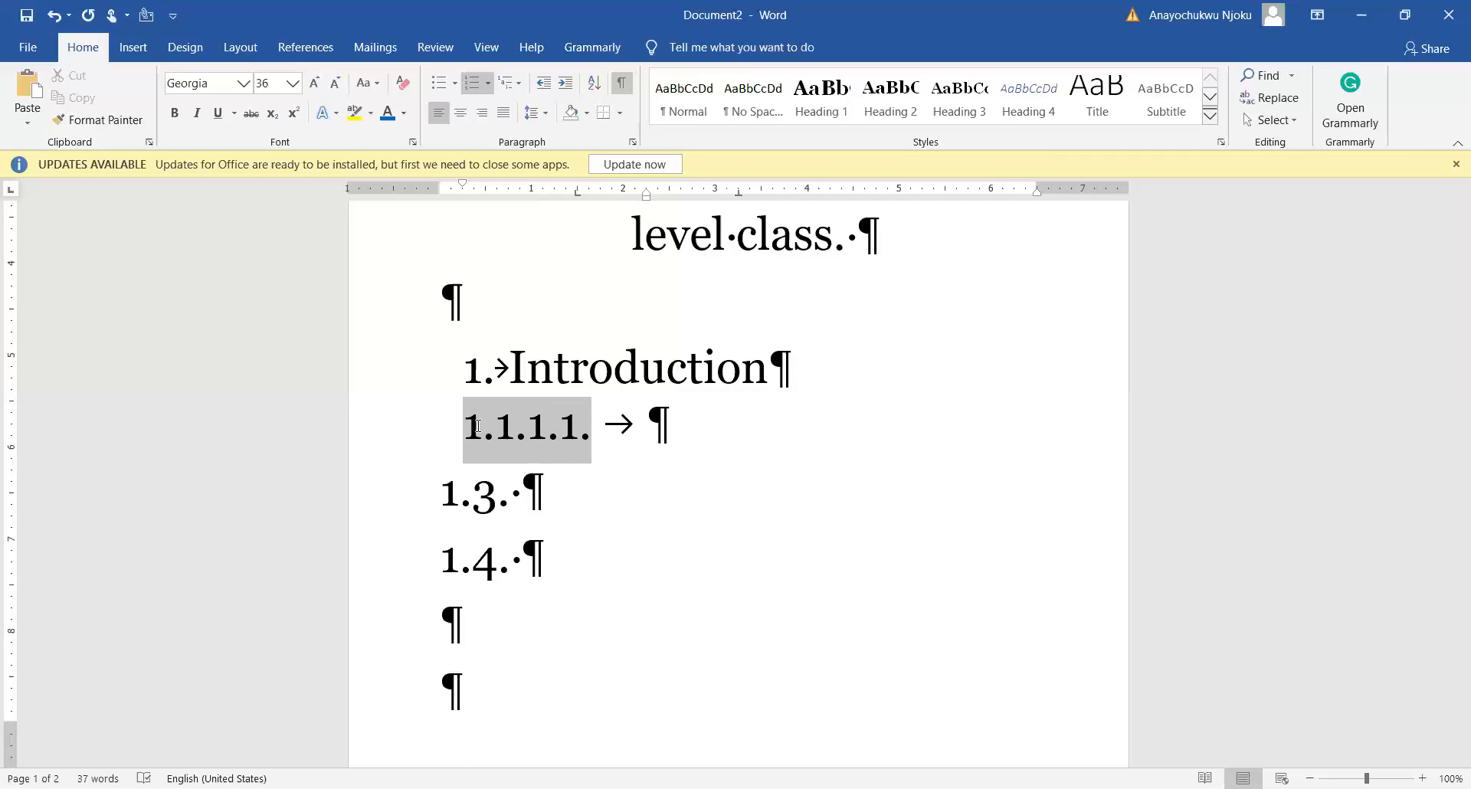
key(ctrl+z)
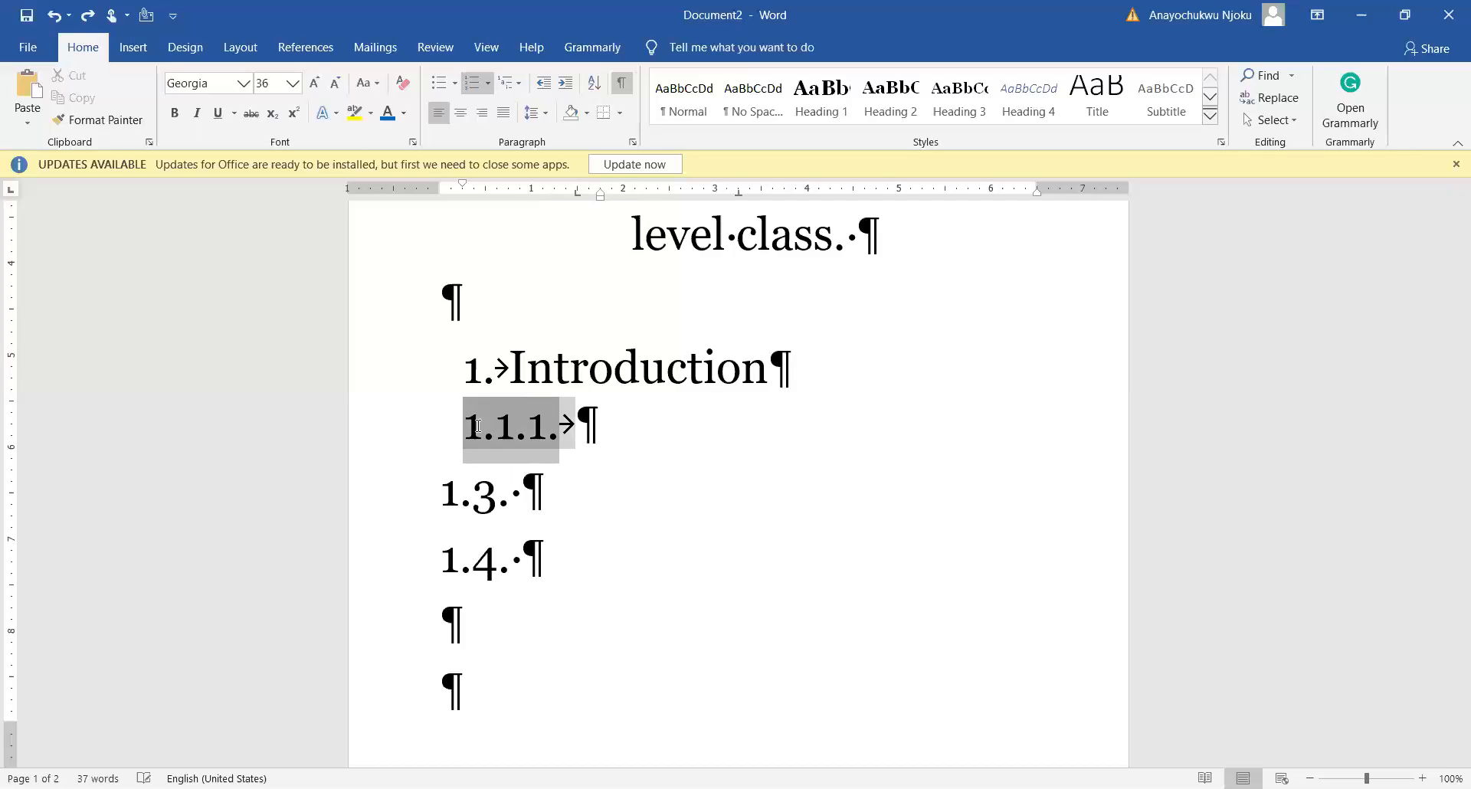
key(ctrl+z)
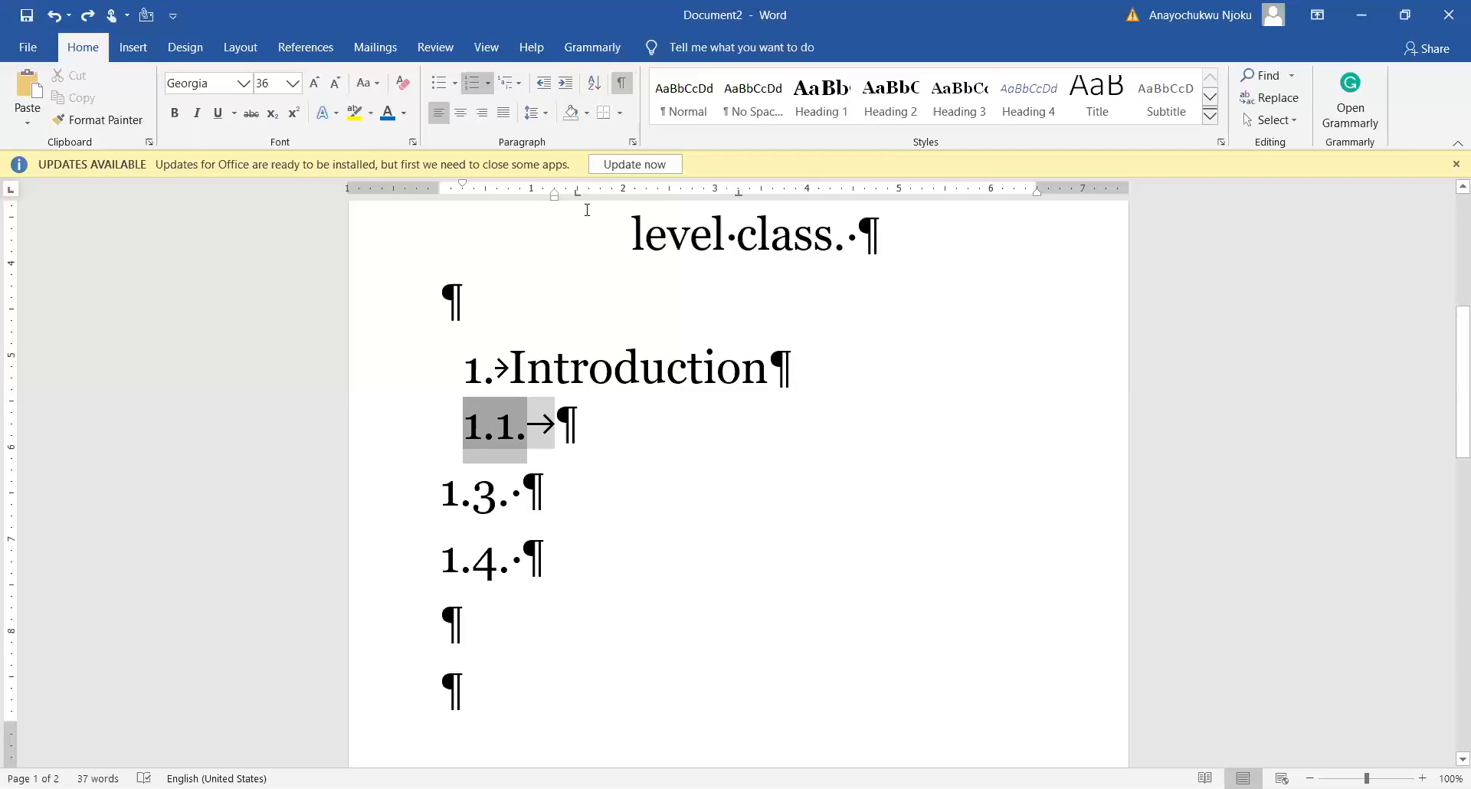
click(564, 89)
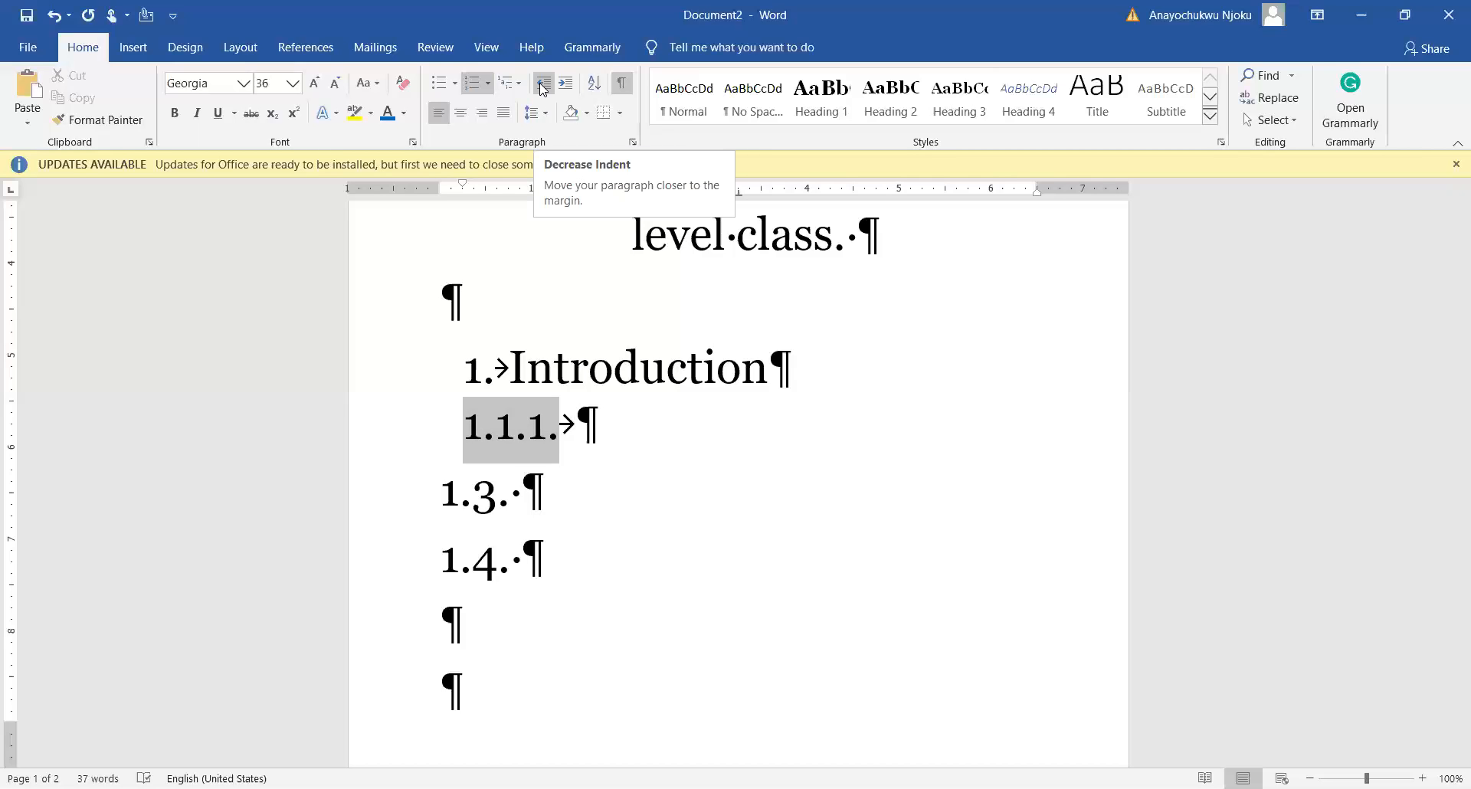
click(543, 89)
click(544, 90)
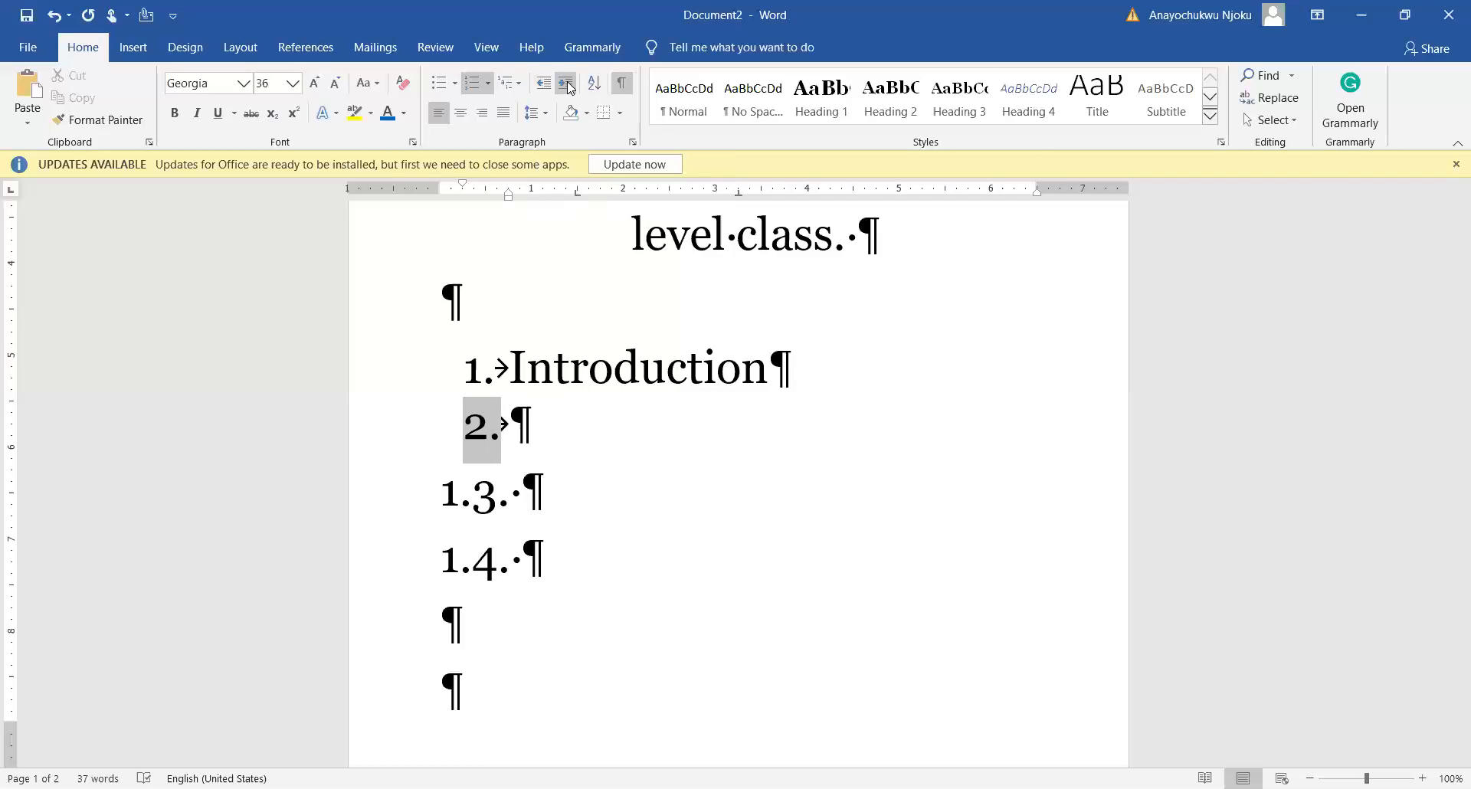
click(565, 84)
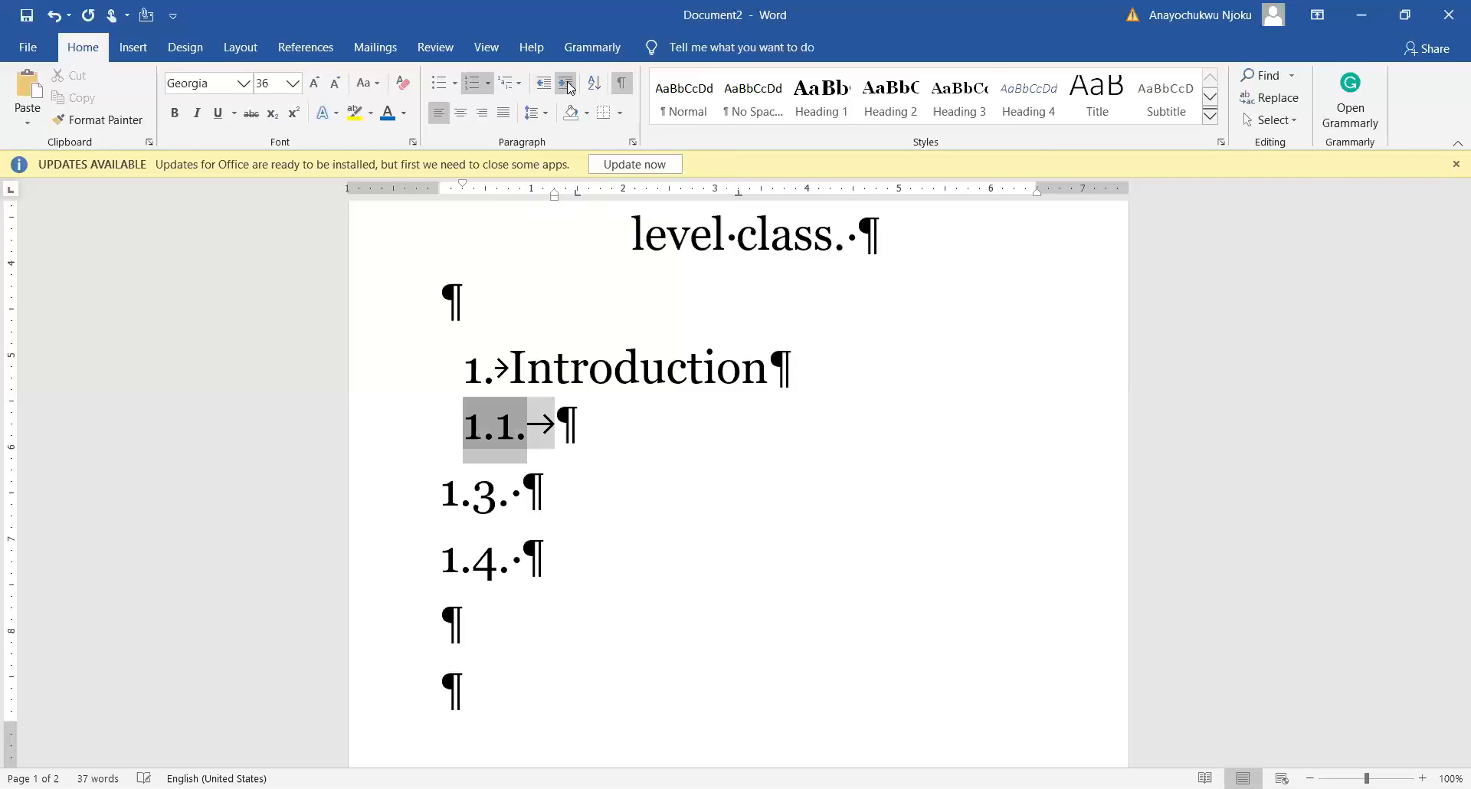
Step: Type 1.5. on the empty line below 1.4
click(571, 499)
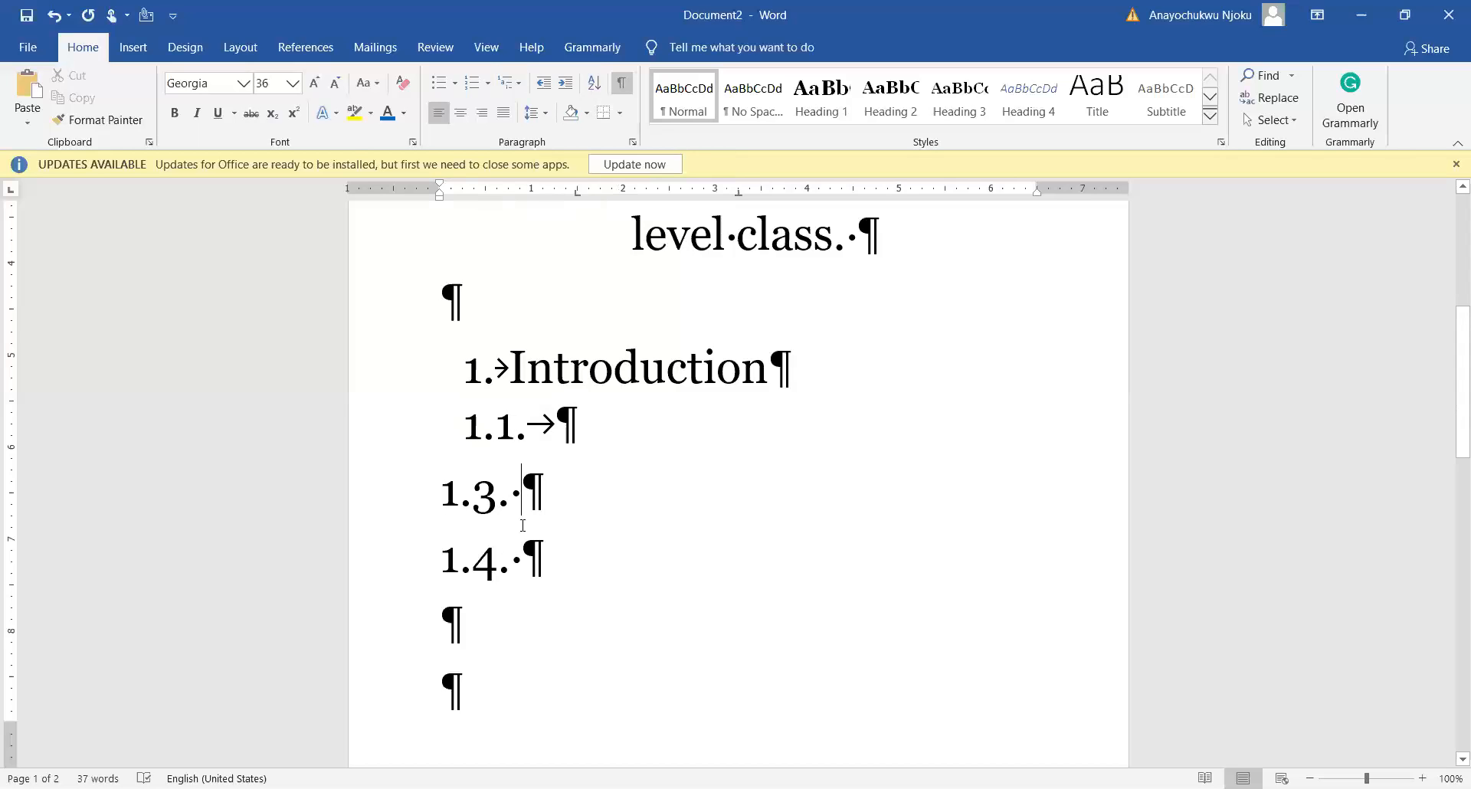
drag(524, 506, 448, 508)
click(448, 508)
click(503, 427)
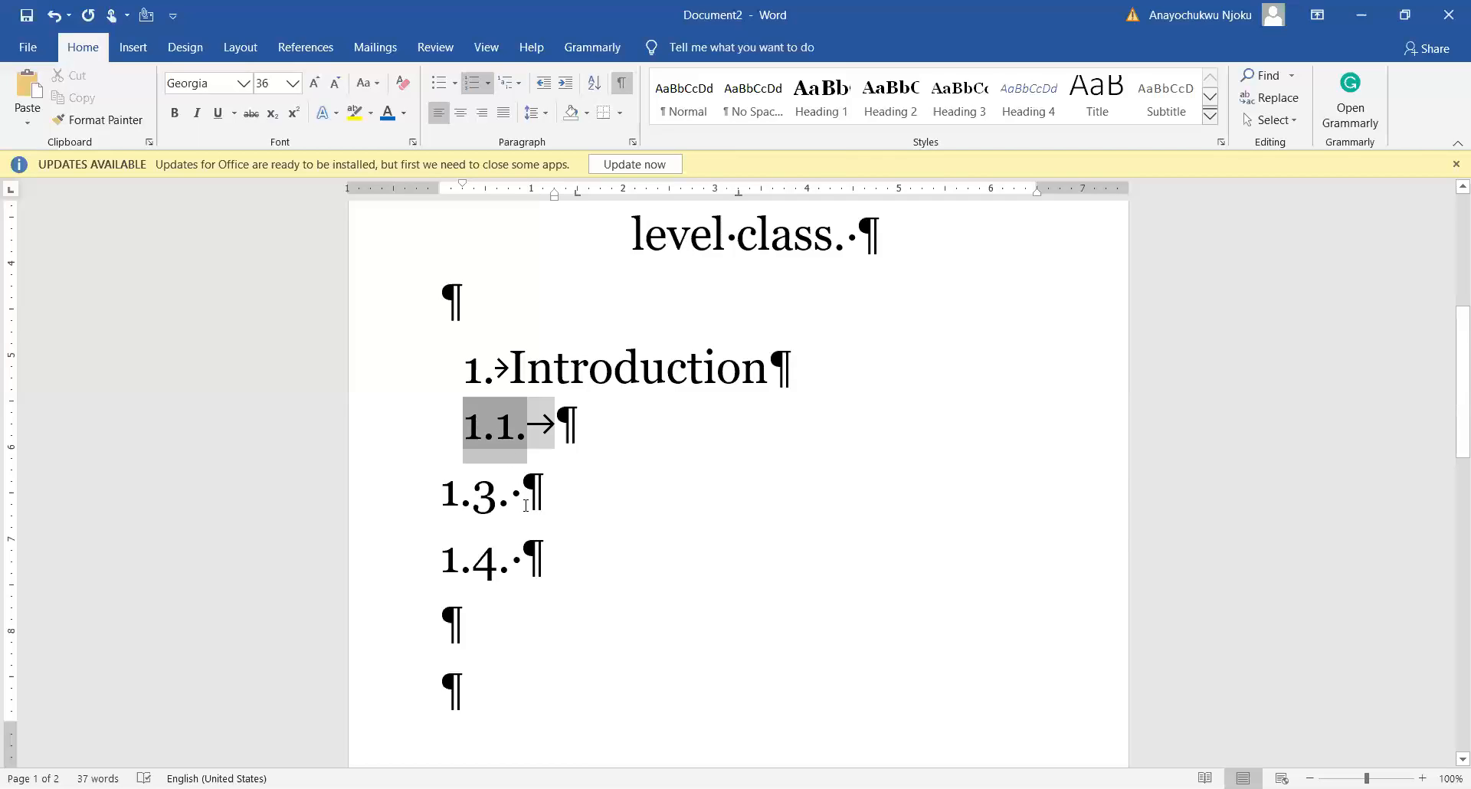
click(530, 509)
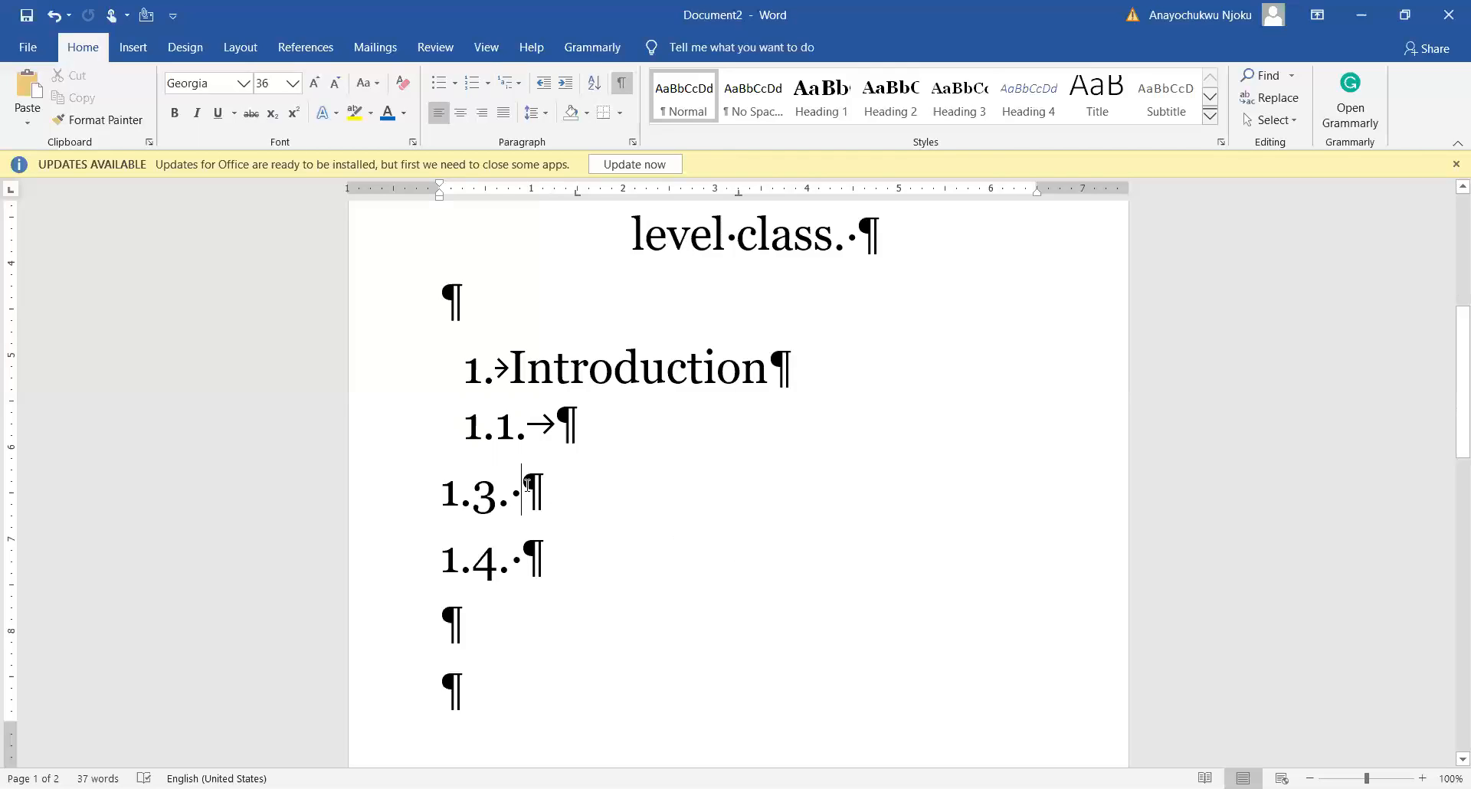
click(500, 645)
text(1)
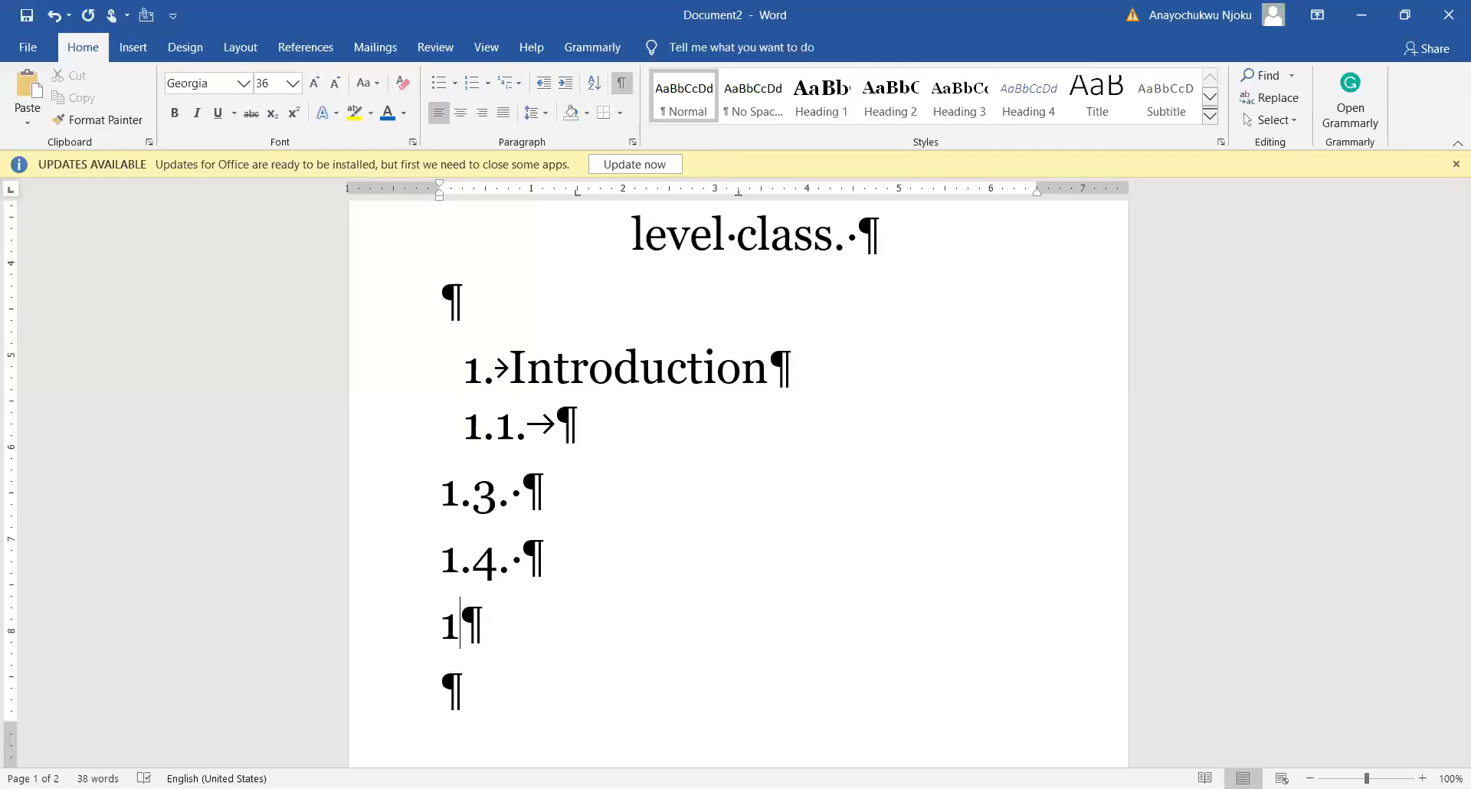
text(.5)
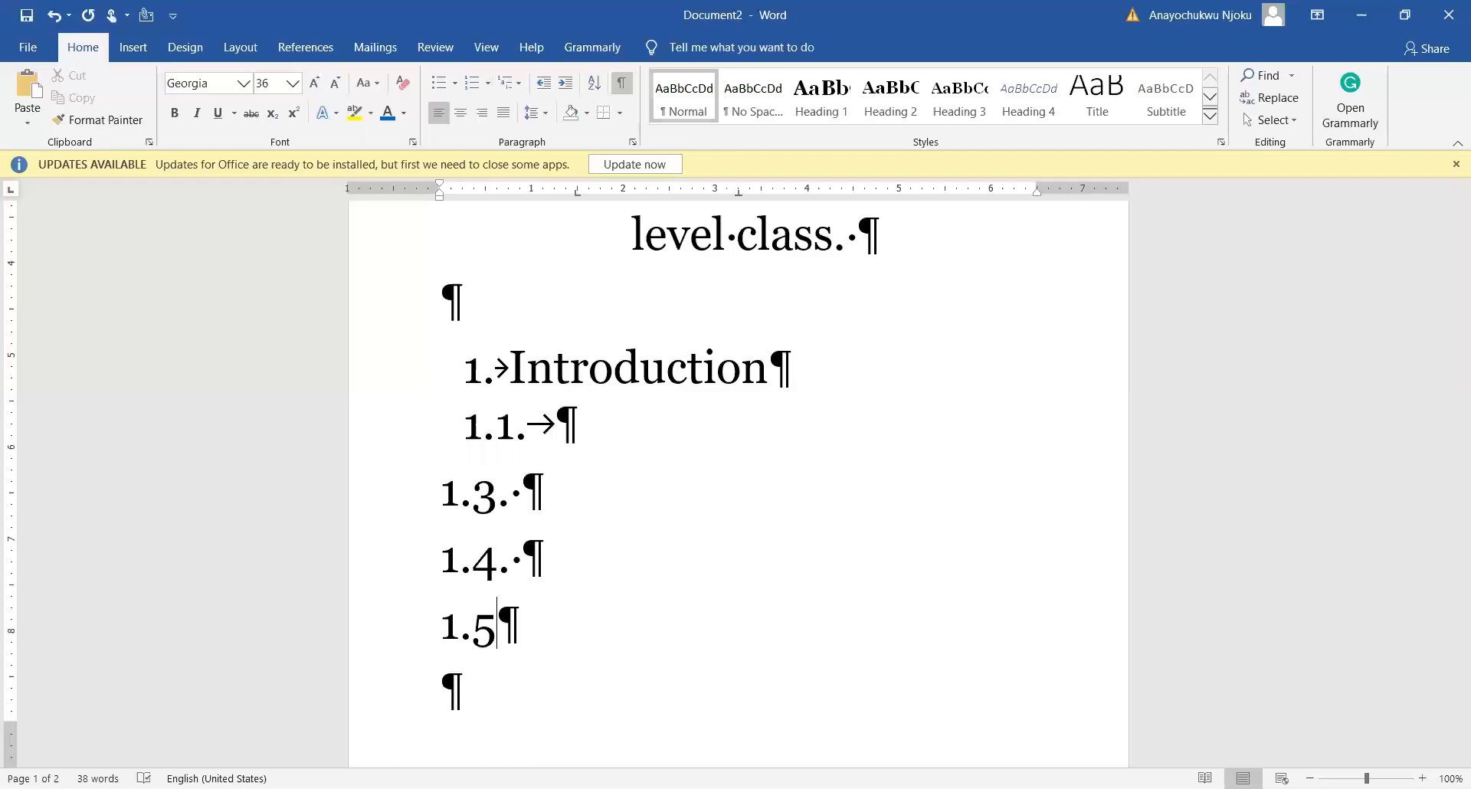
text(.)
text(.)
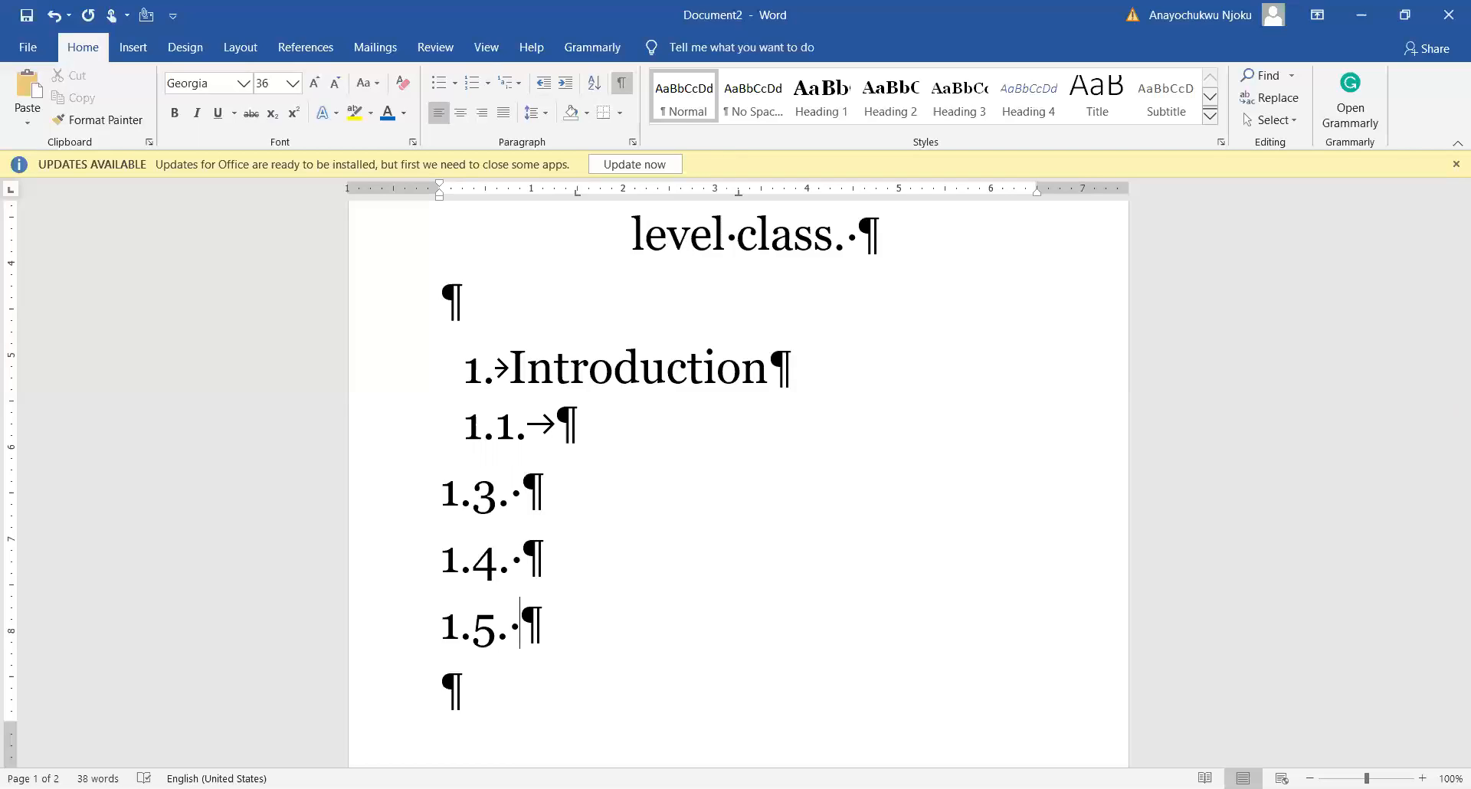
Step: Insert a new line above 1.3. and type 1.2 on it
click(594, 455)
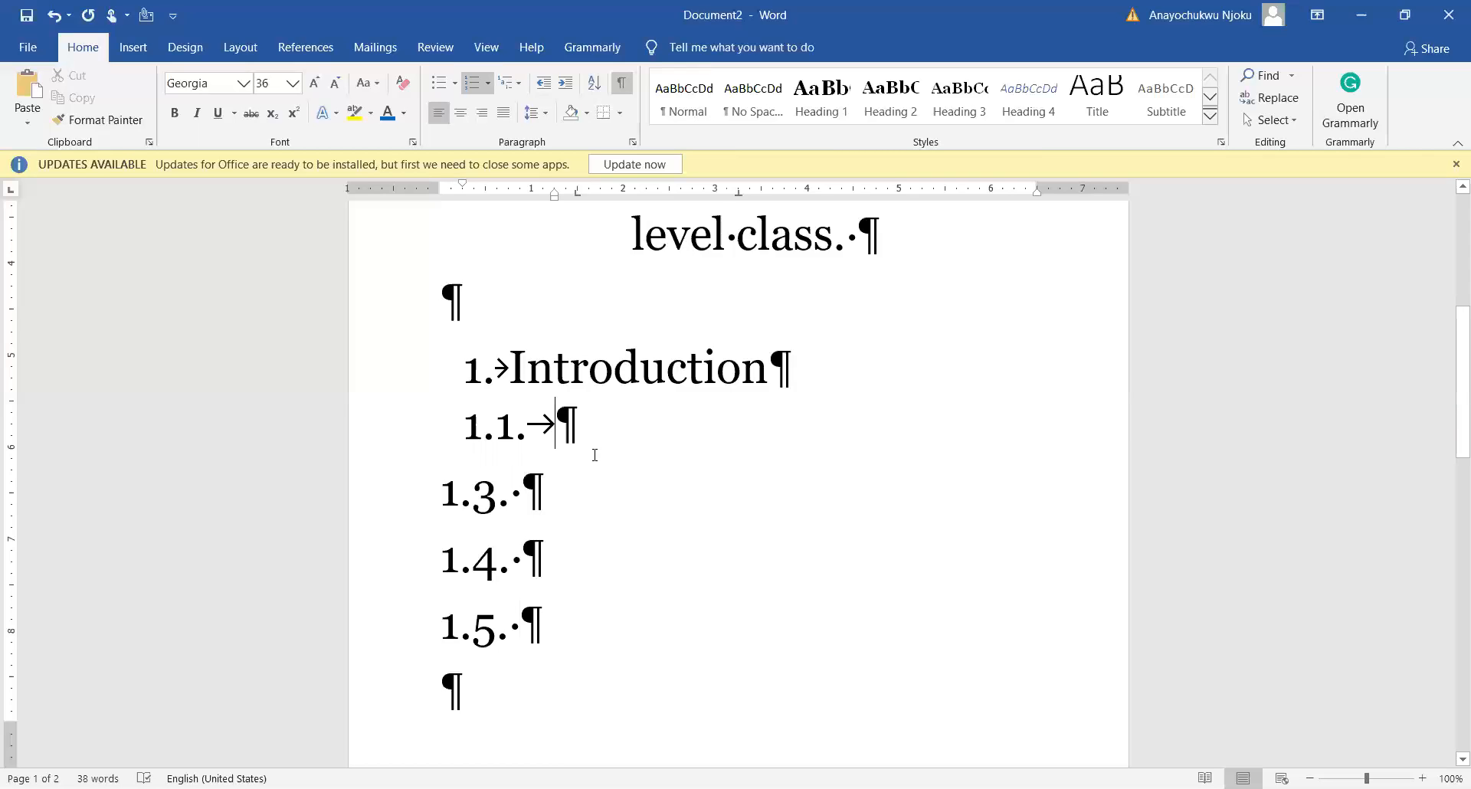
key(shift+Tab)
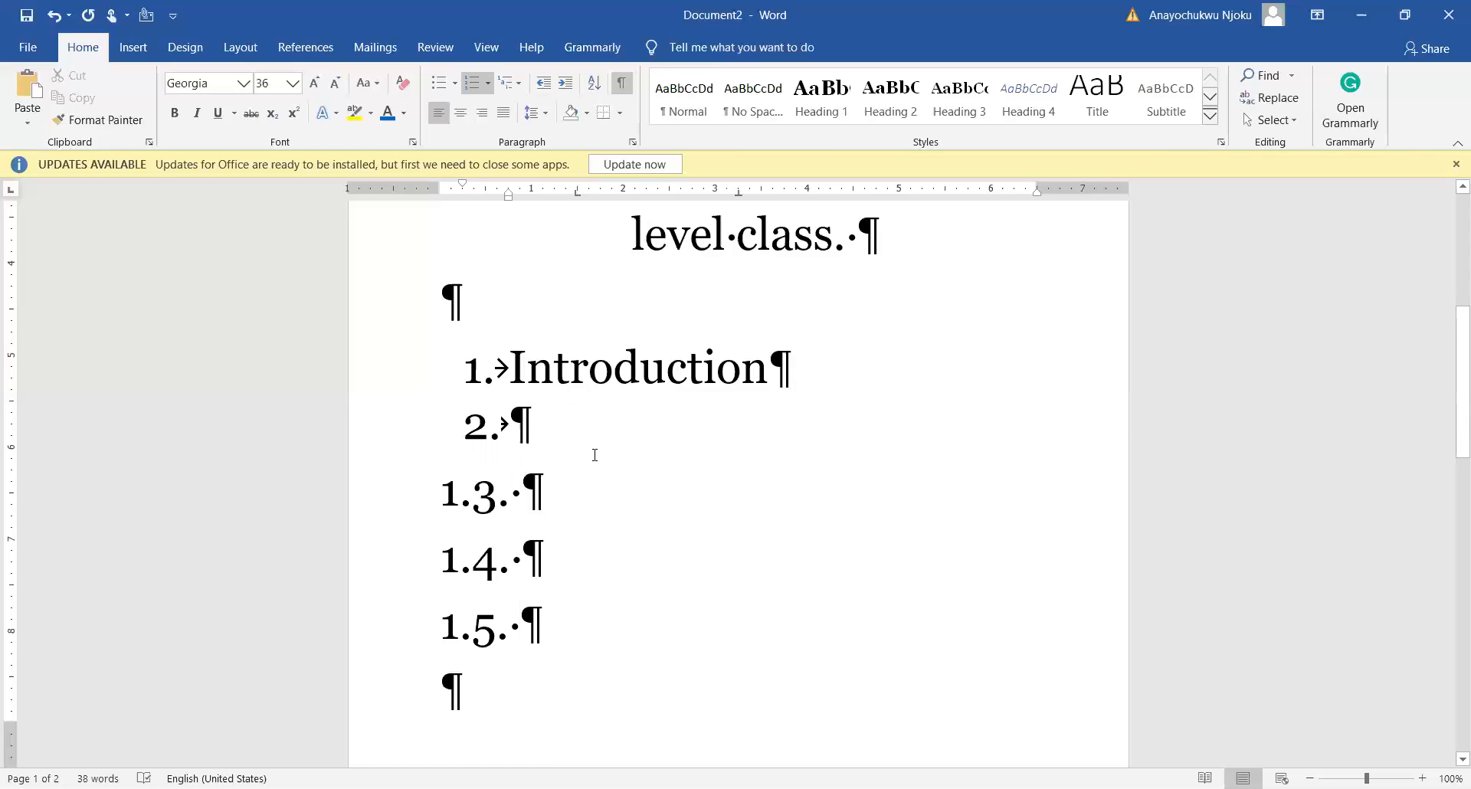
key(ctrl+z)
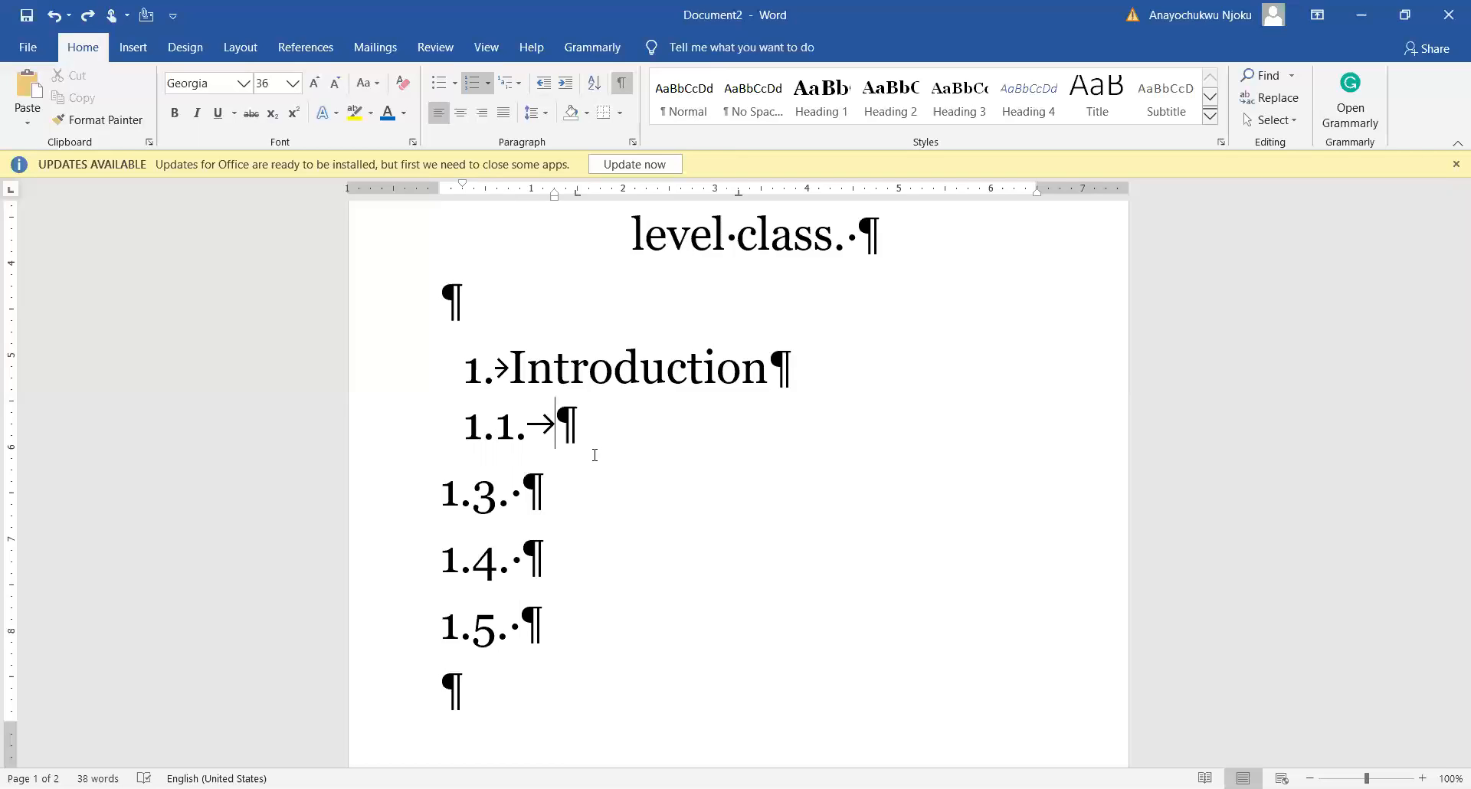
click(446, 494)
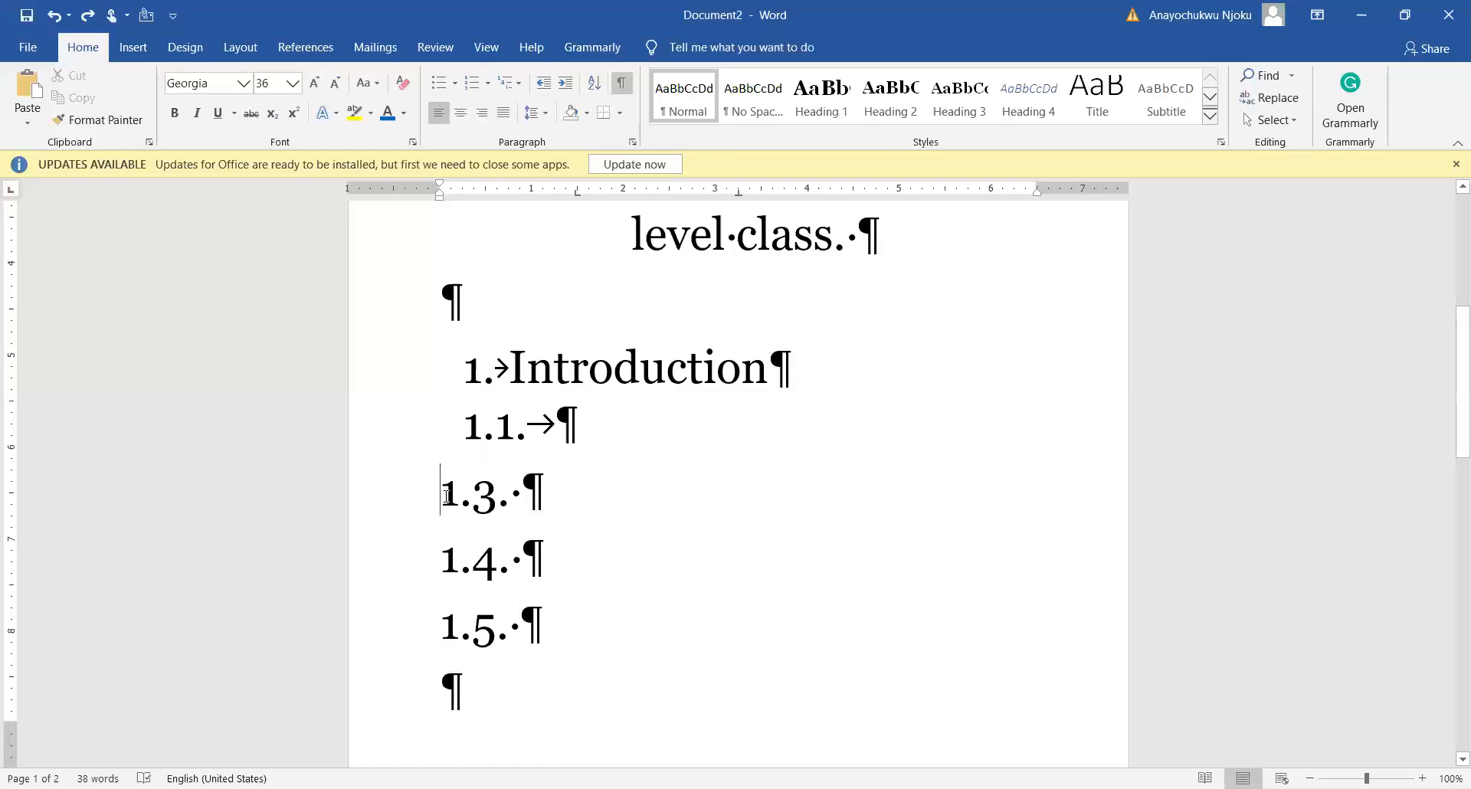
key(Return)
text(1.2)
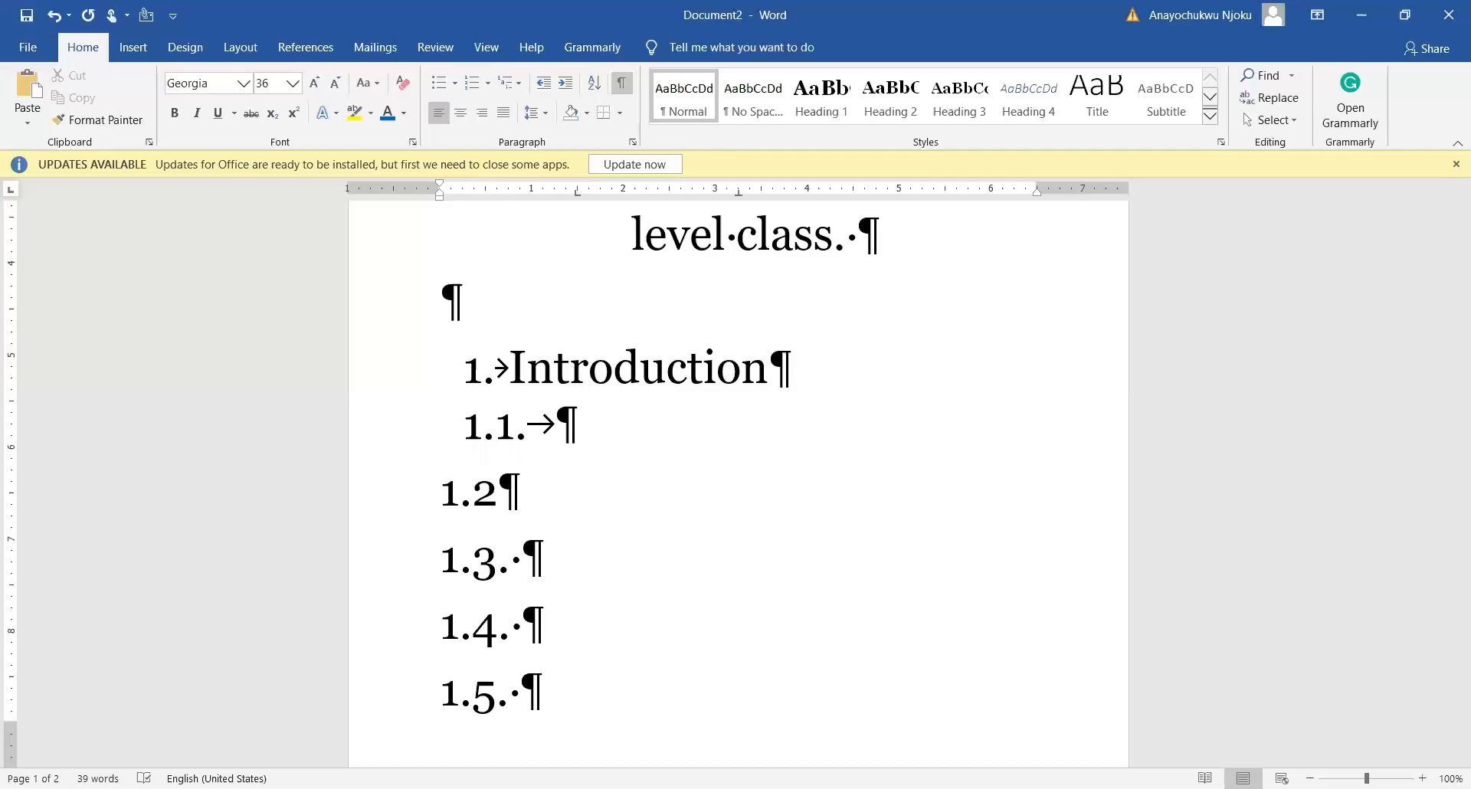
text(.)
key(BackSpace)
key(BackSpace)
key(BackSpace)
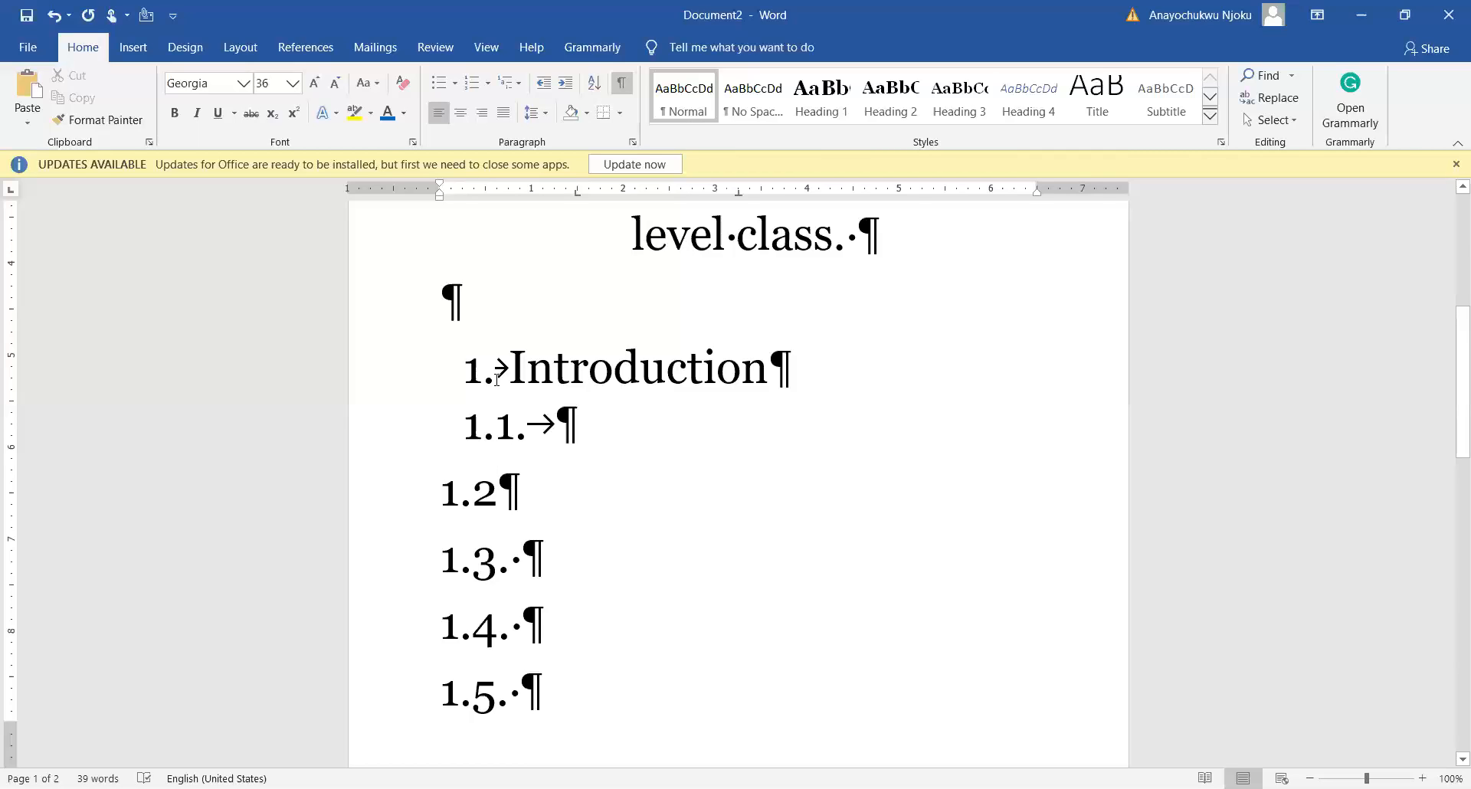
Step: Select the Introduction heading's 1. number and copy its formatting with Format Painter
drag(440, 632, 545, 632)
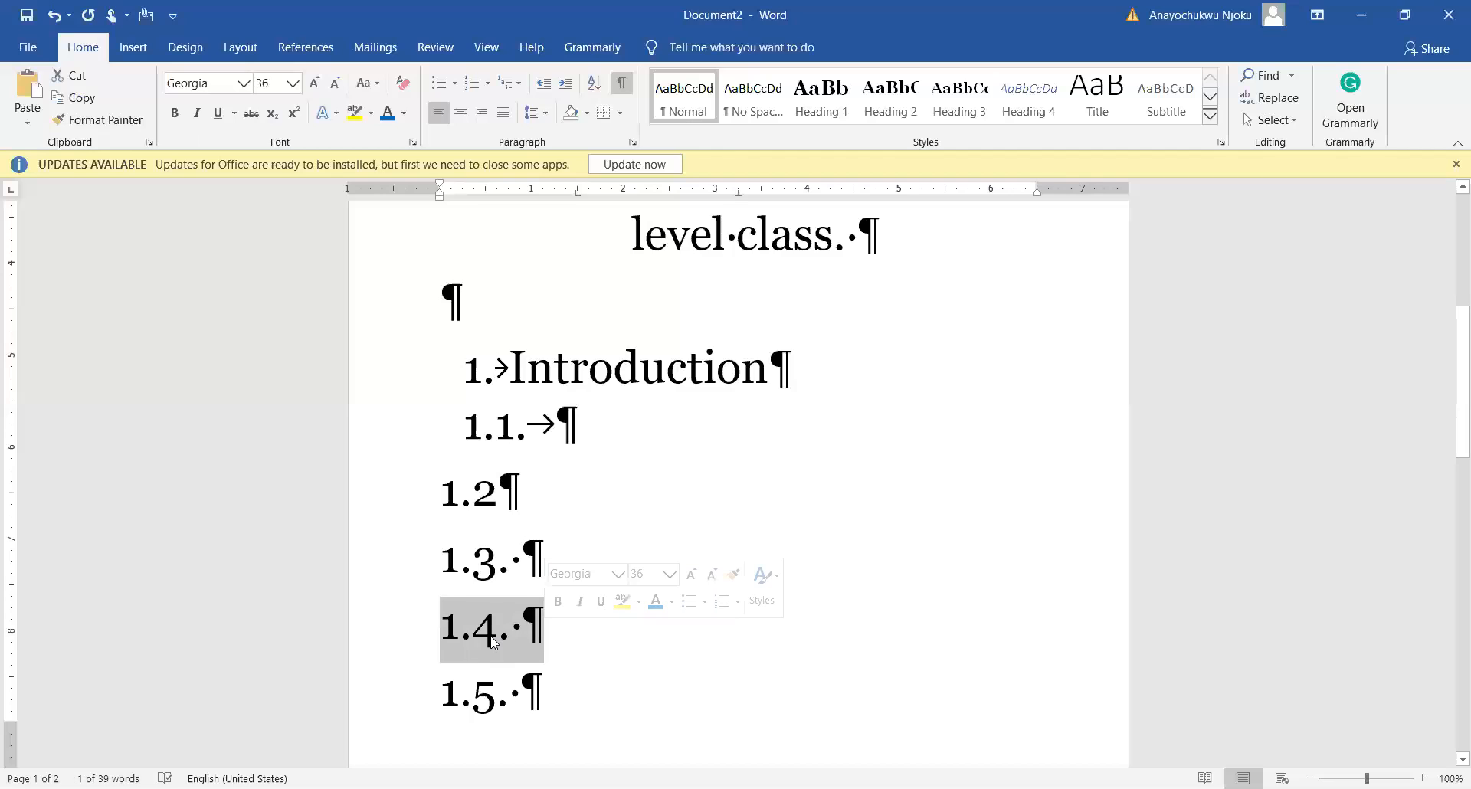
click(444, 624)
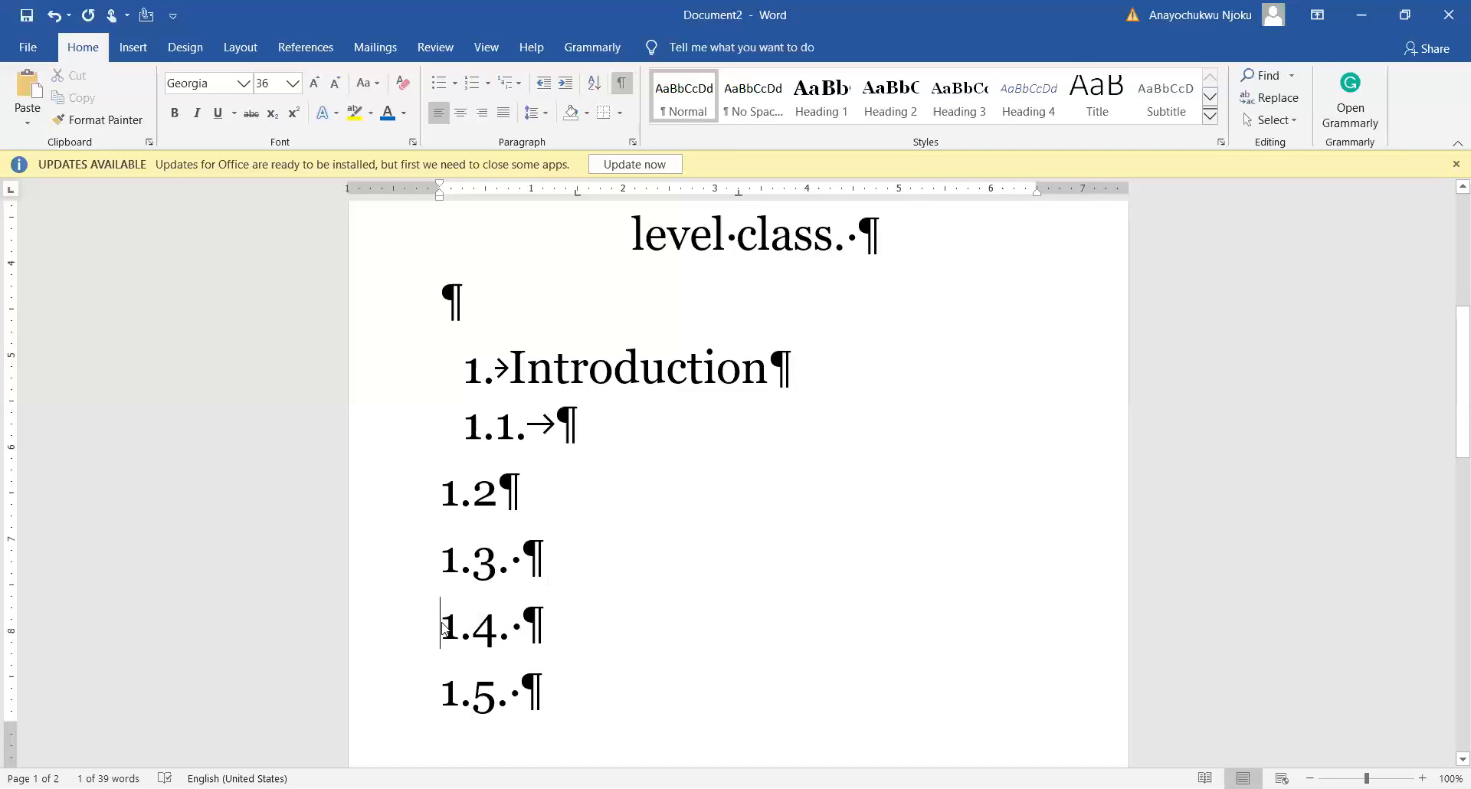
click(478, 370)
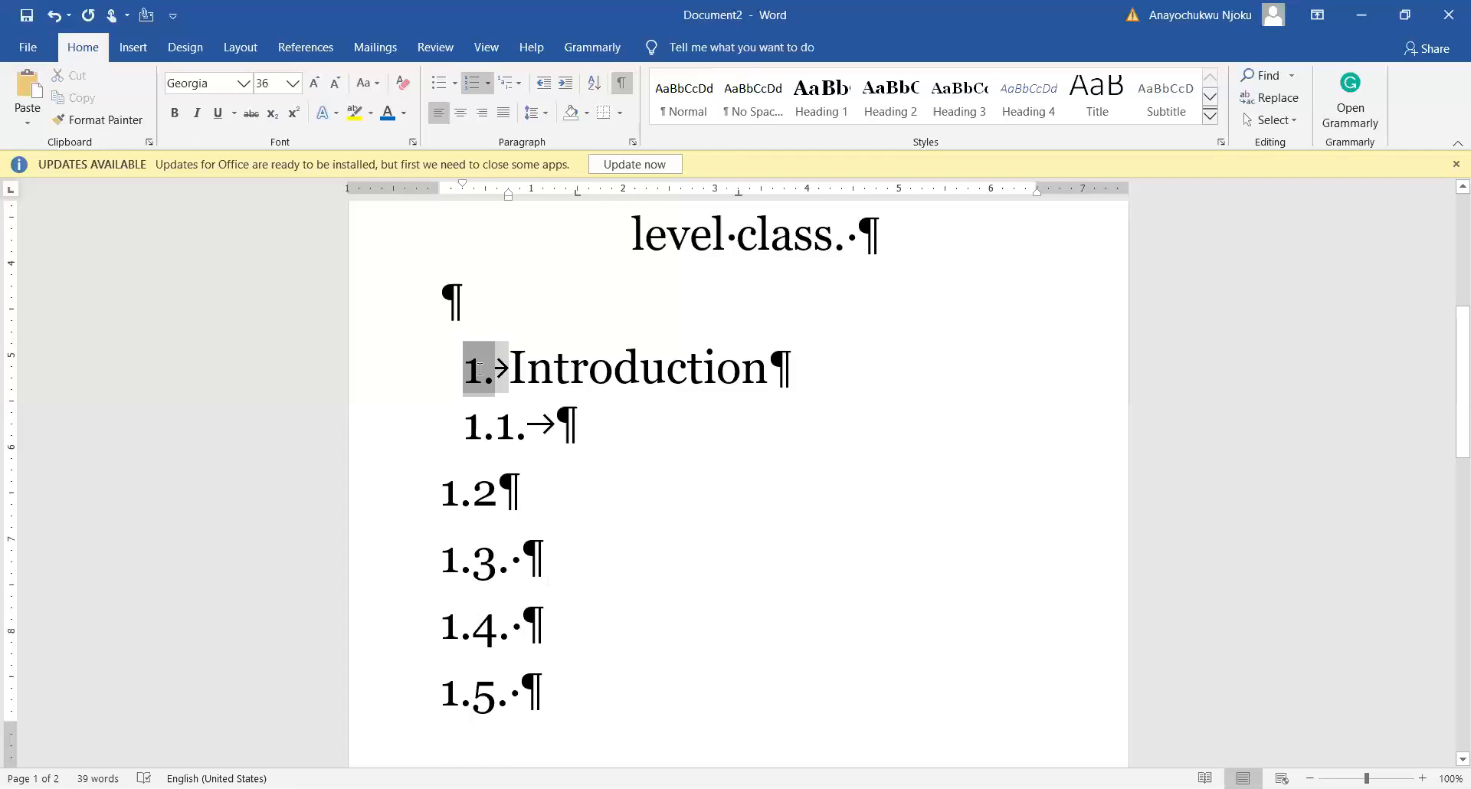
click(582, 533)
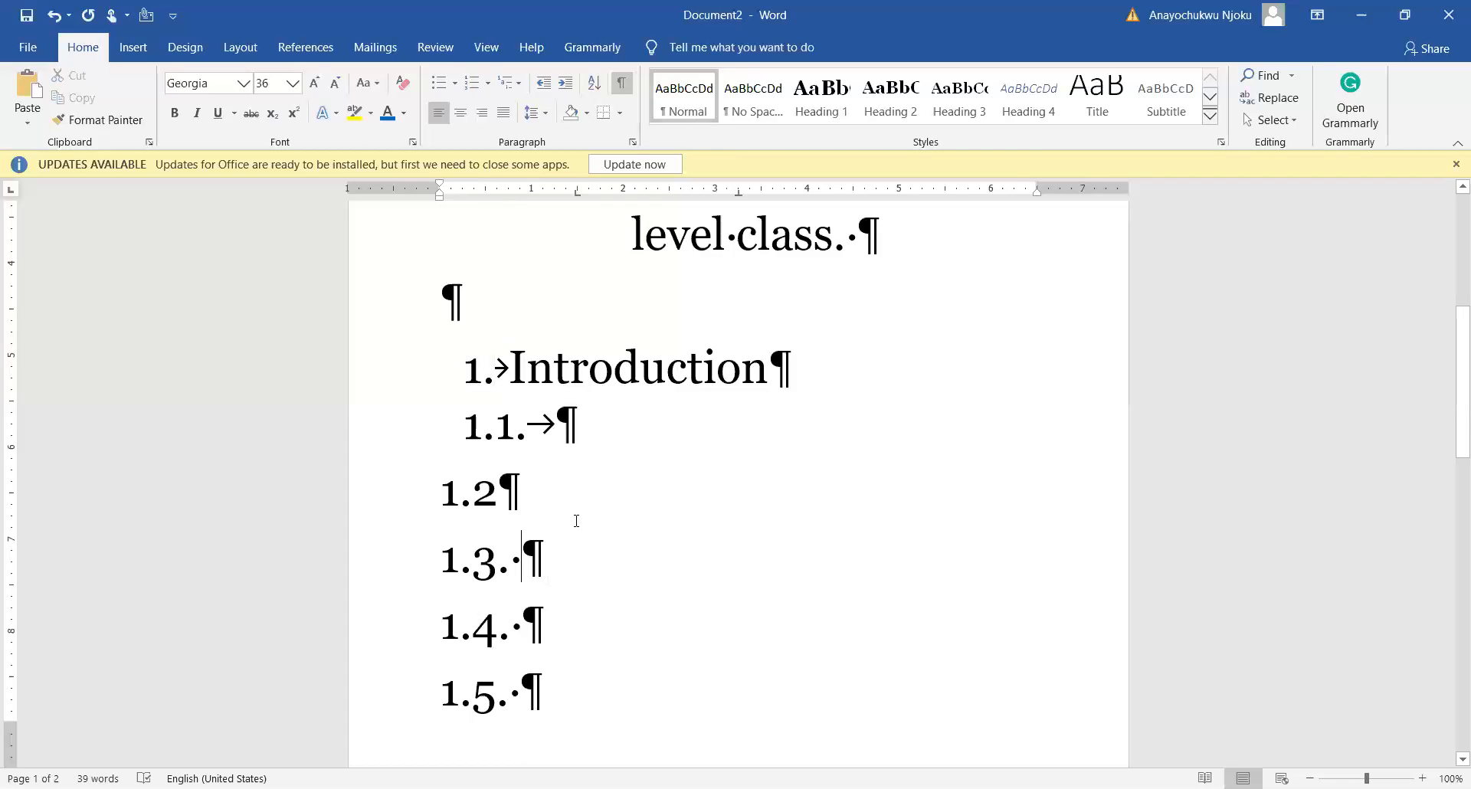
click(474, 373)
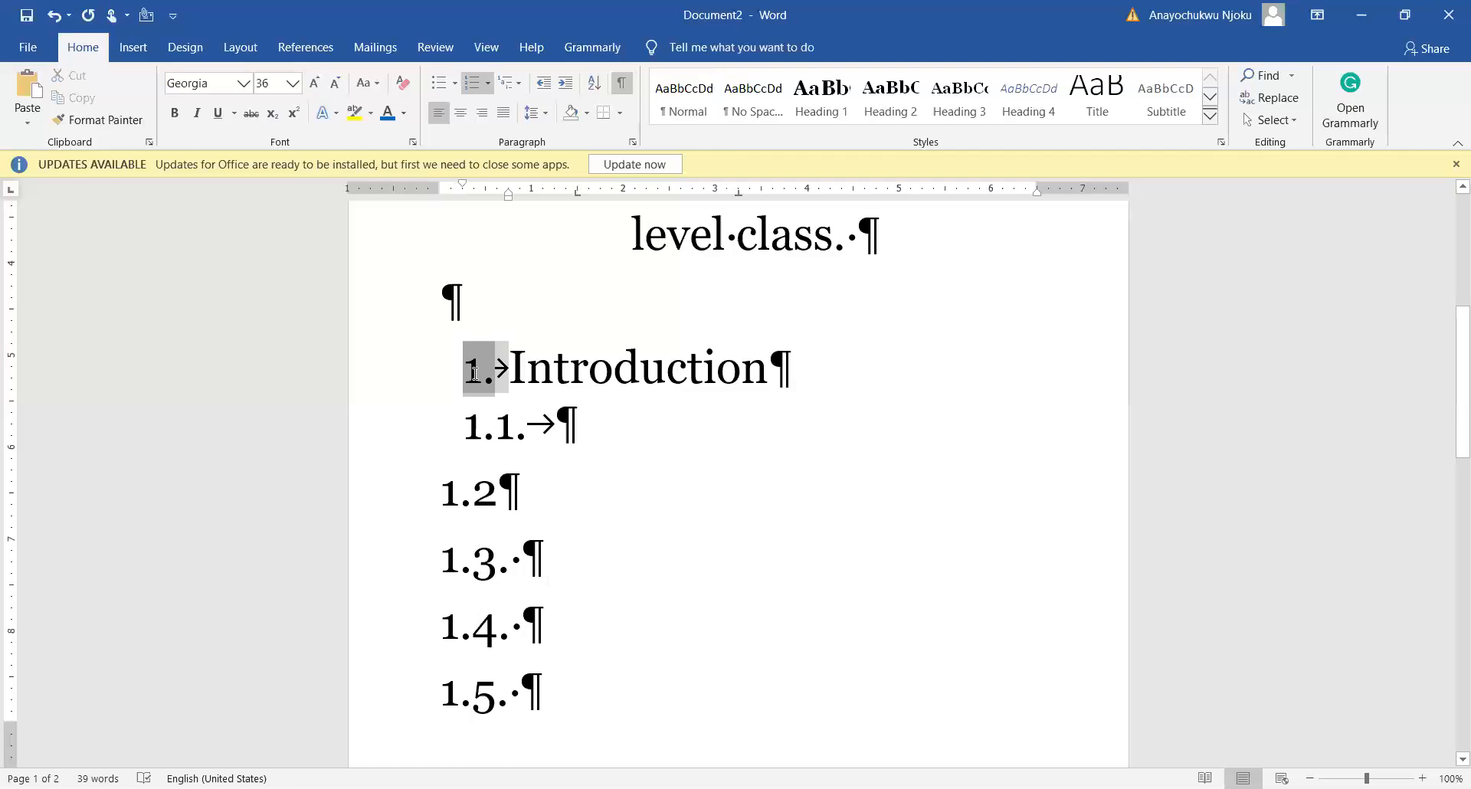
click(474, 425)
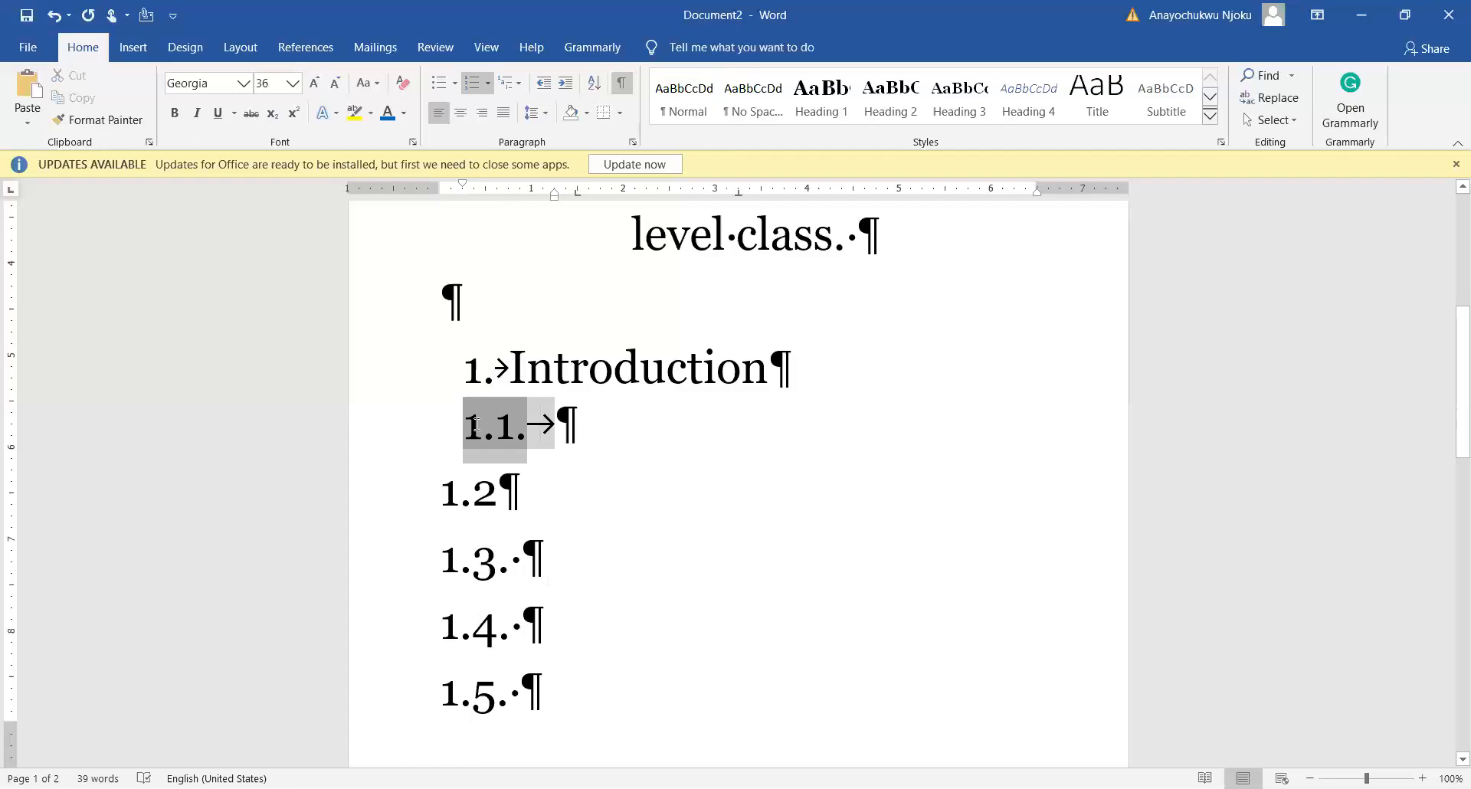
click(479, 366)
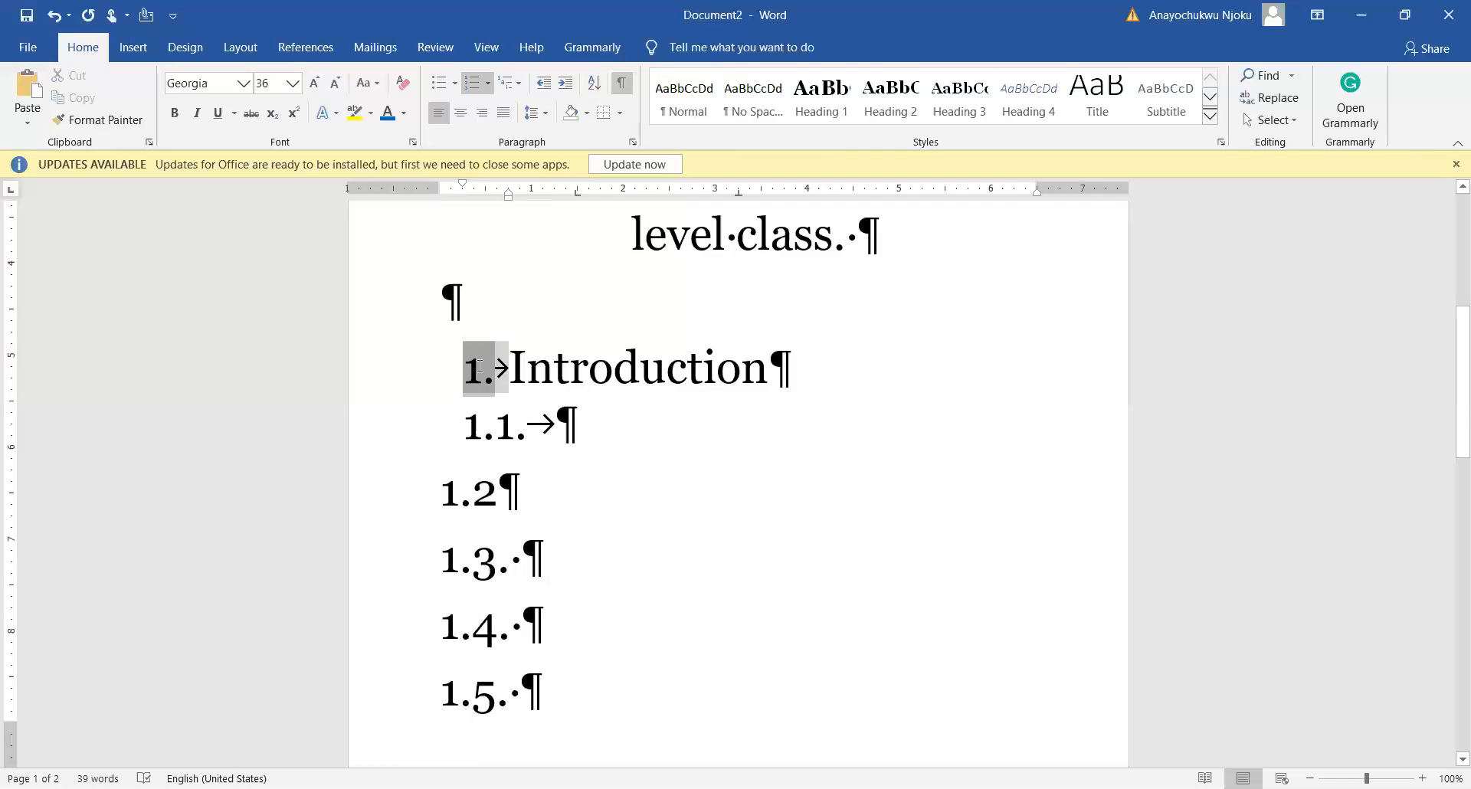
click(126, 126)
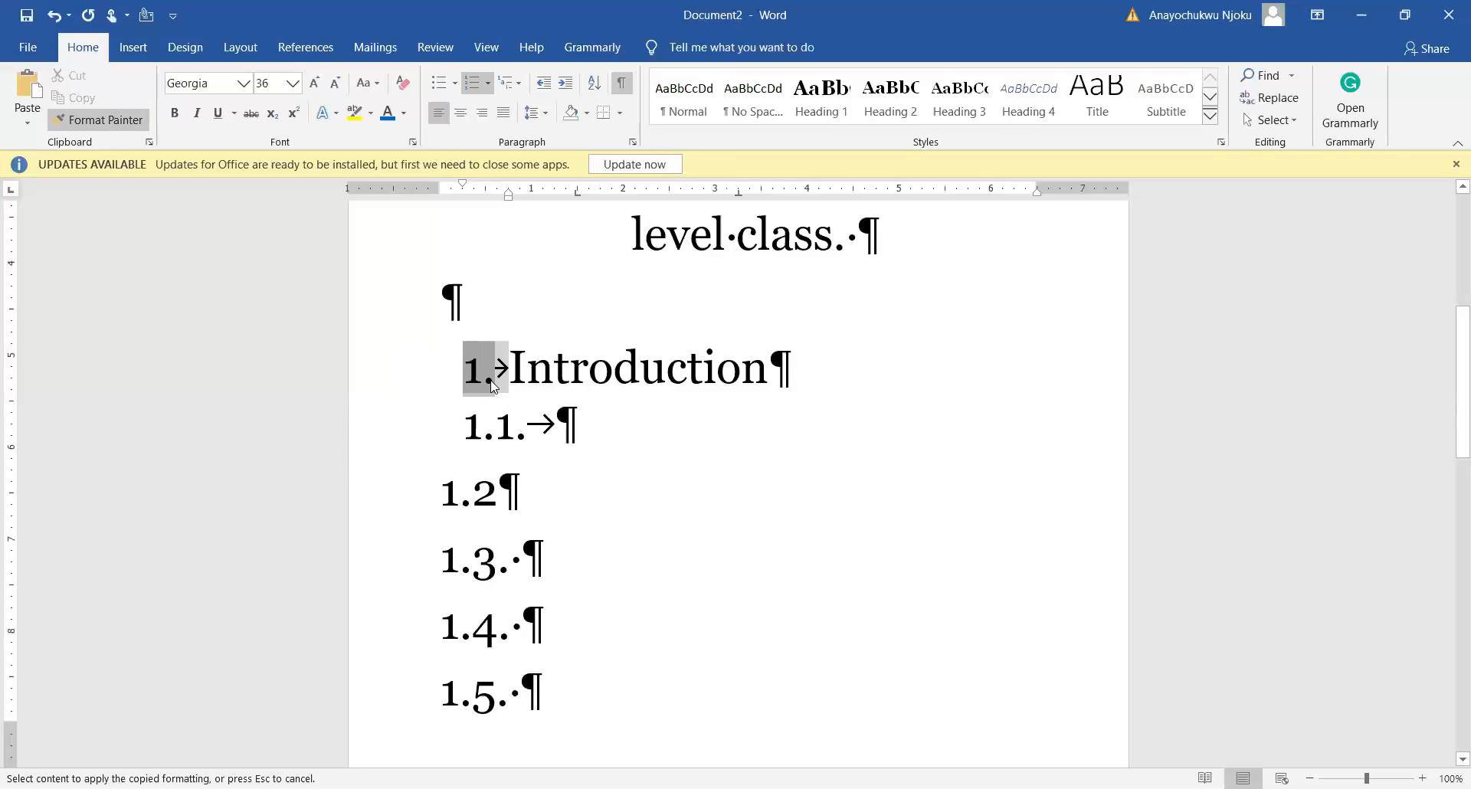
Step: Paint the copied numbering onto the 1.4. line and delete its leftover text
click(442, 634)
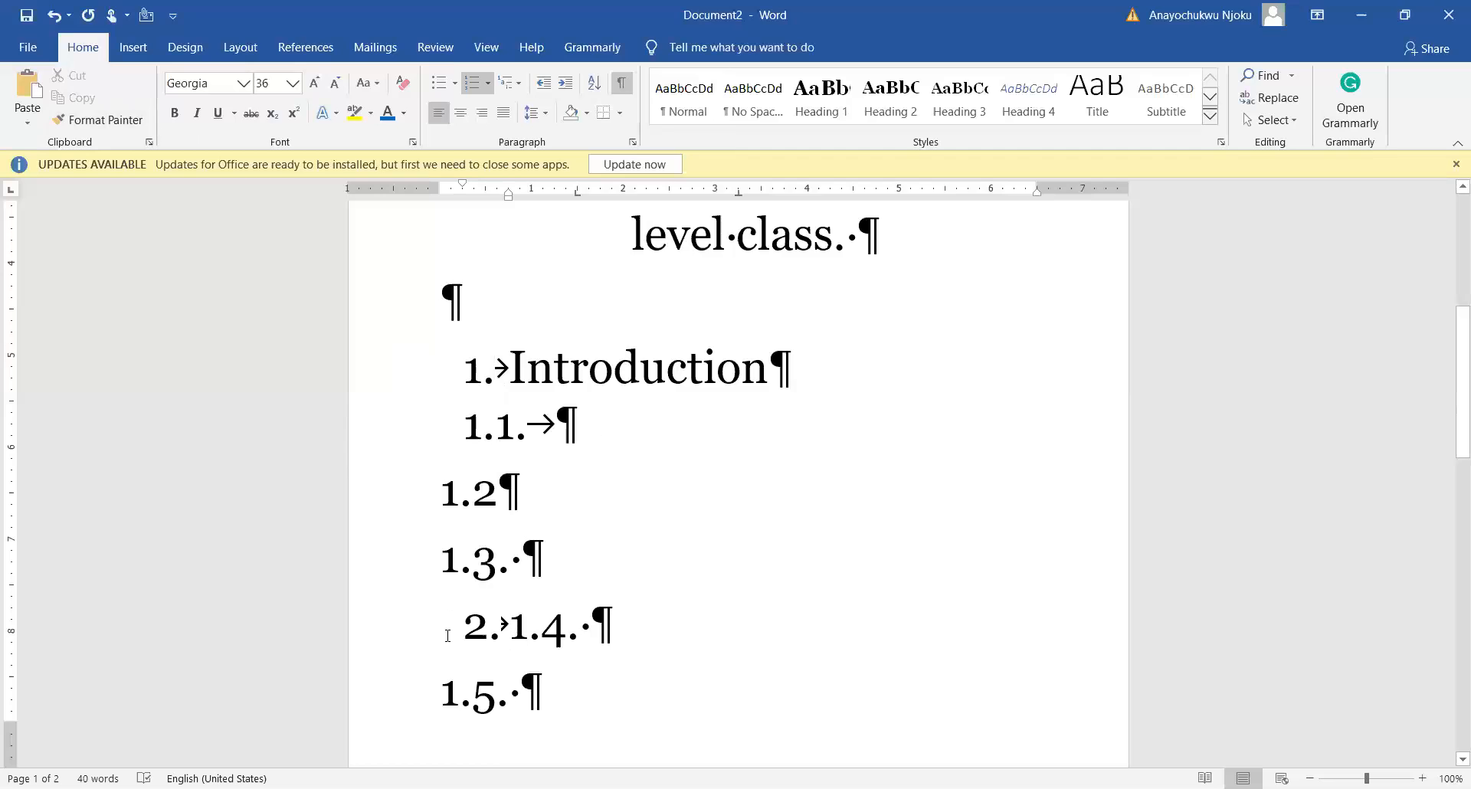
key(Delete)
key(Delete)
key(Delete)
key(Delete)
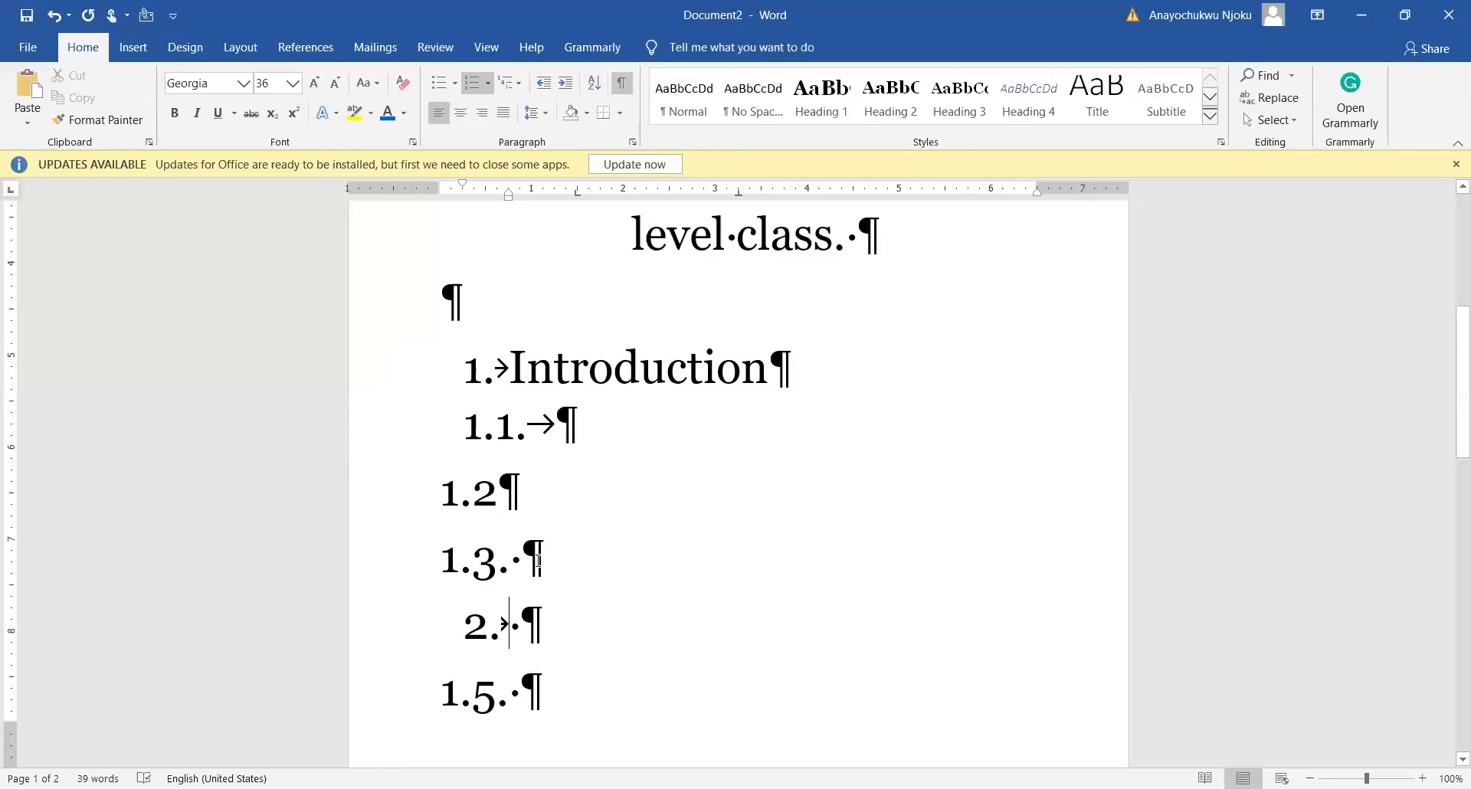
click(486, 426)
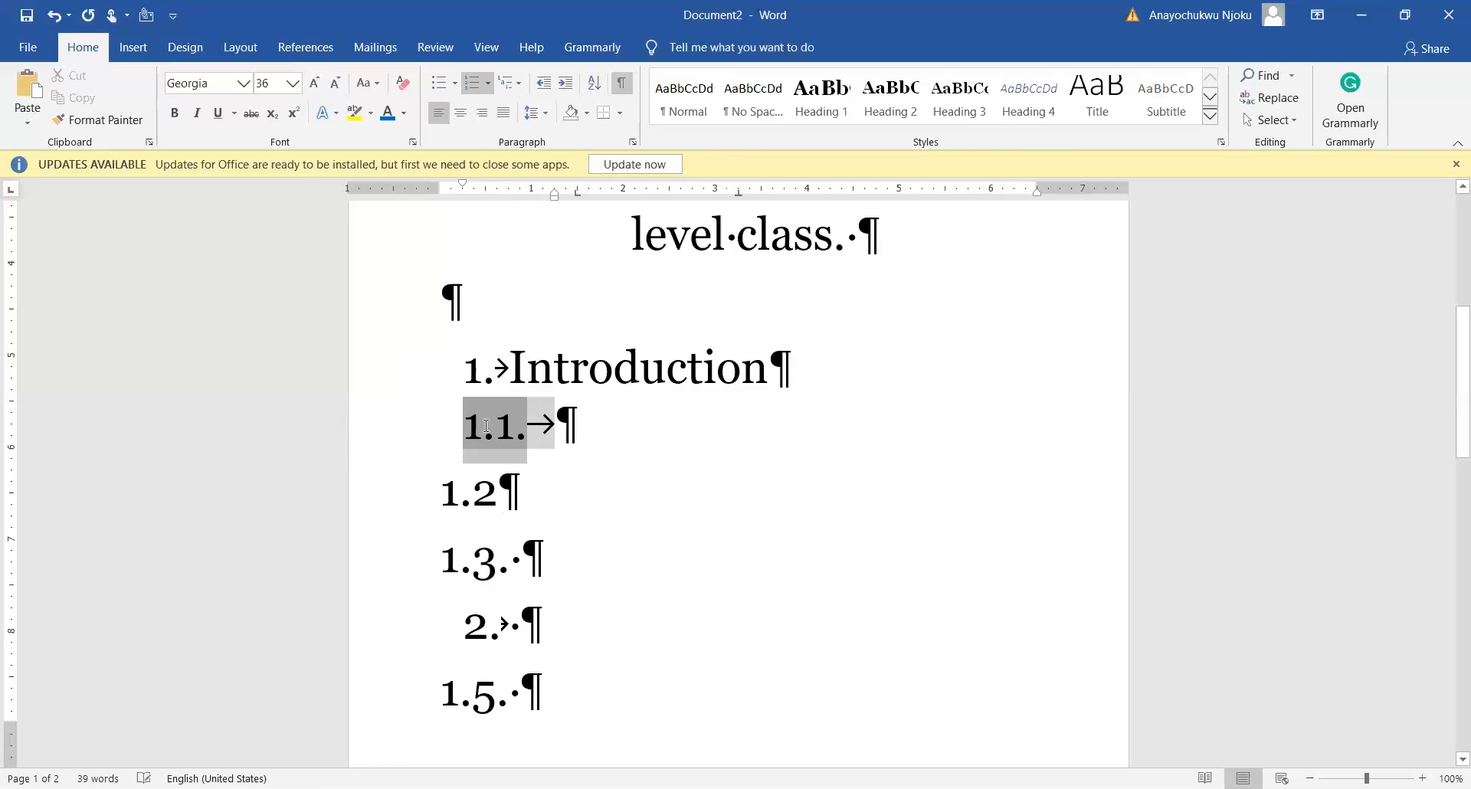
click(451, 502)
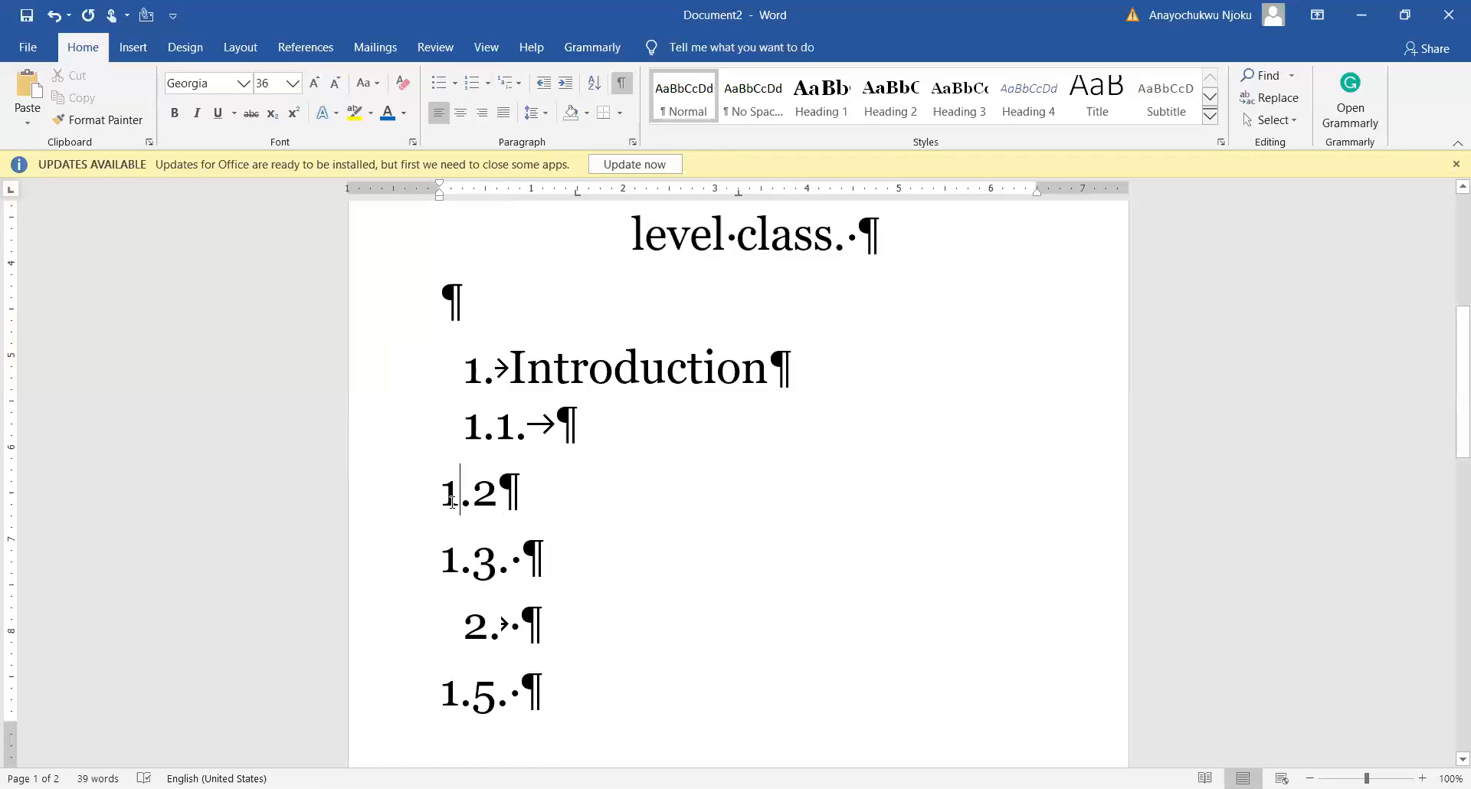
Step: Copy the 1.1. numbering format onto the 1.2 line and delete the leftover digit
click(476, 426)
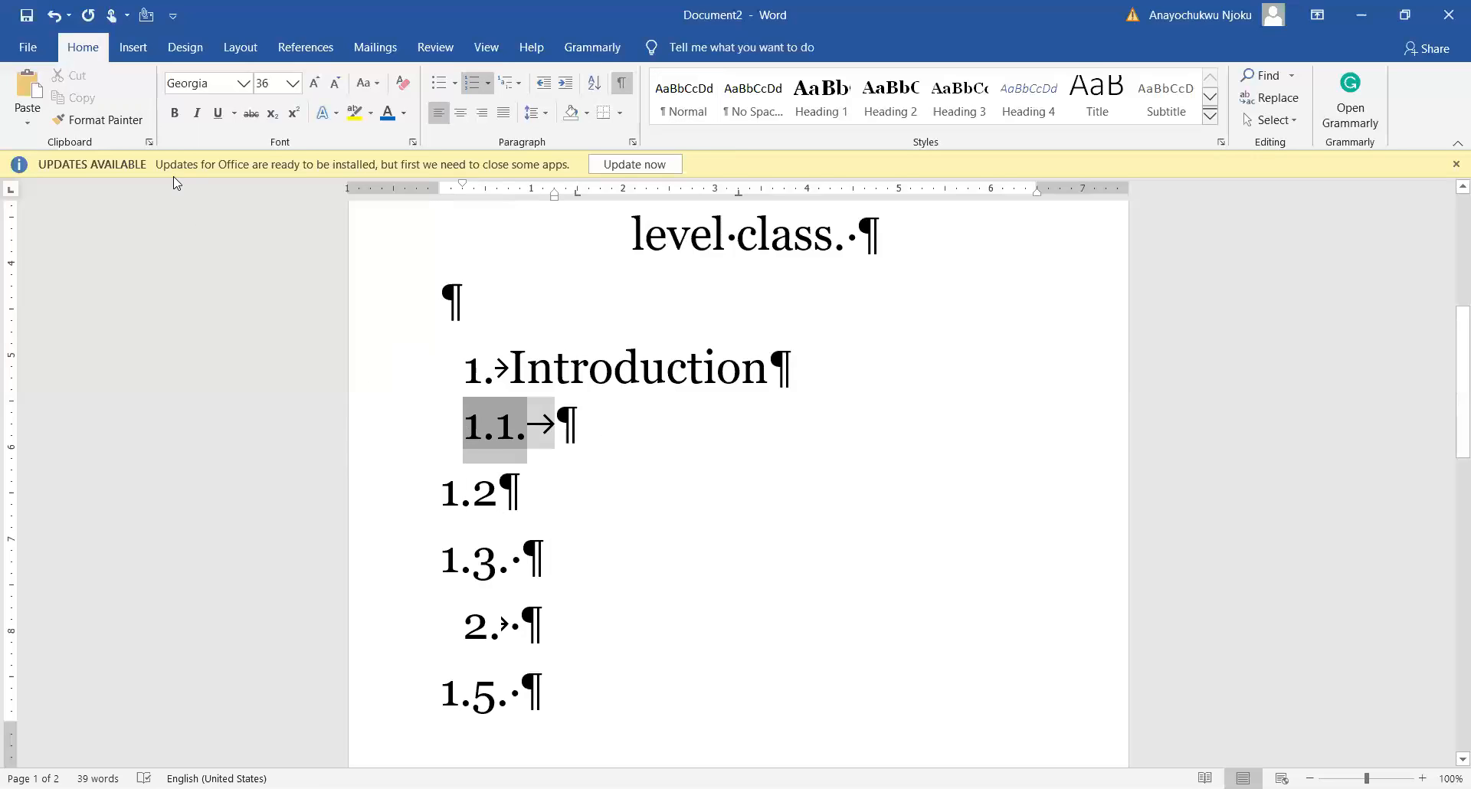
click(120, 121)
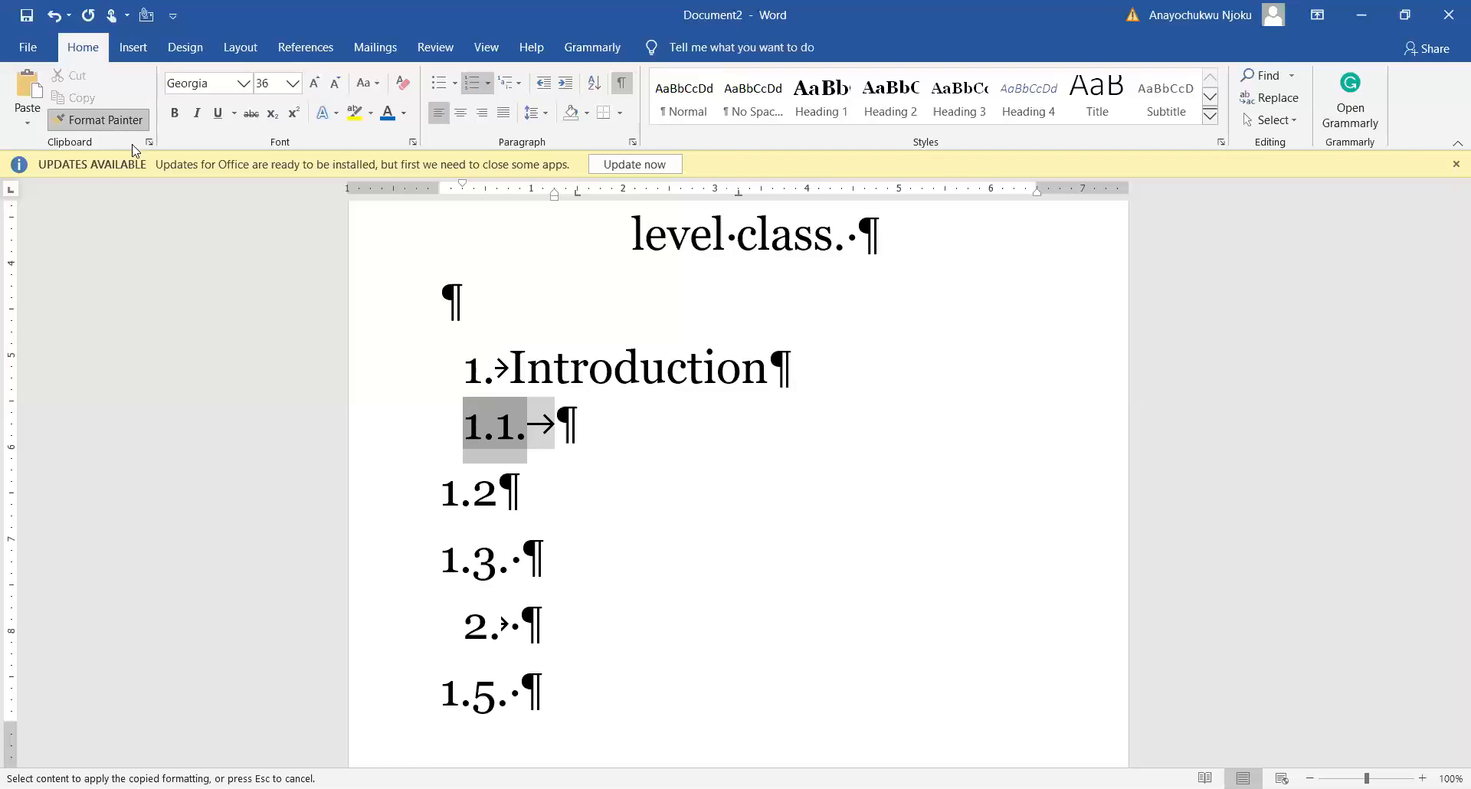
click(438, 494)
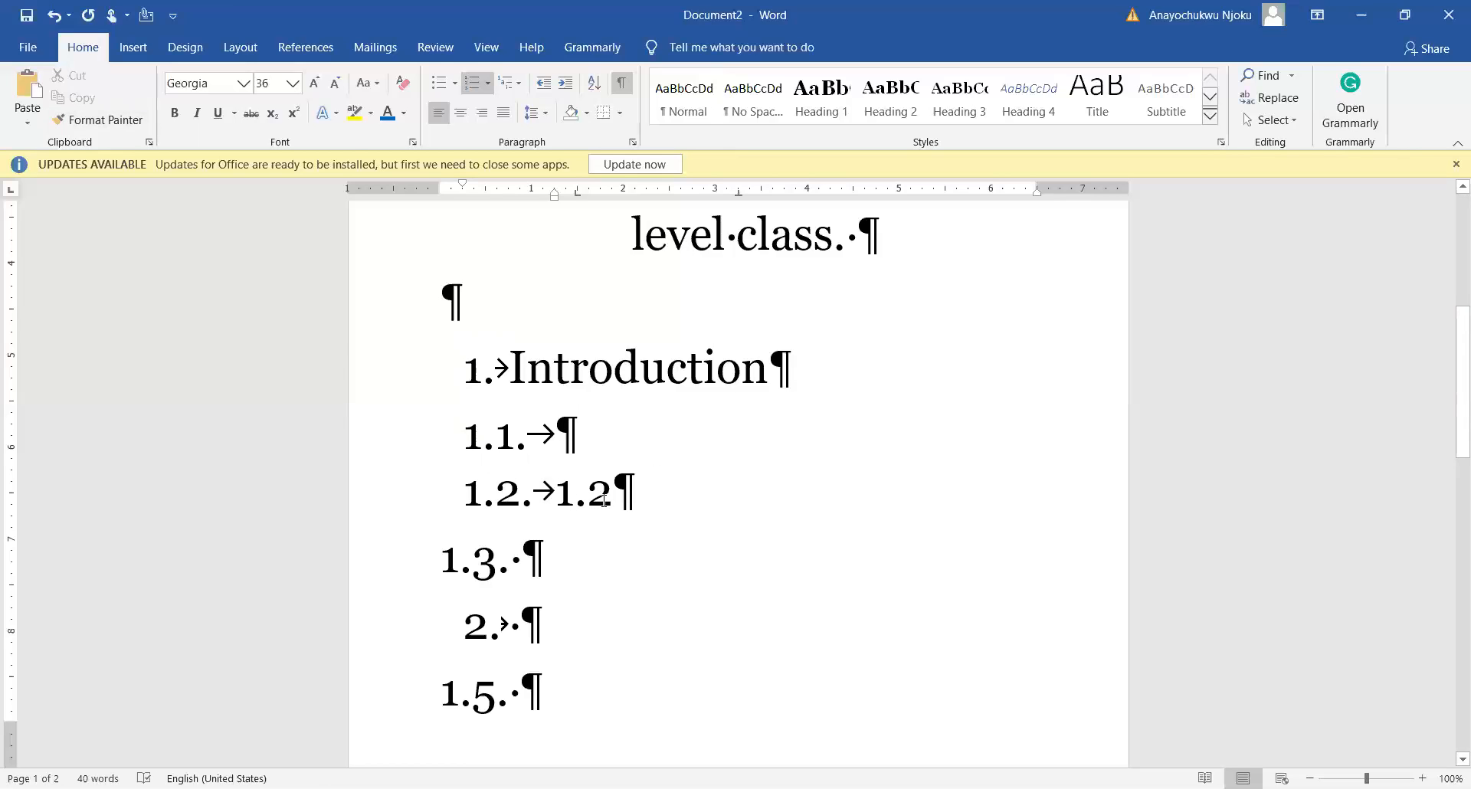
key(Delete)
key(Delete)
key(Delete)
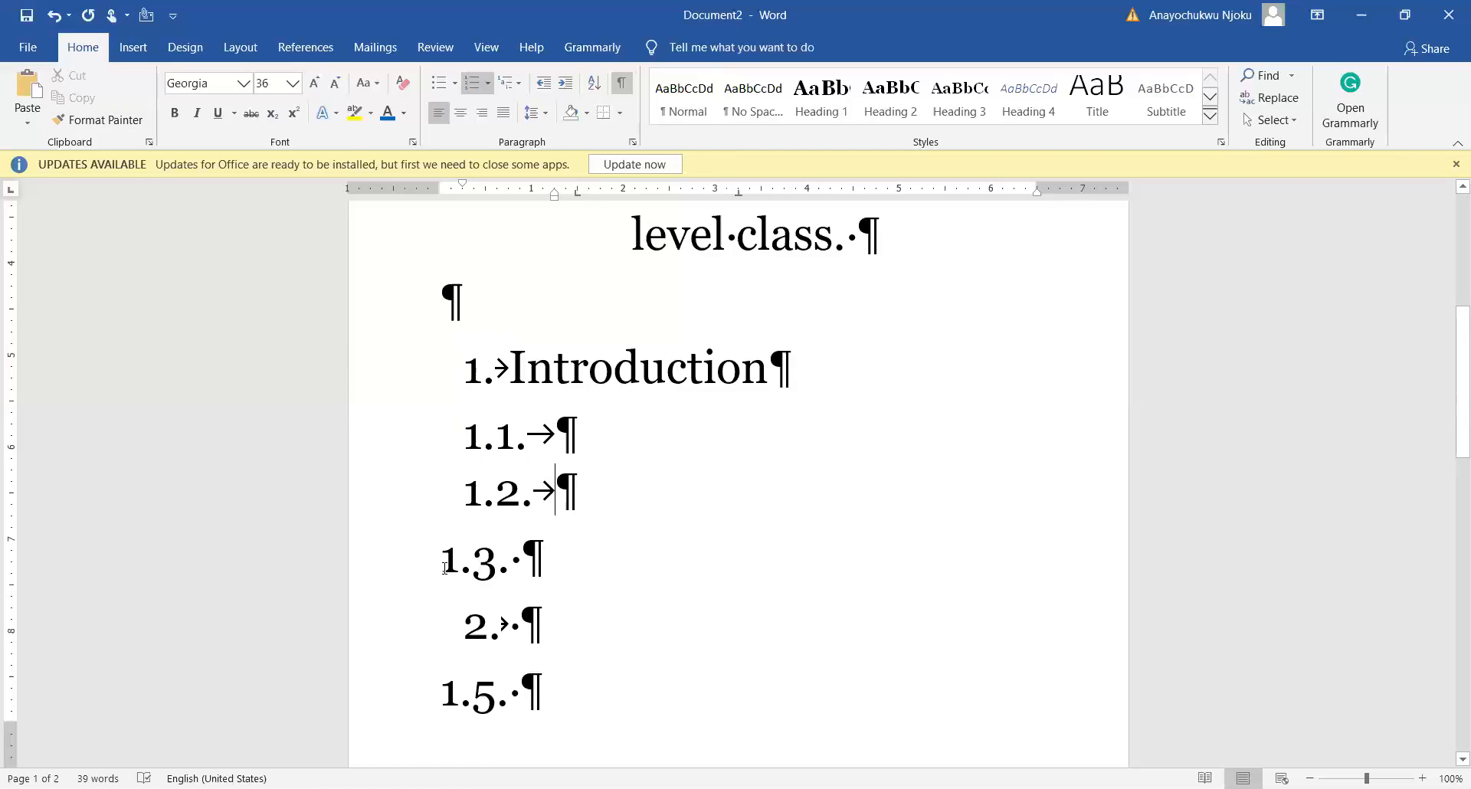
Step: Paint the 1.2 sub-level numbering onto the 1.3 line and remove its duplicate text
drag(474, 494, 527, 496)
key(ctrl+z)
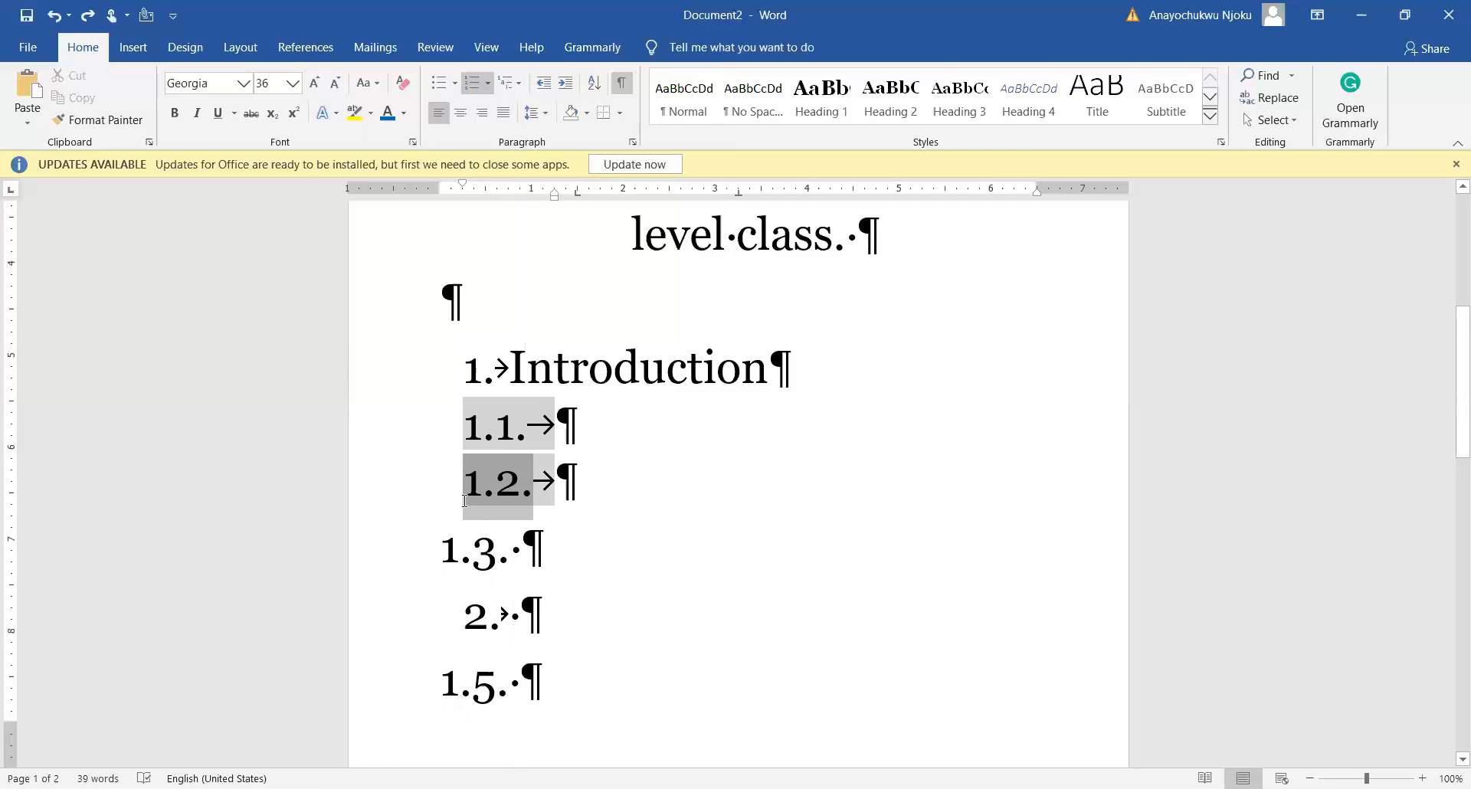
click(636, 508)
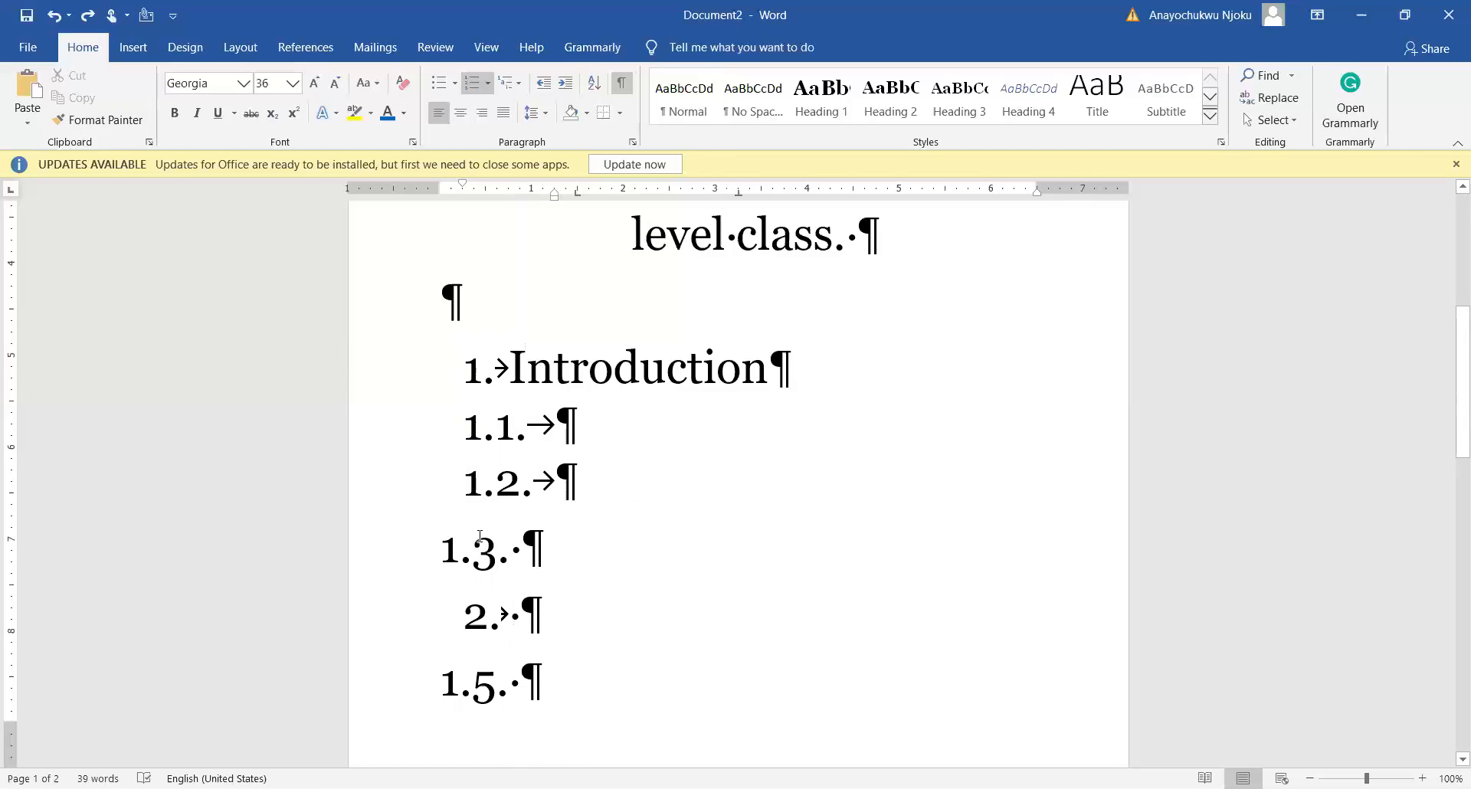
click(489, 488)
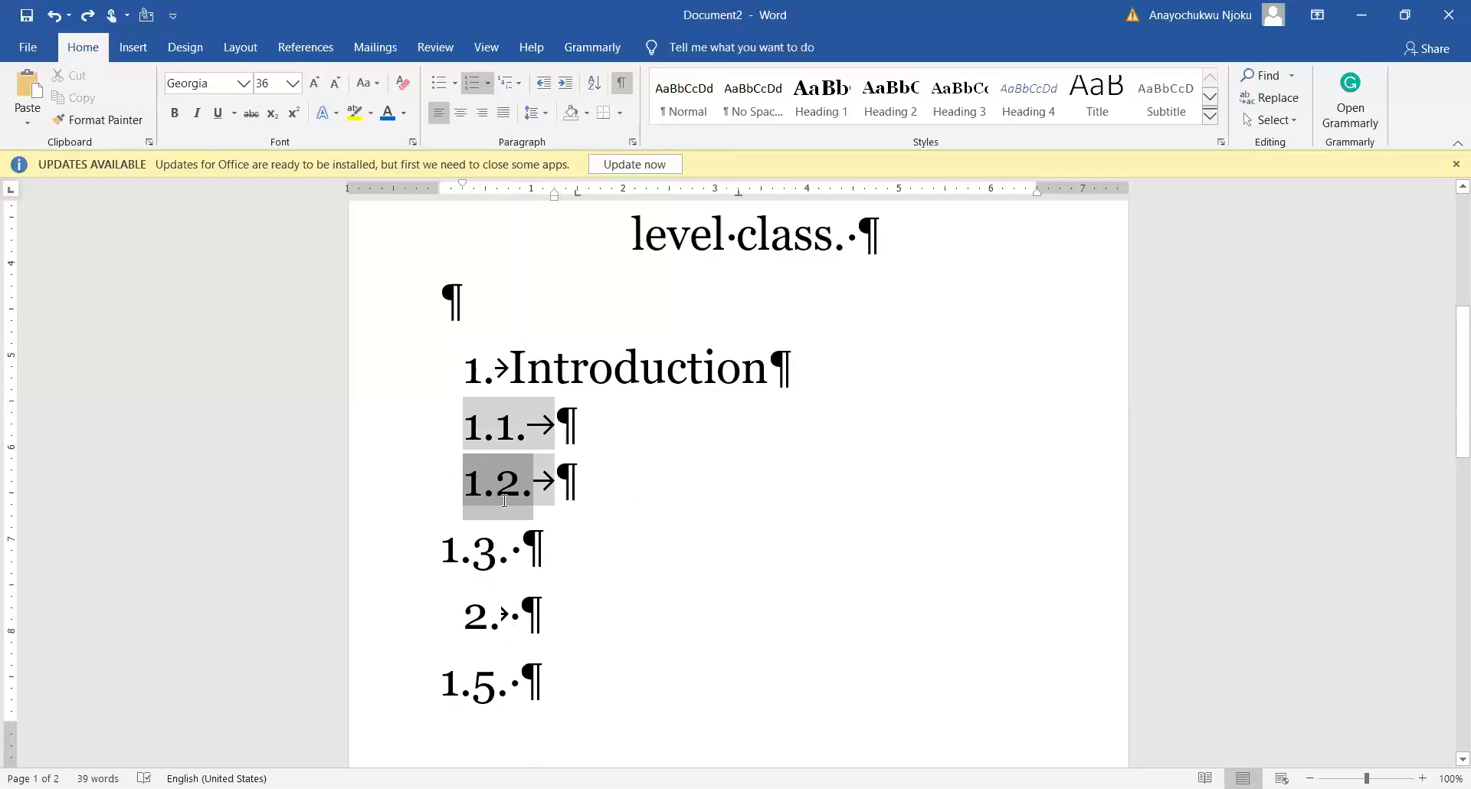
click(88, 121)
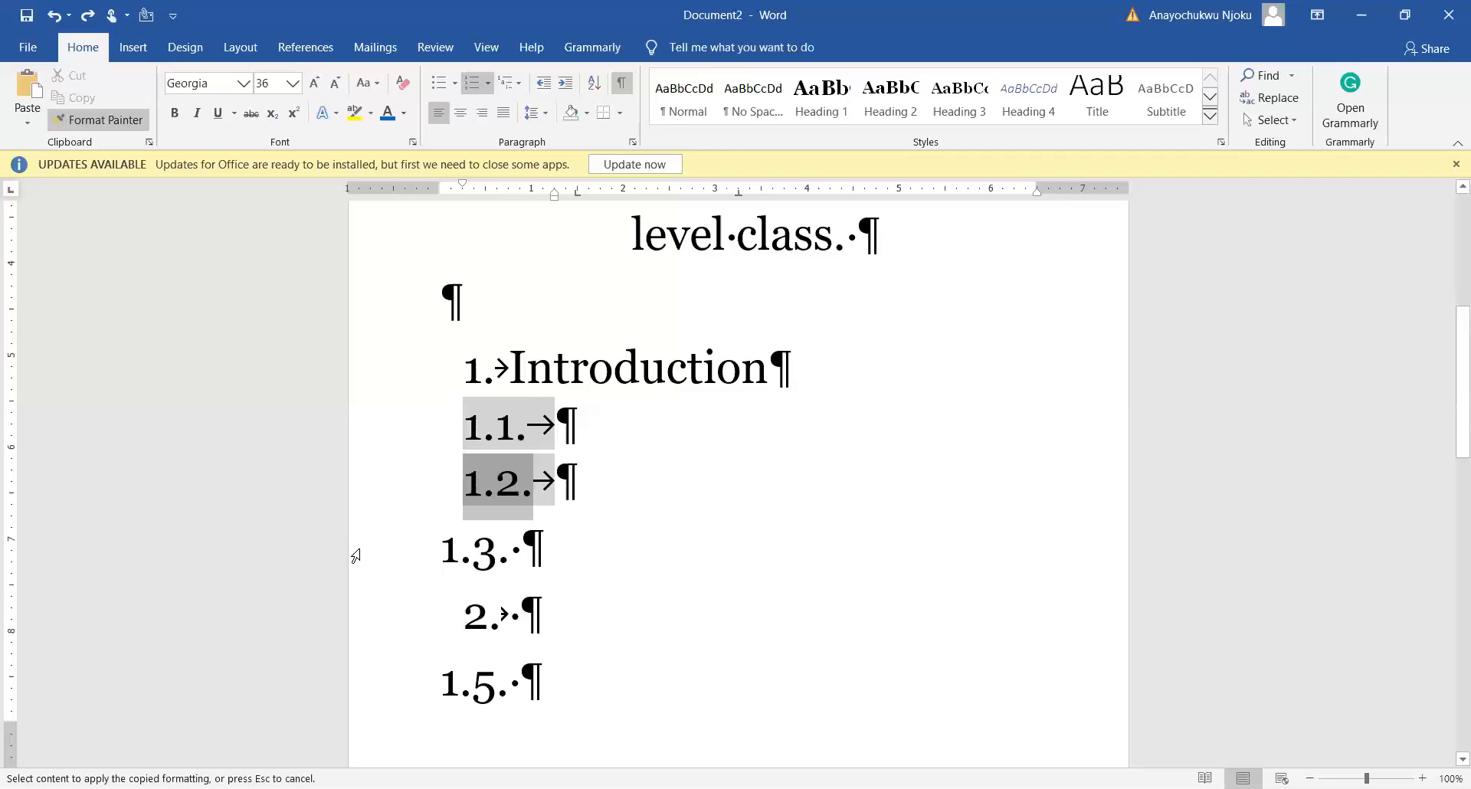
click(437, 553)
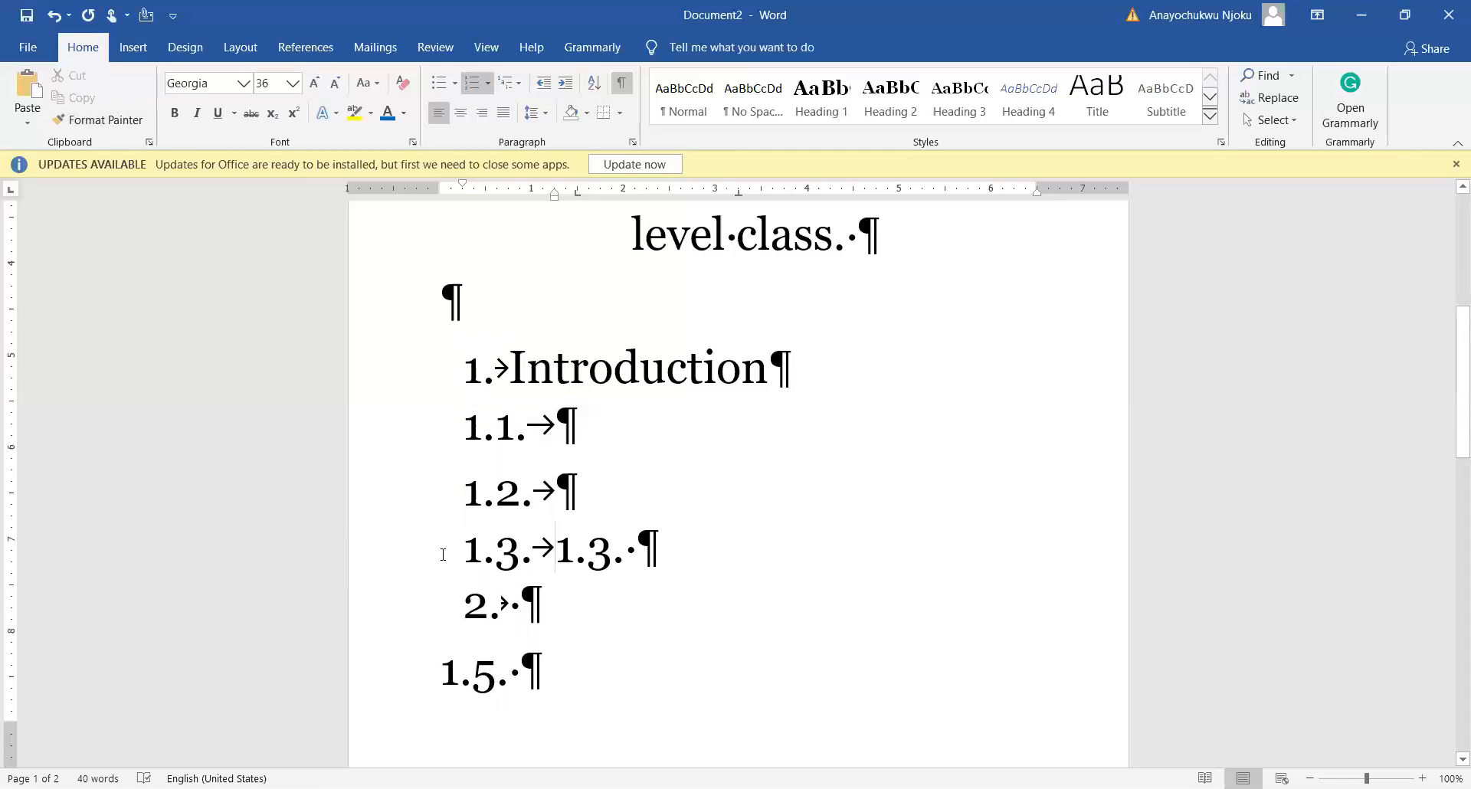
key(Delete)
key(Delete)
key(Delete)
key(Delete)
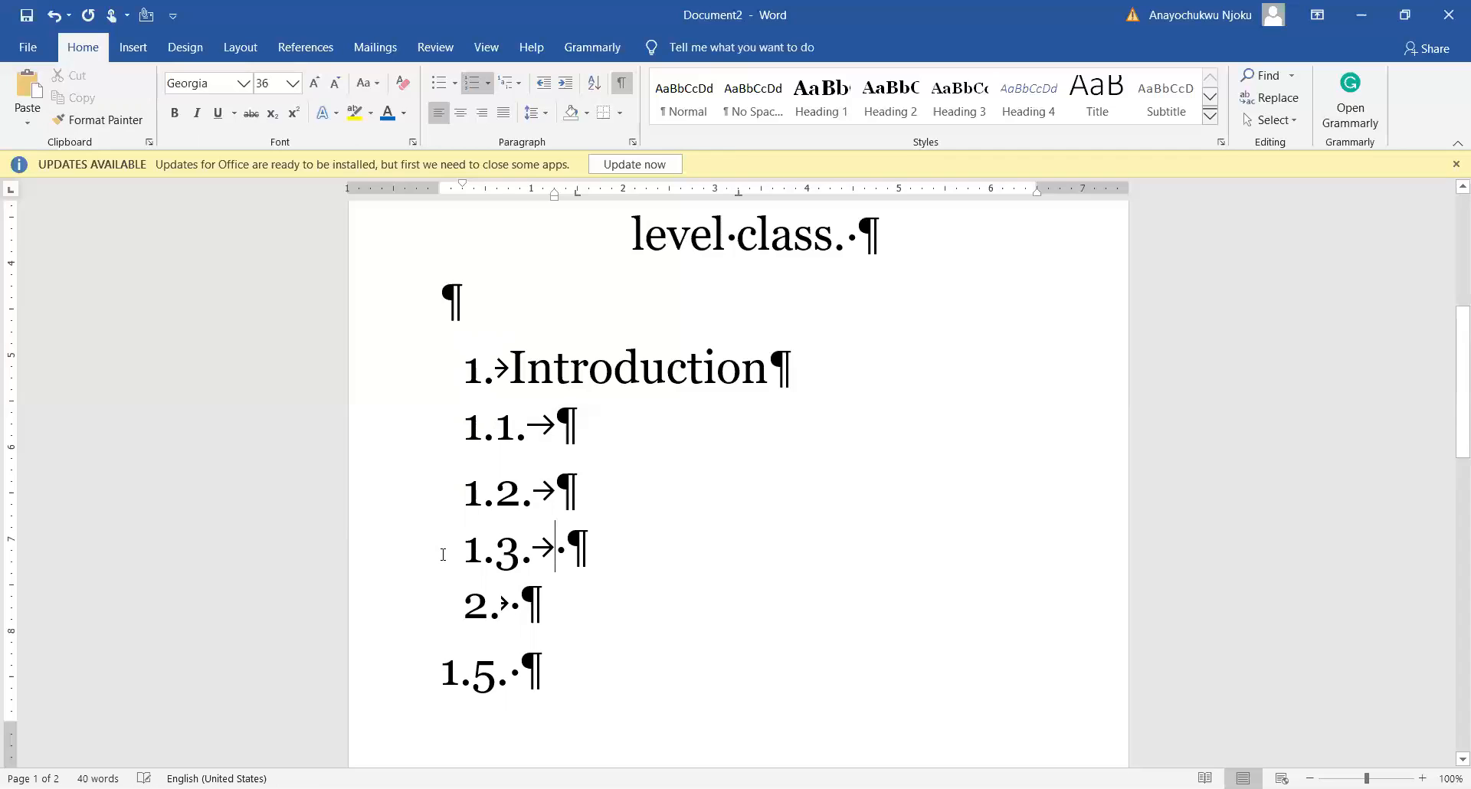
key(Delete)
Step: Paint the 1.3 numbering onto the 1.5 line, turning it into sub-item 2.1
click(462, 681)
scroll(462, 681, down, 2)
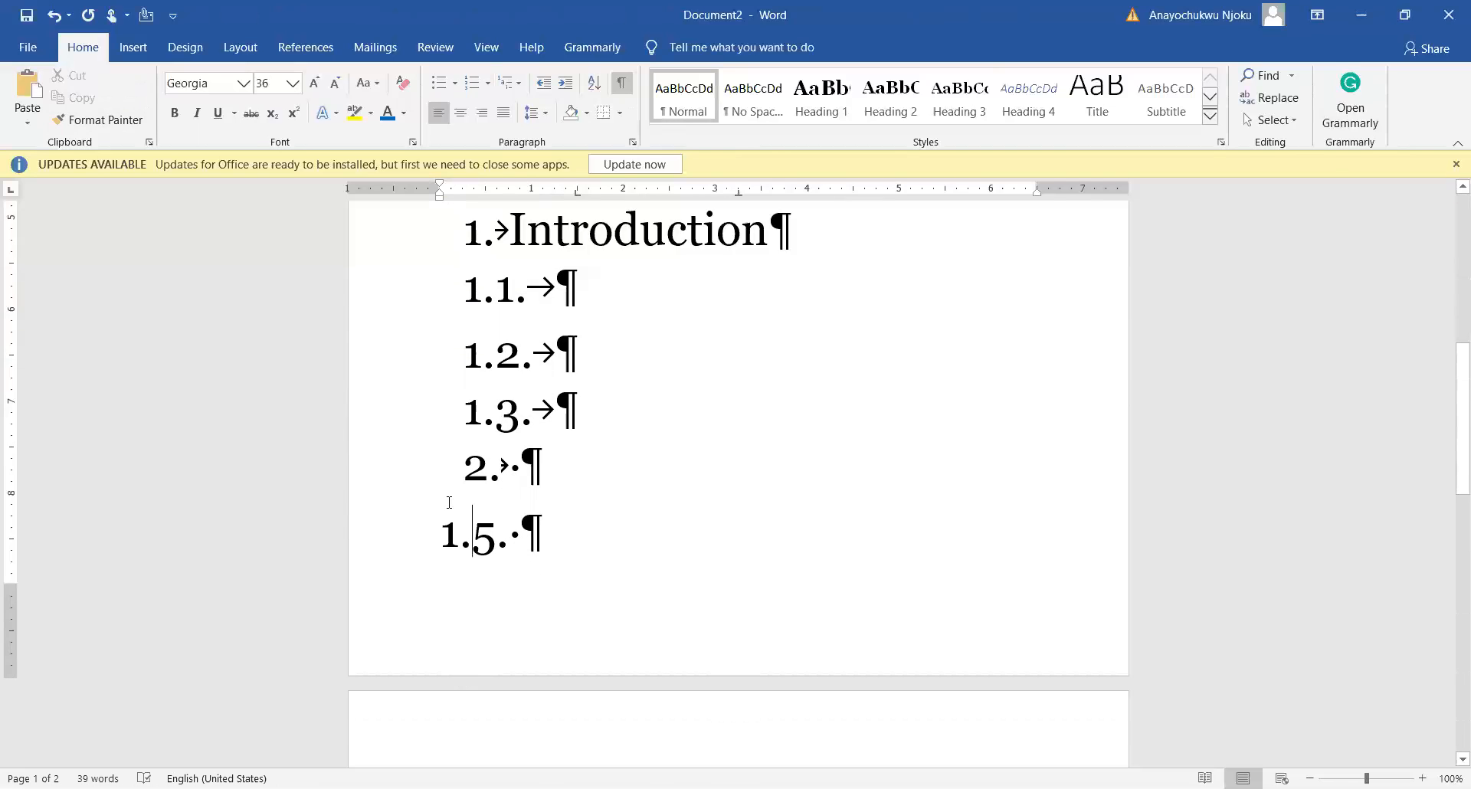
click(478, 412)
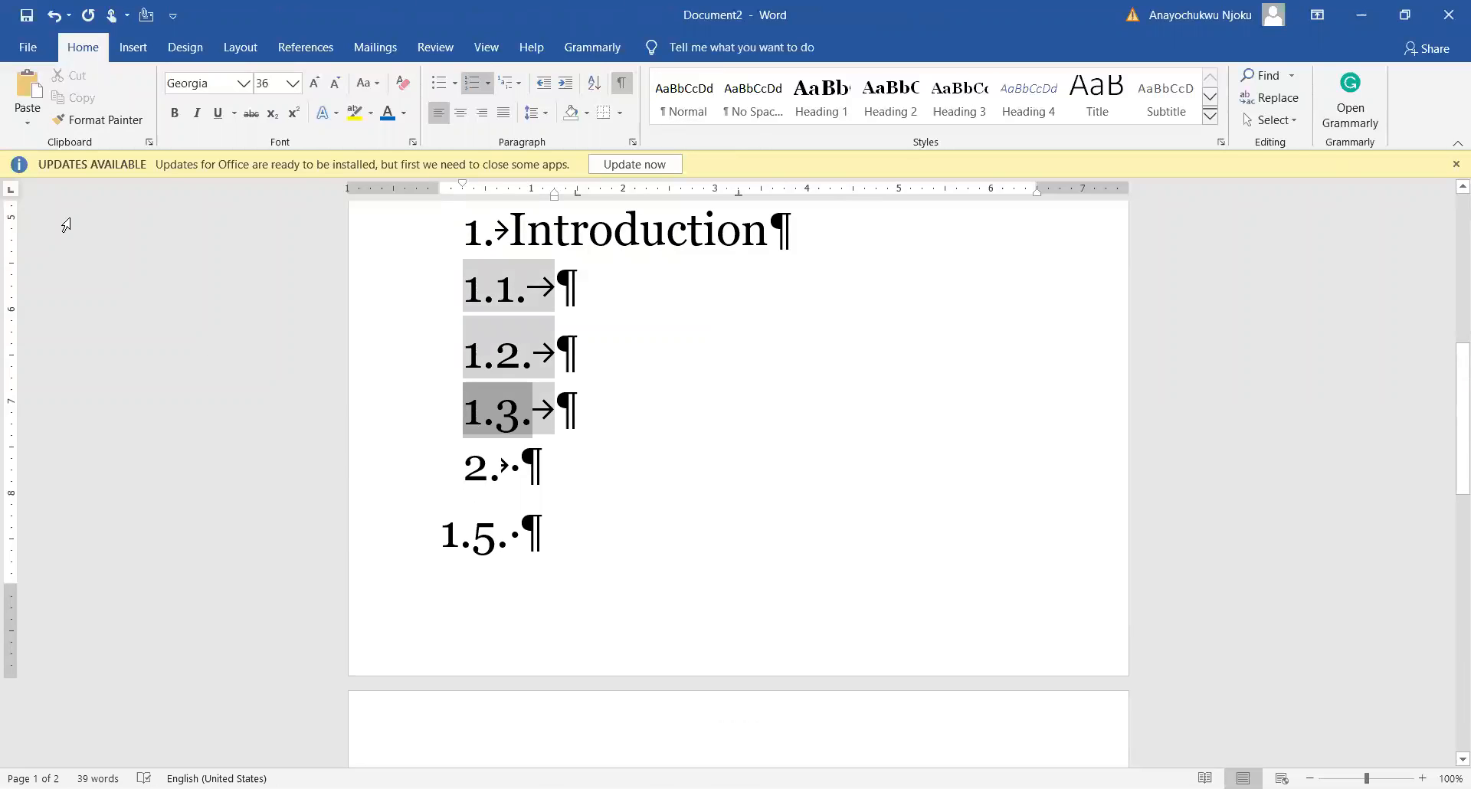
click(103, 121)
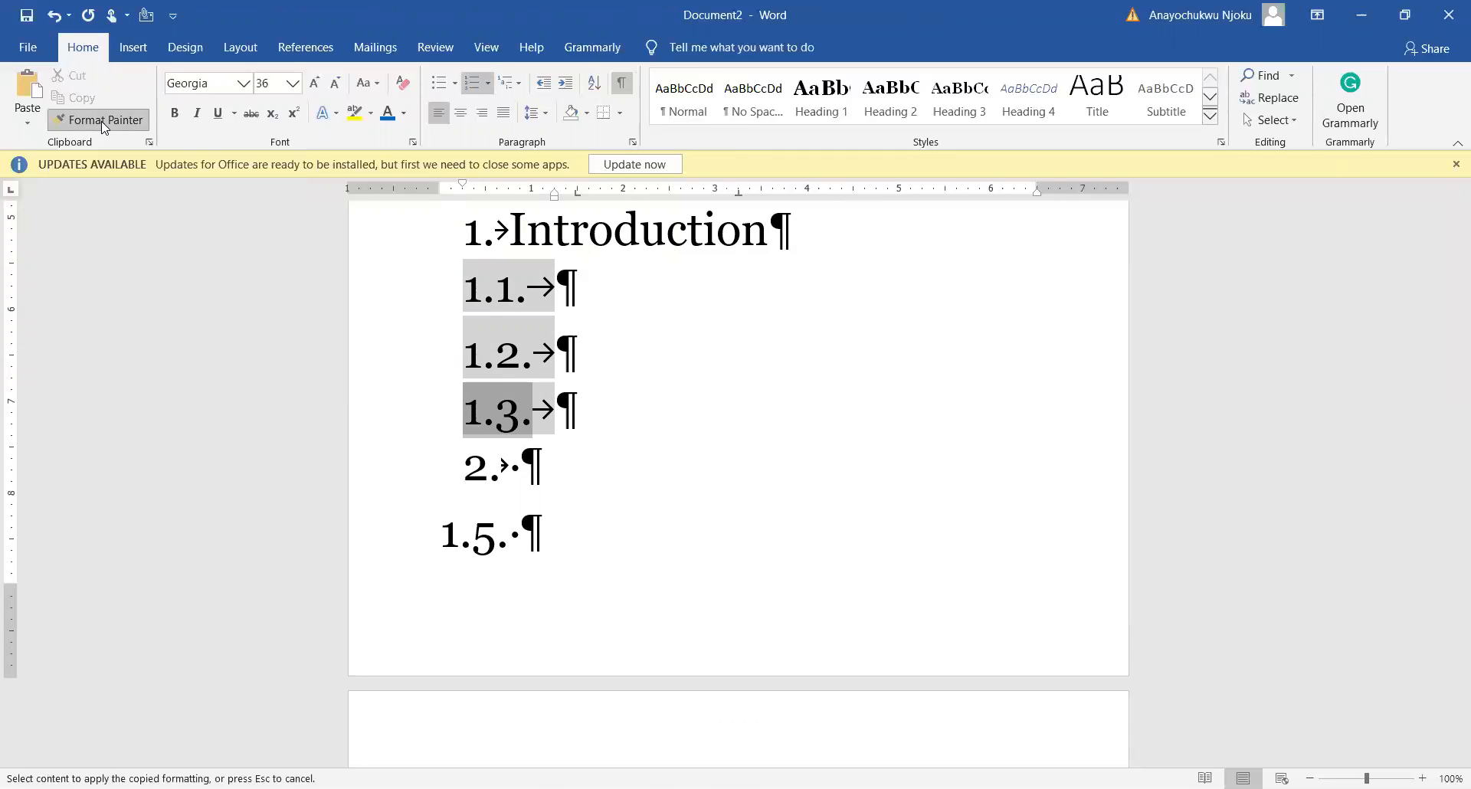
click(445, 541)
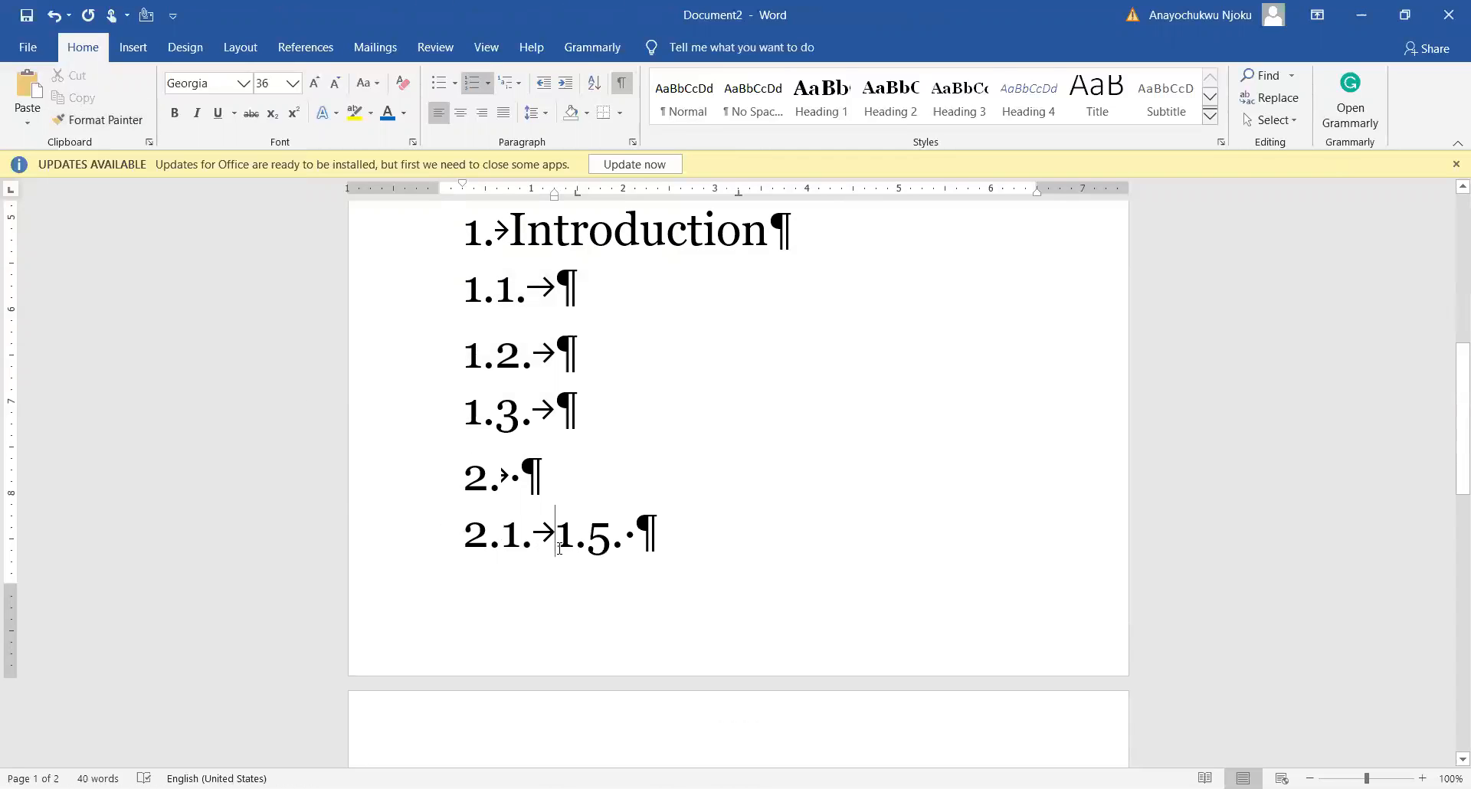
key(Delete)
key(Delete)
key(Delete)
key(Delete)
scroll(541, 429, up, 3)
scroll(542, 429, down, 5)
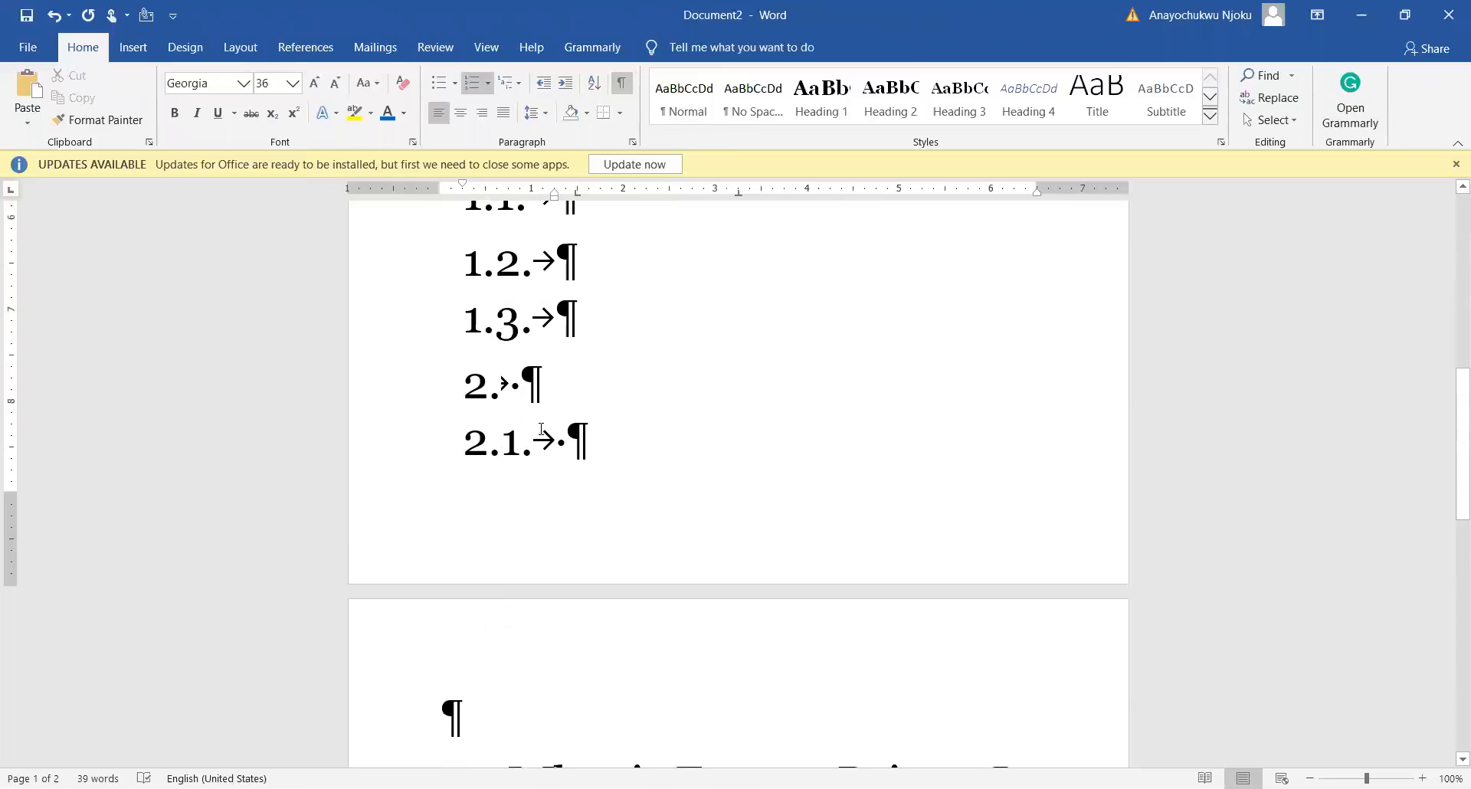
scroll(541, 429, down, 6)
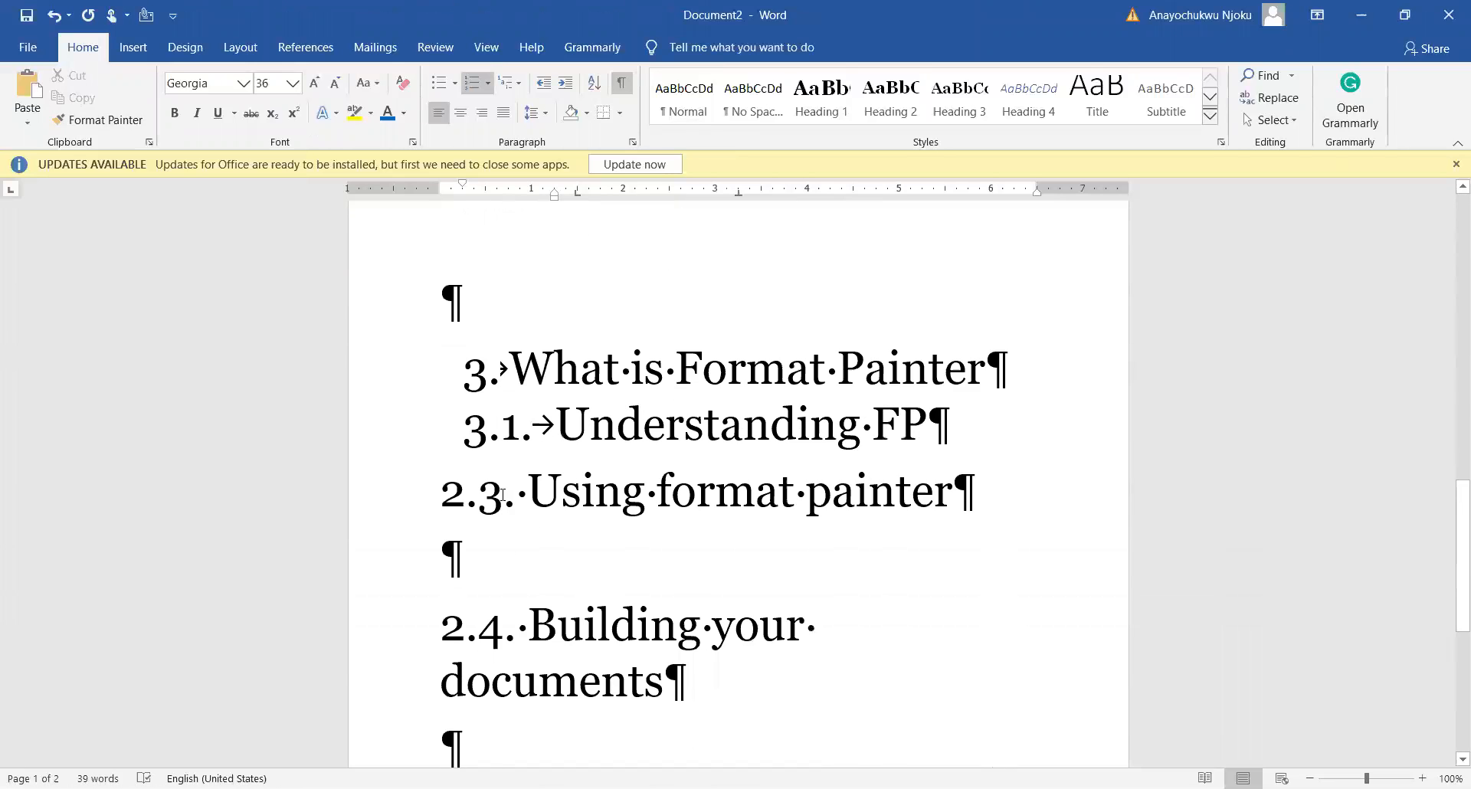
scroll(503, 494, down, 1)
Step: Copy the 3.1 numbering onto Using format painter, replacing its old 2.3. number
click(487, 343)
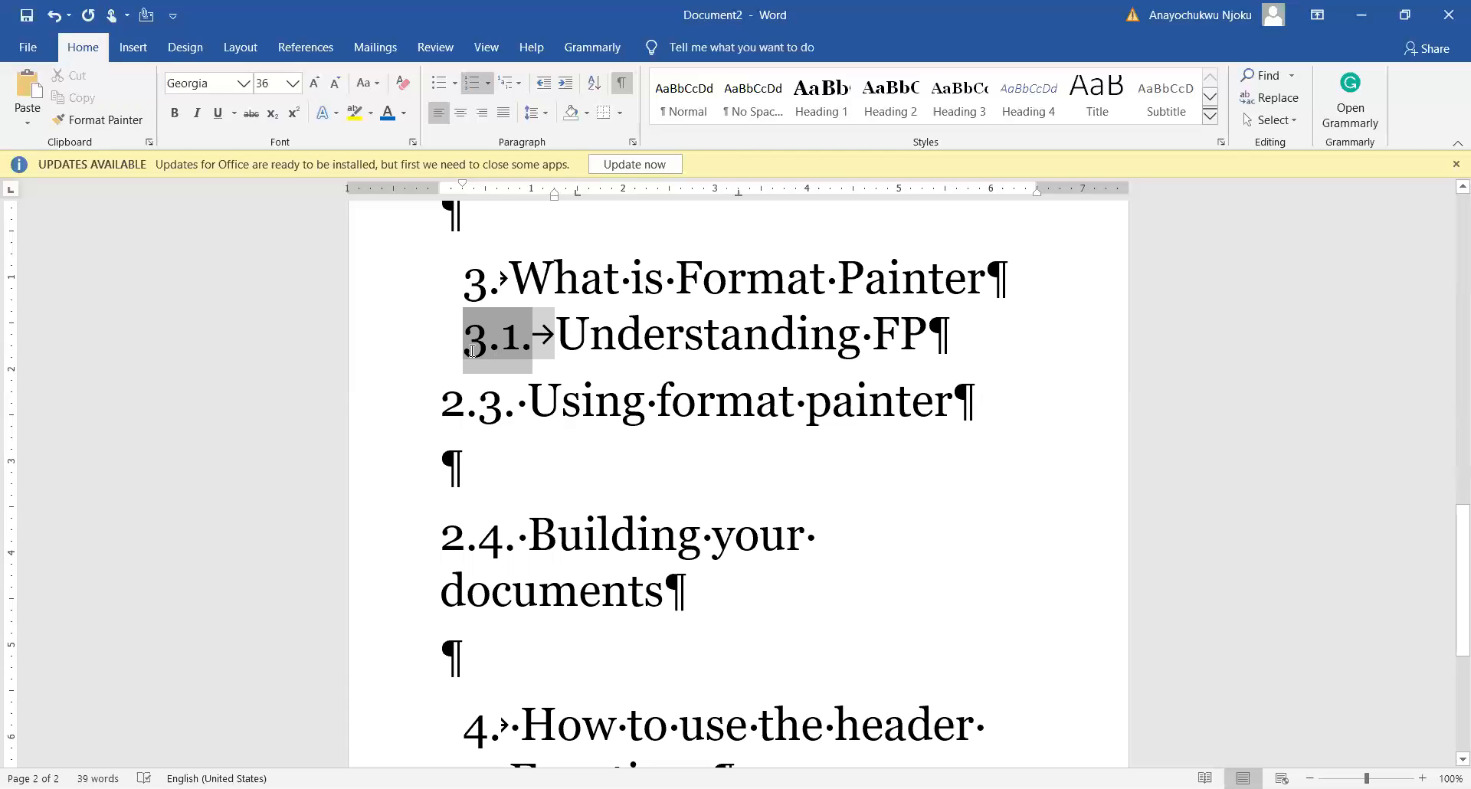
click(89, 127)
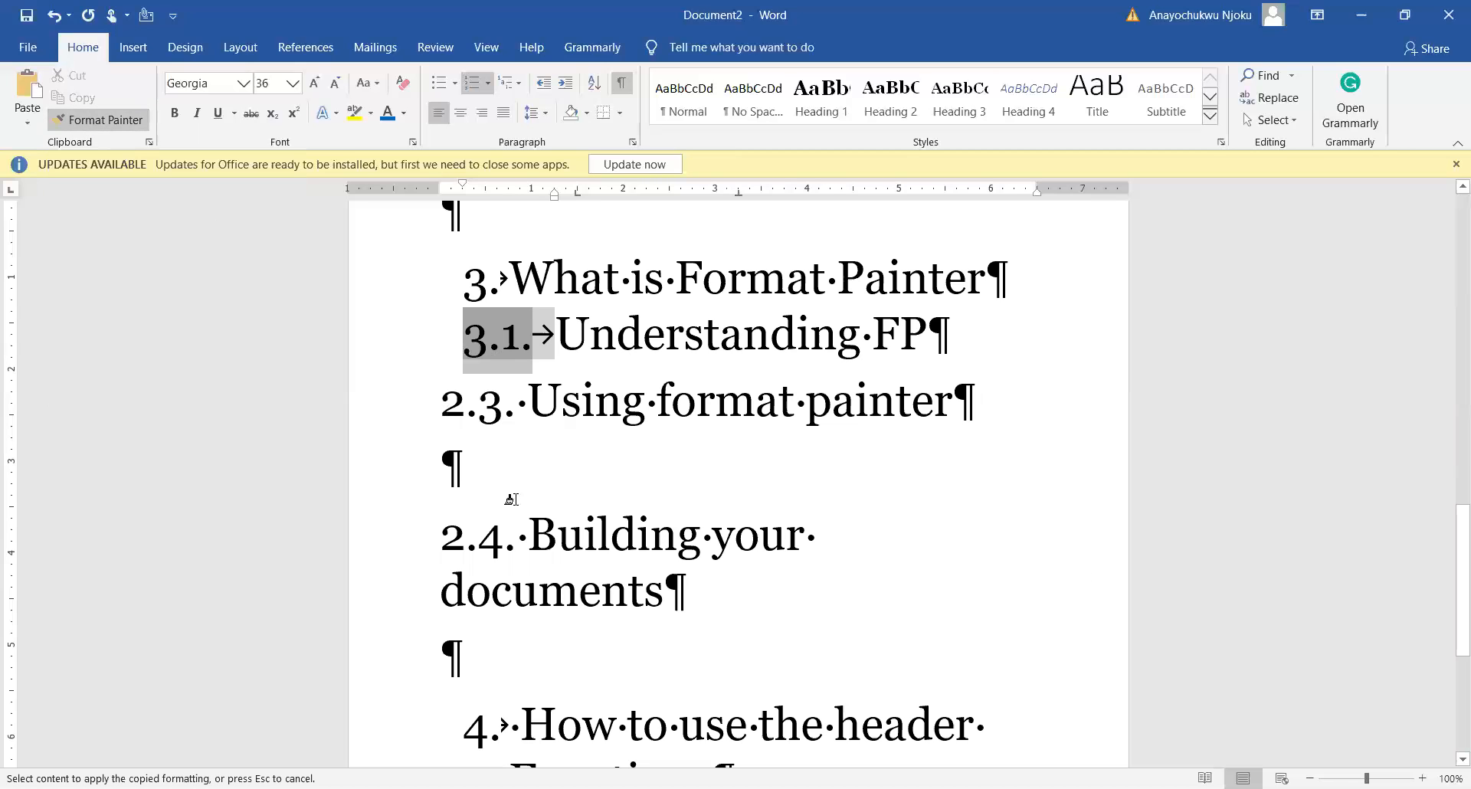
click(433, 401)
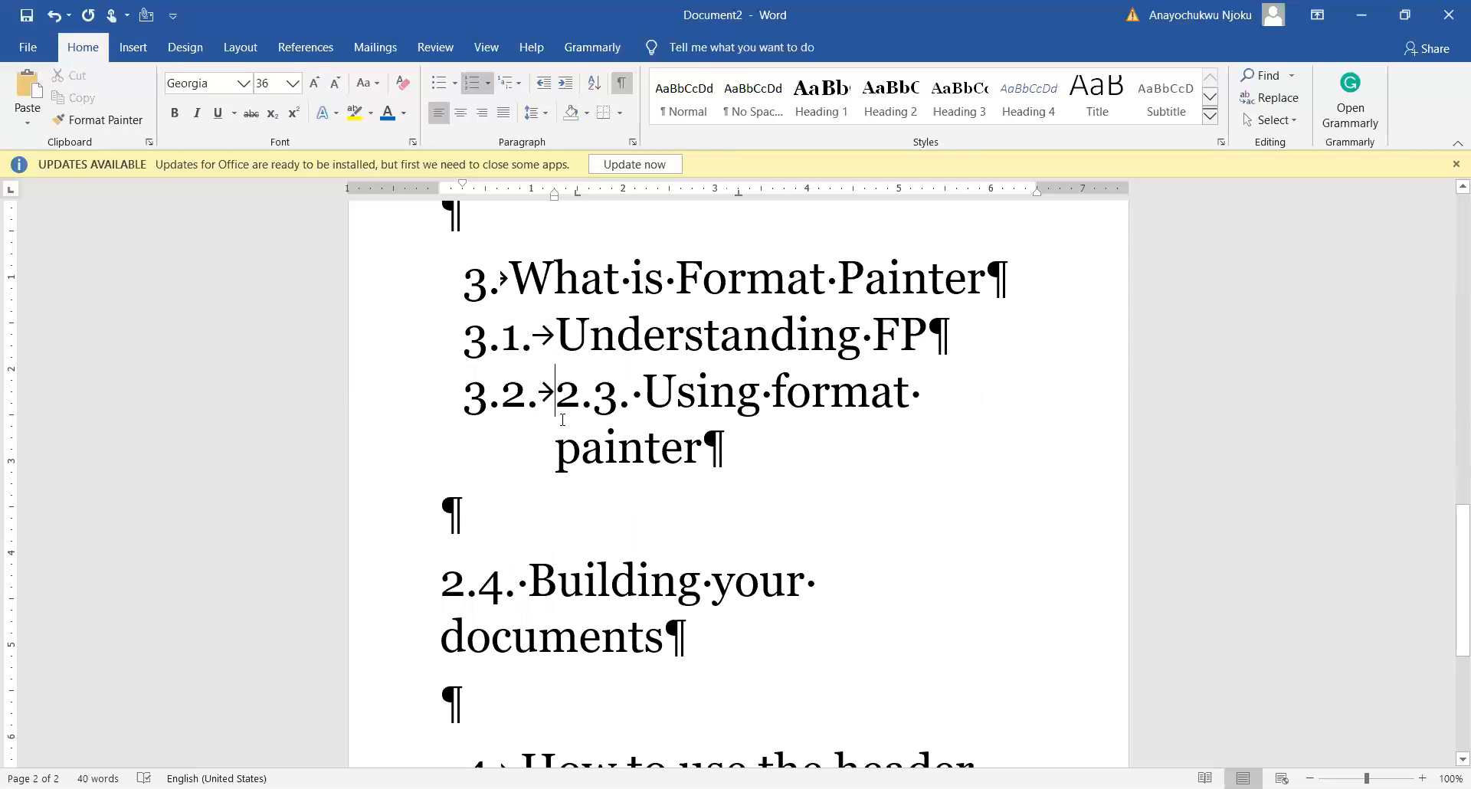
key(Delete)
key(Delete)
key(Delete)
key(Delete)
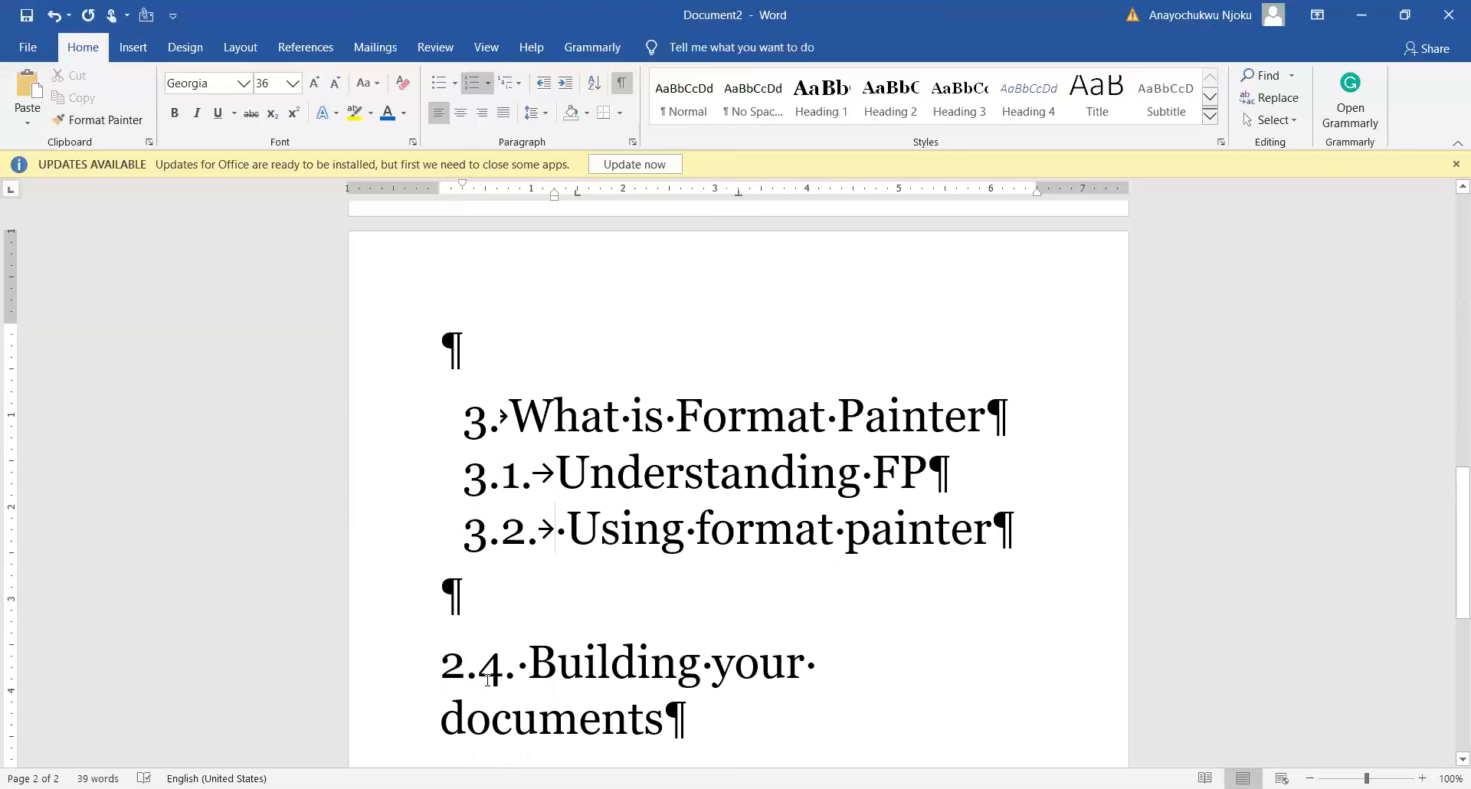
Step: Paint the 3.2 numbering onto Building your documents, replacing its old 2.4 number
click(457, 657)
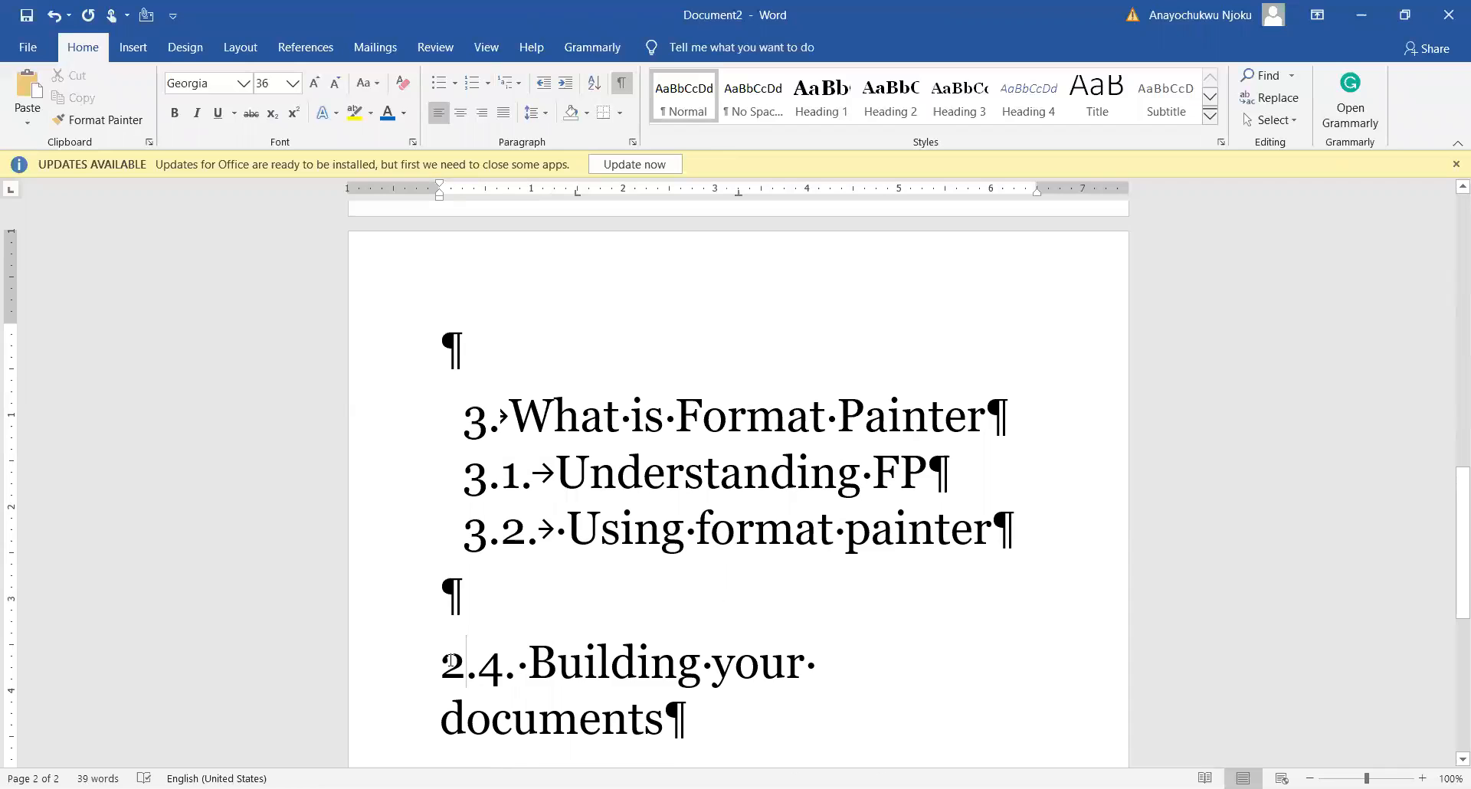
scroll(454, 660, down, 2)
scroll(450, 656, up, 2)
scroll(449, 656, down, 5)
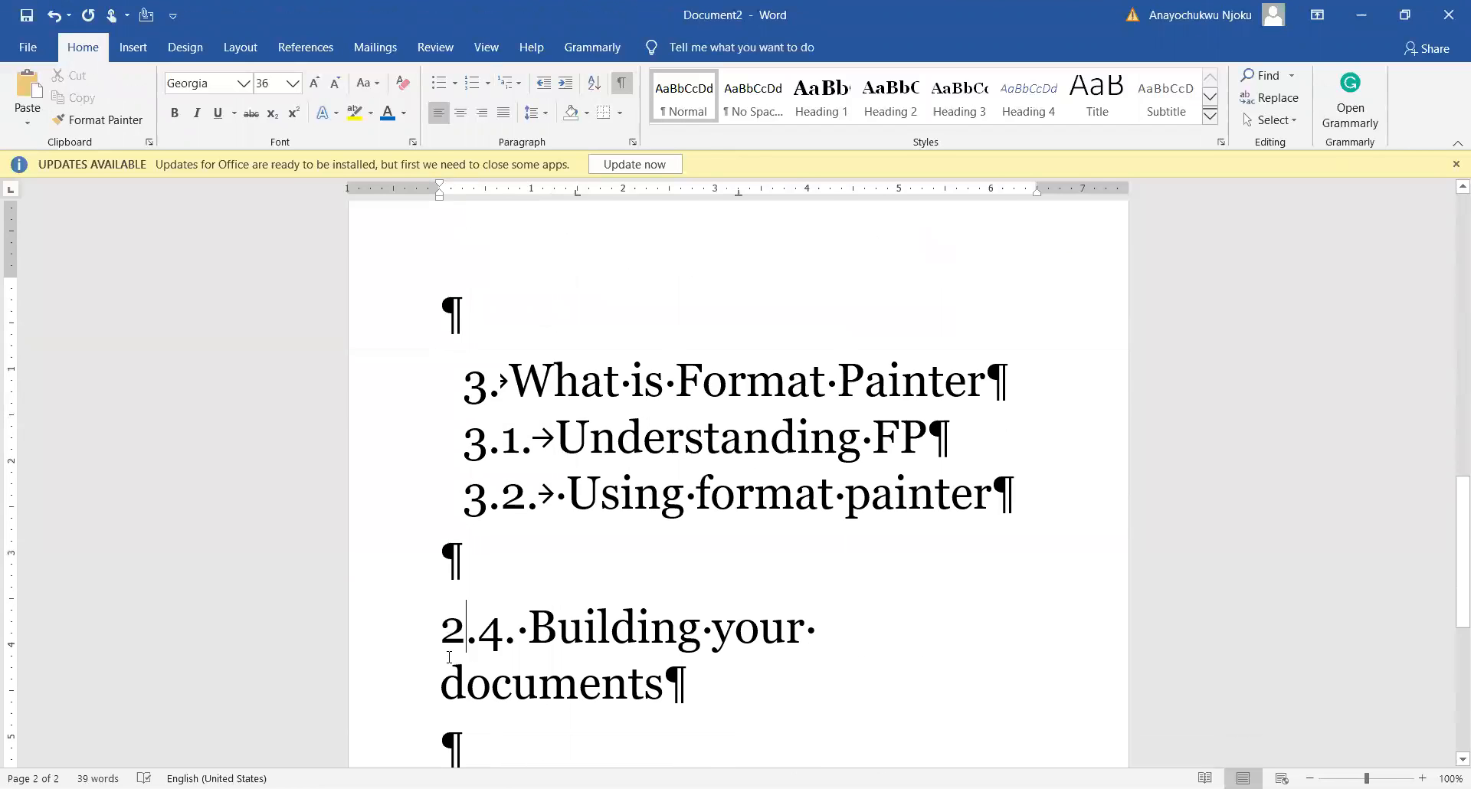
scroll(449, 657, up, 4)
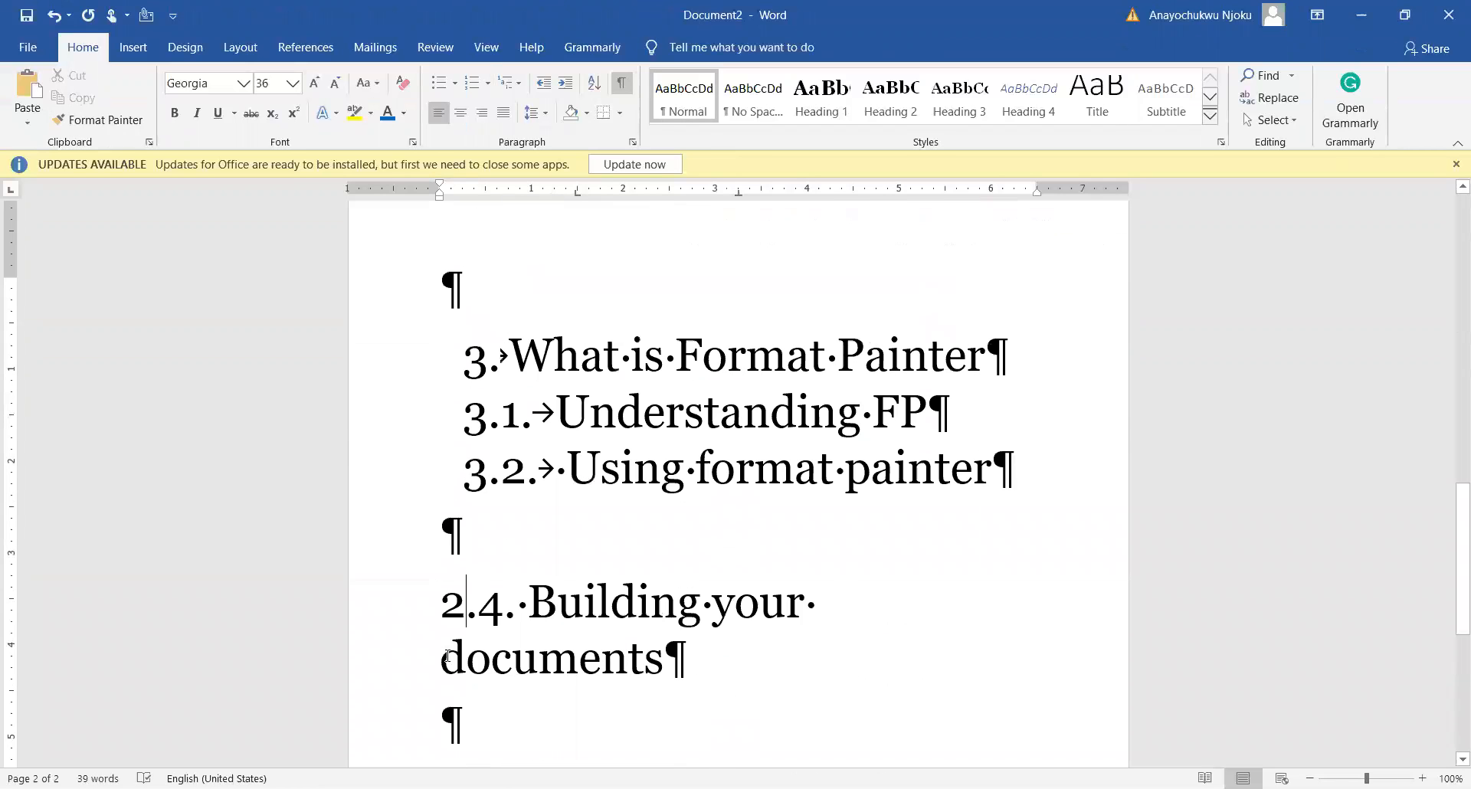
click(437, 625)
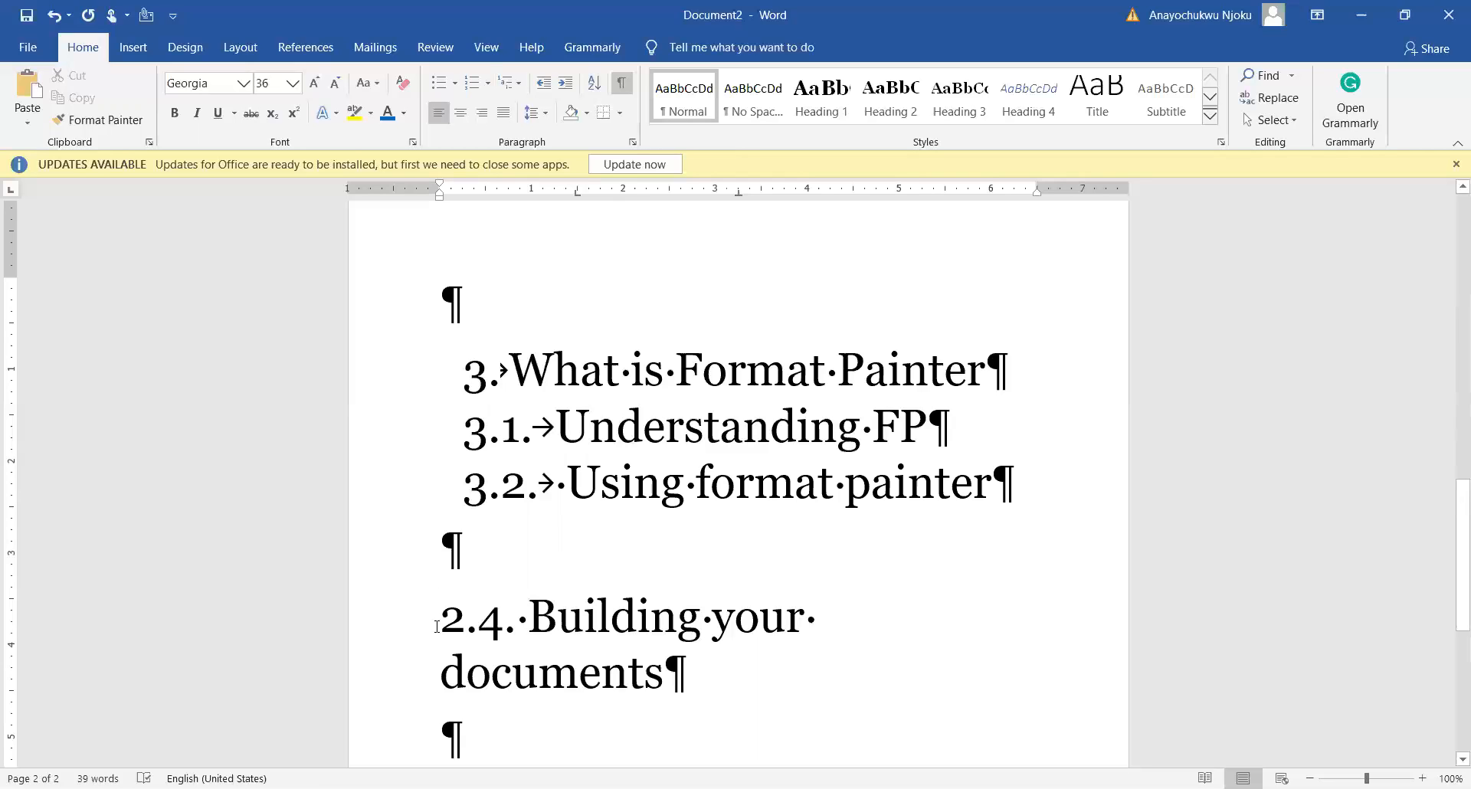
click(484, 487)
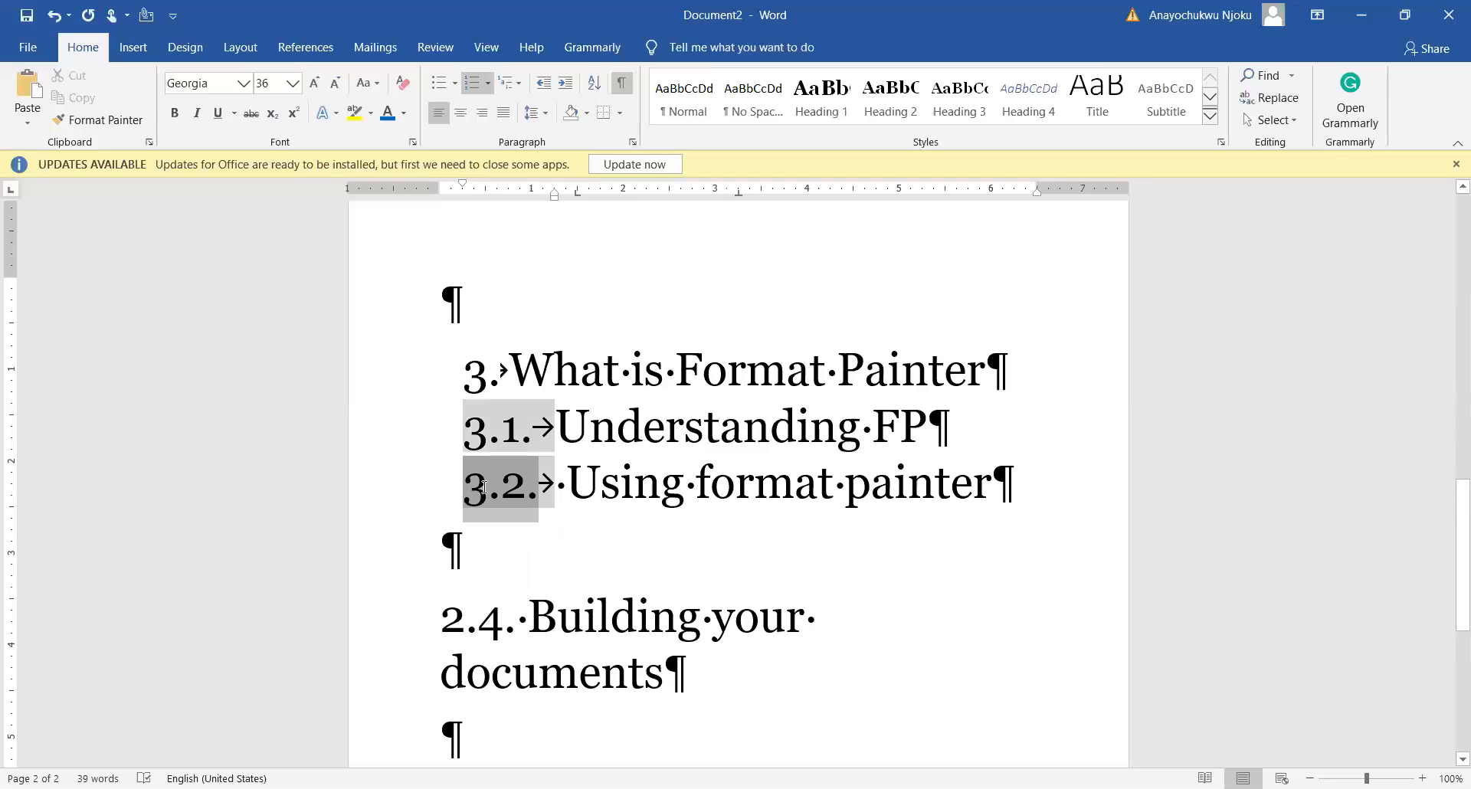
click(96, 122)
click(96, 123)
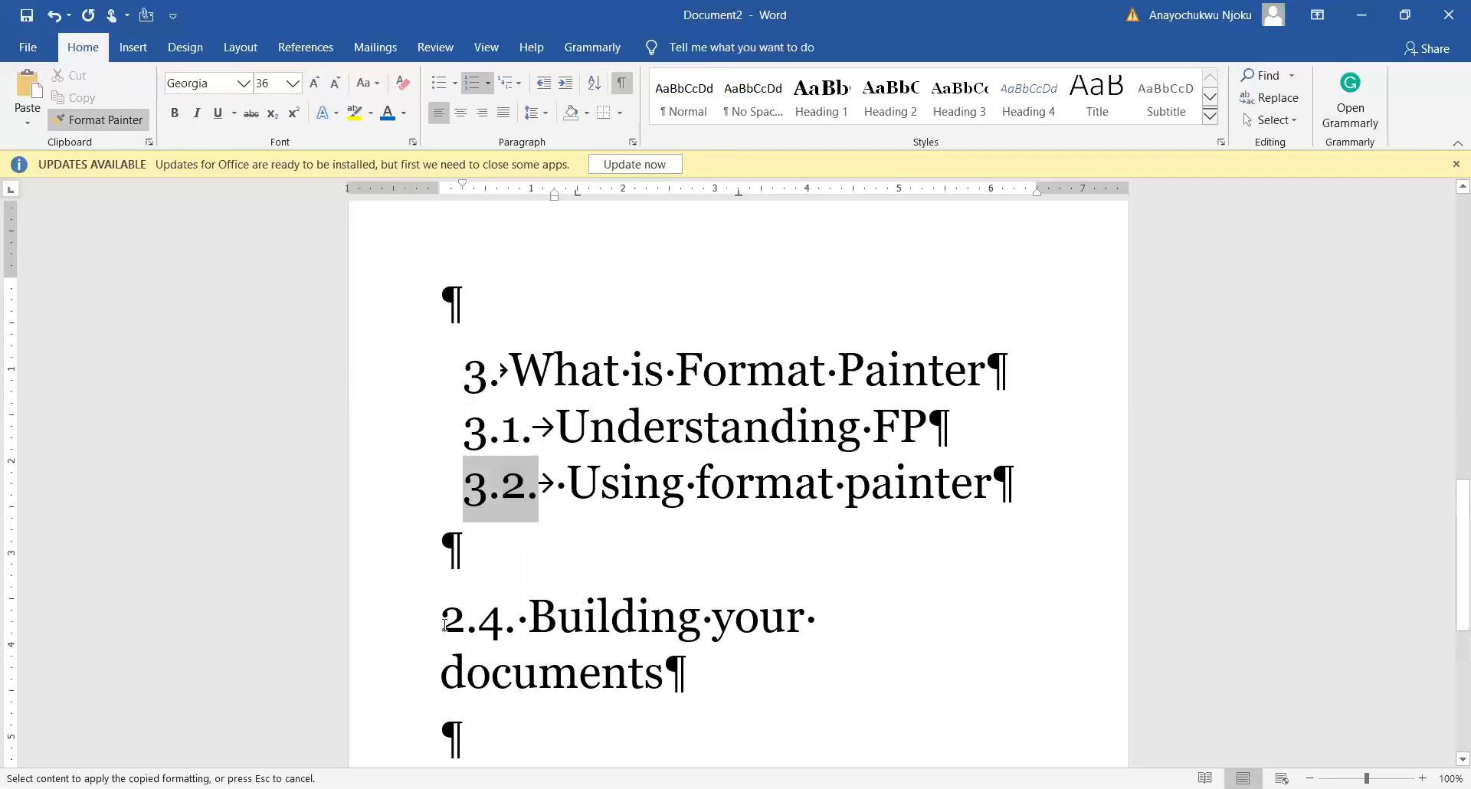
click(437, 621)
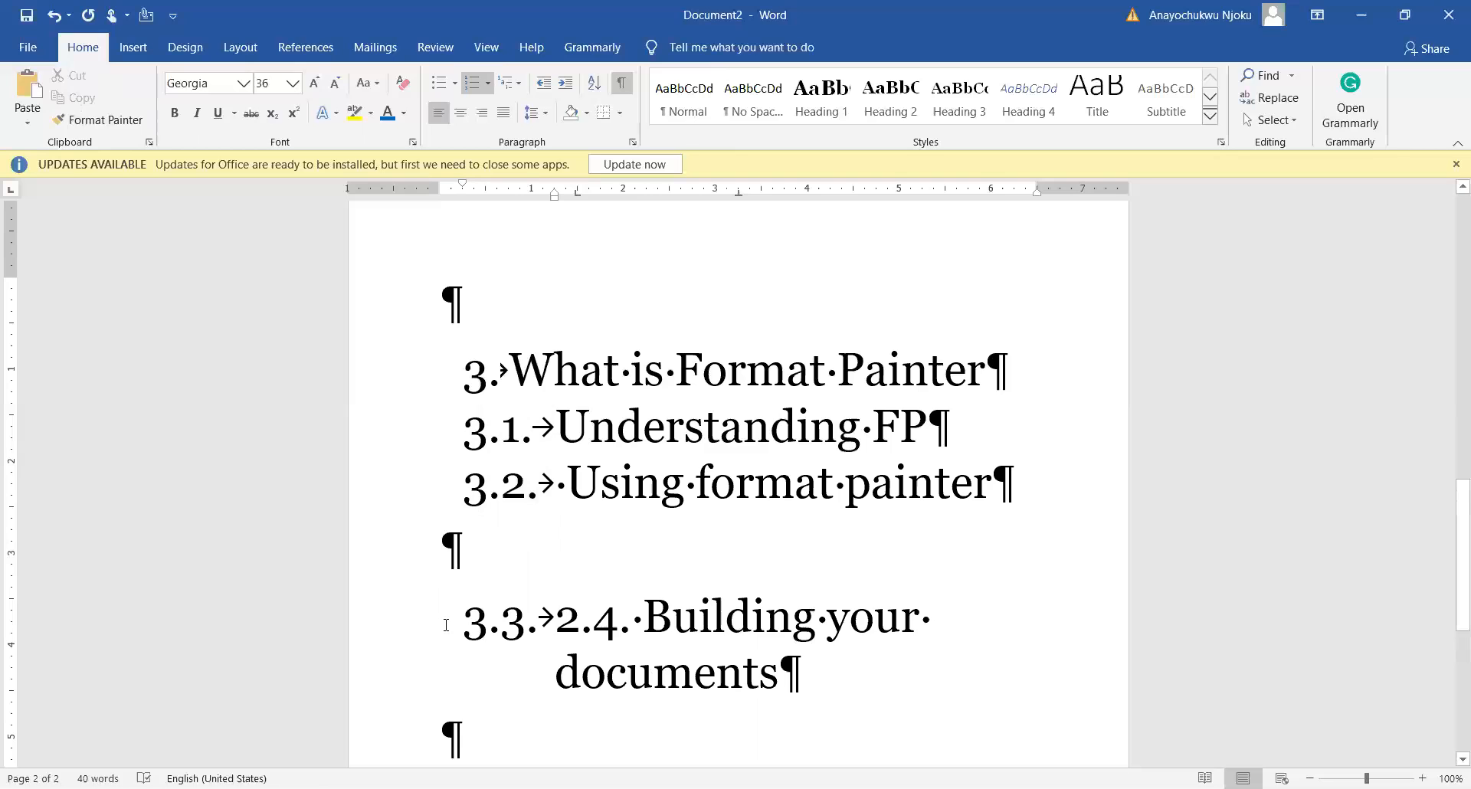
key(Delete)
key(Delete)
key(Delete)
key(Delete)
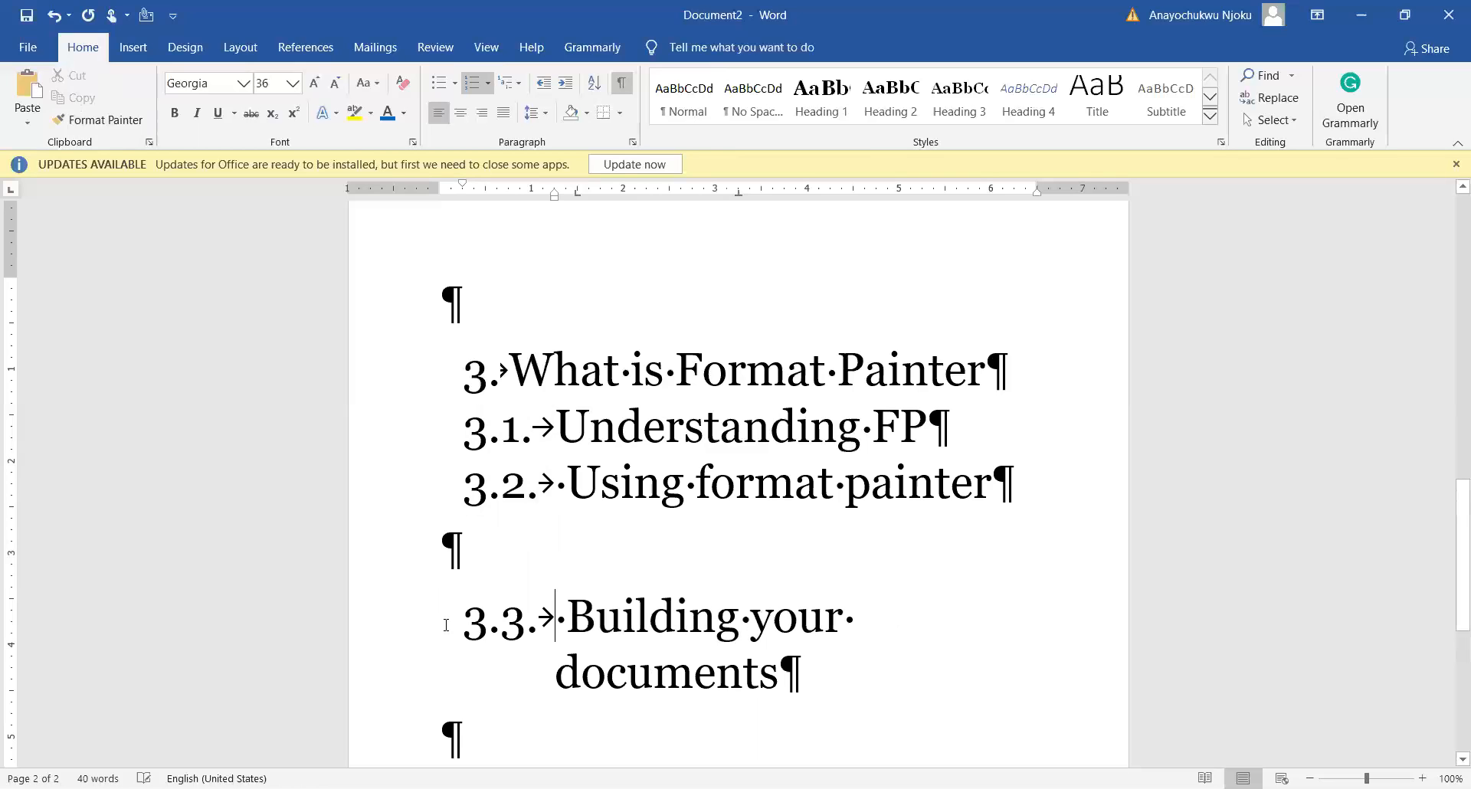
Step: Remove the blank line between 3.2 and 3.3
click(463, 569)
key(BackSpace)
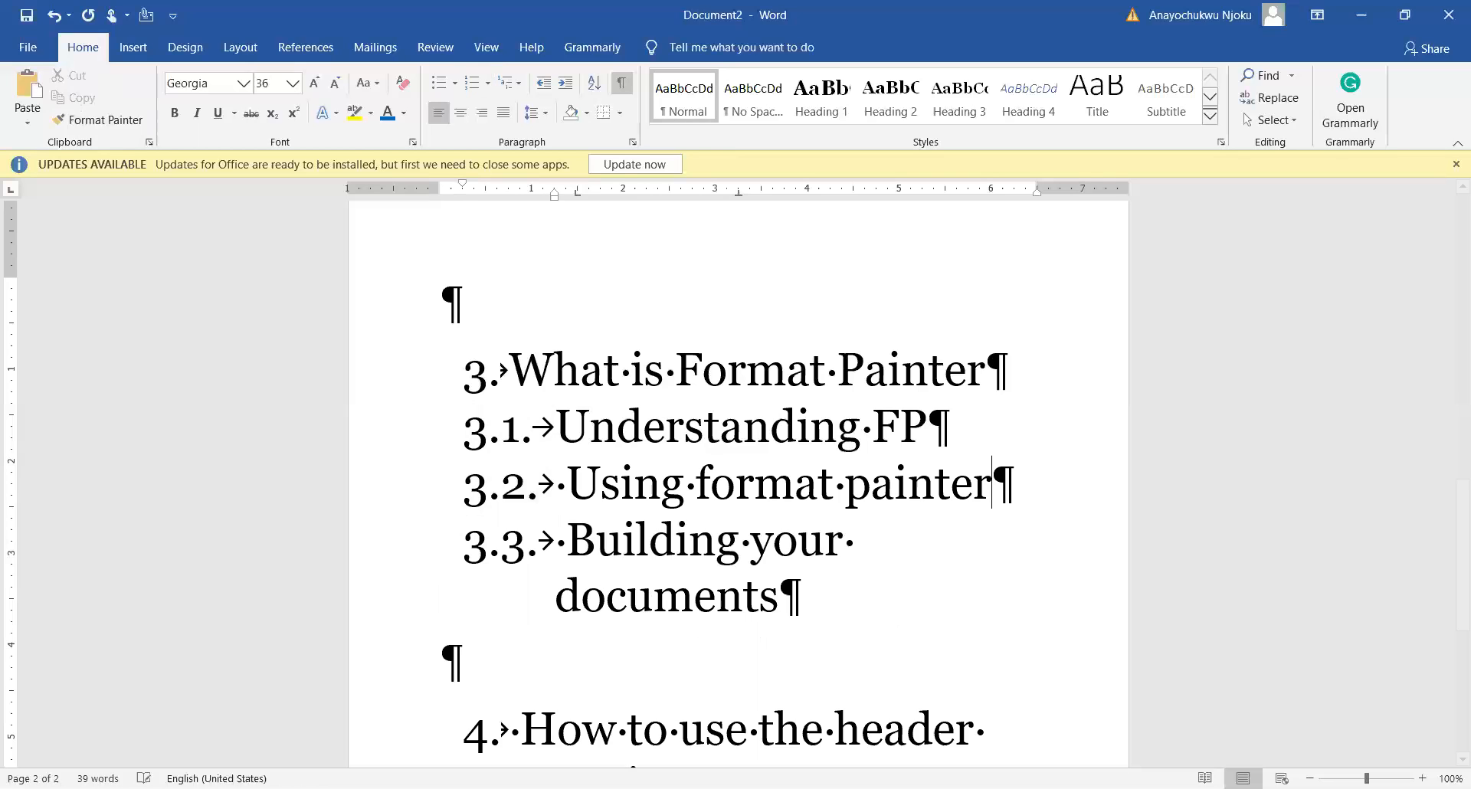
scroll(556, 470, down, 5)
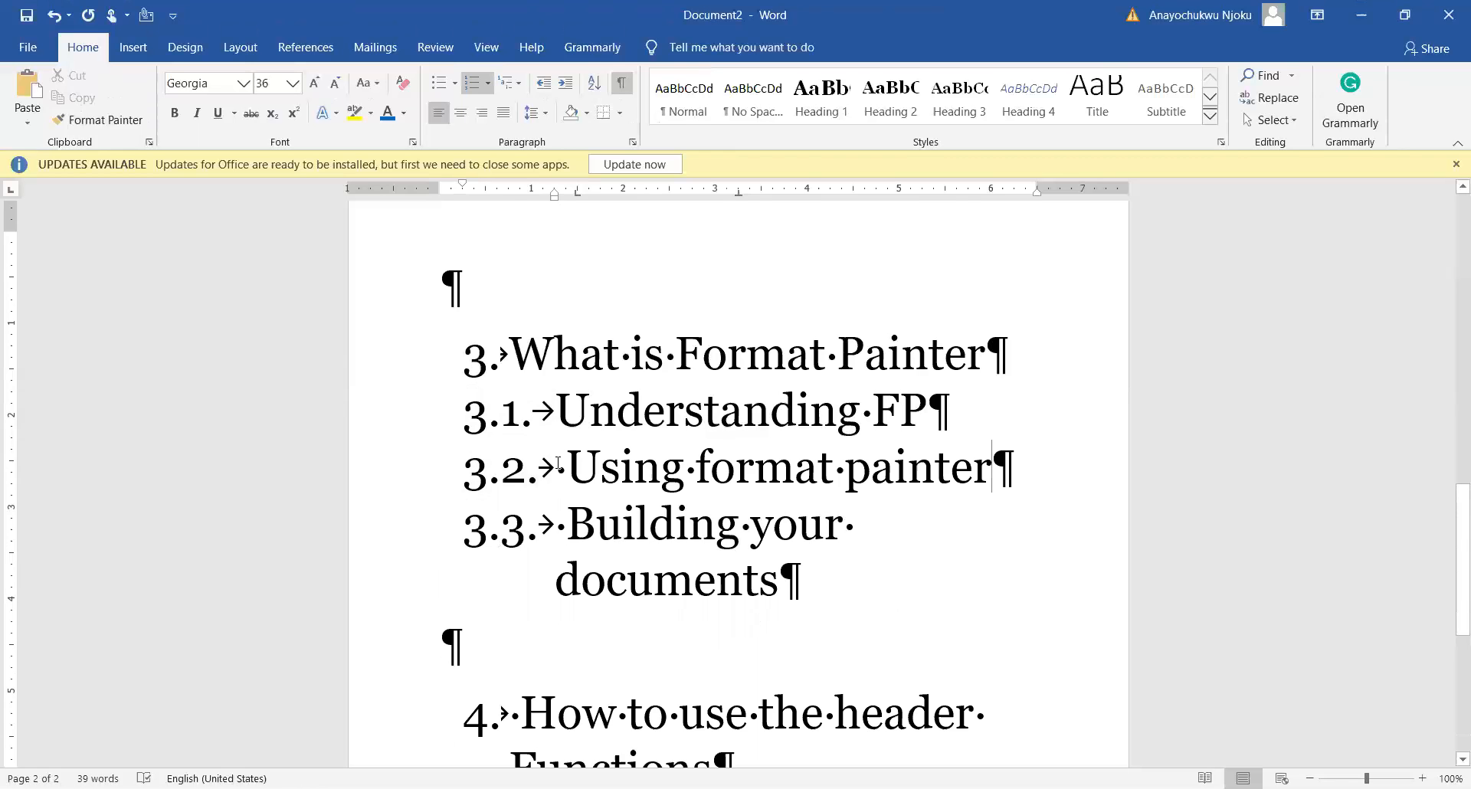
scroll(556, 467, up, 5)
scroll(556, 467, up, 8)
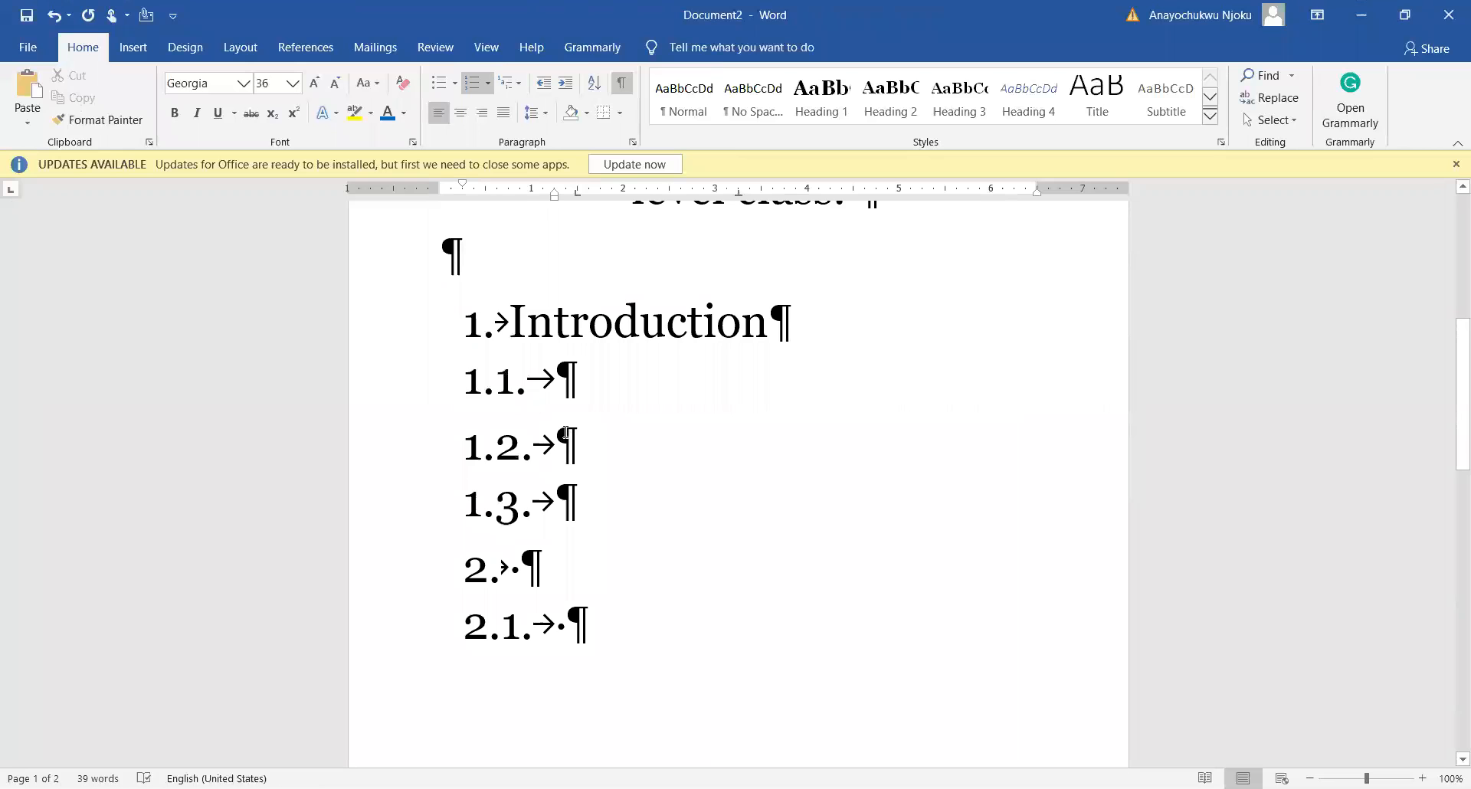
Step: Switch from the practice outline to the SIRS report document window
scroll(567, 437, up, 3)
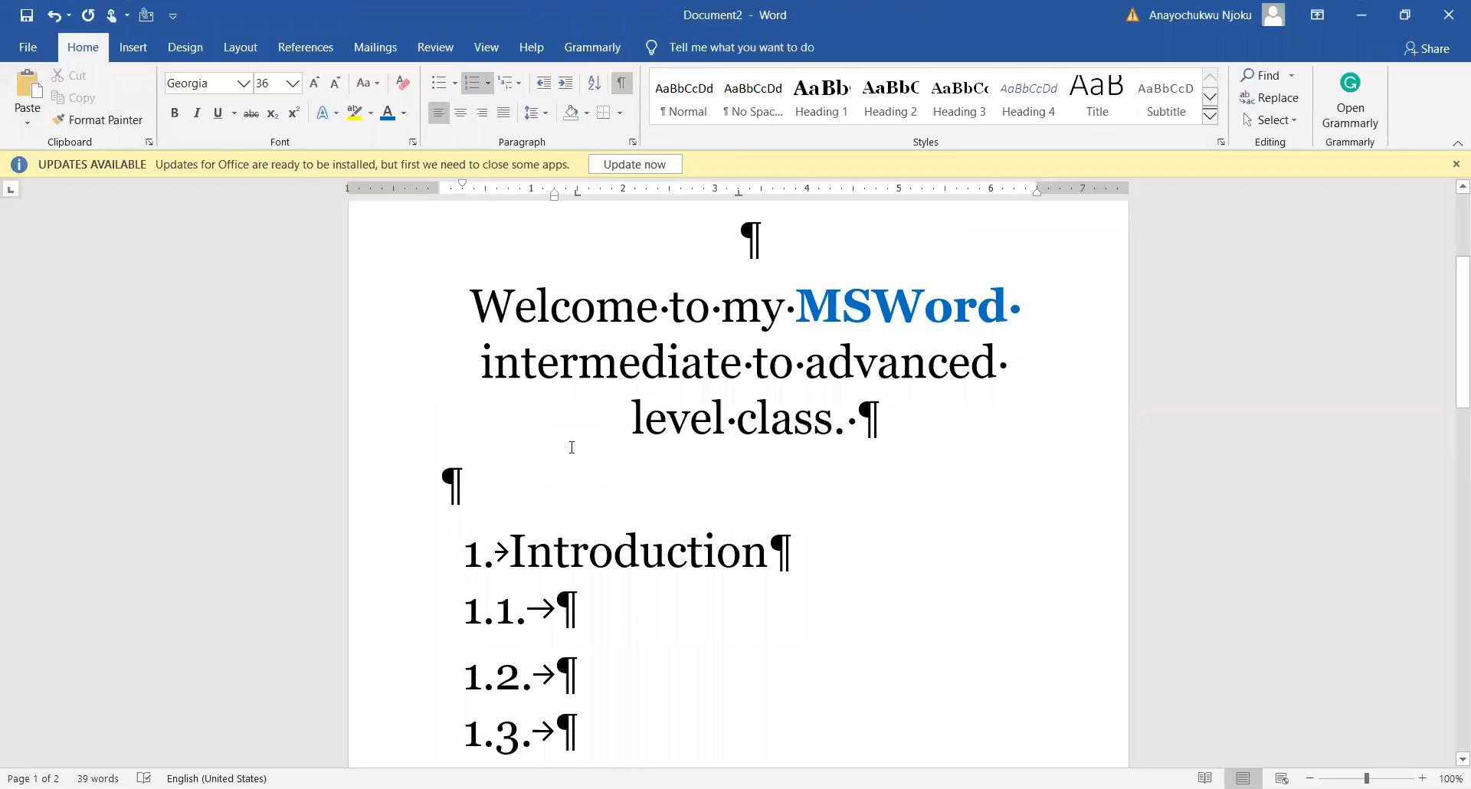
scroll(570, 448, down, 3)
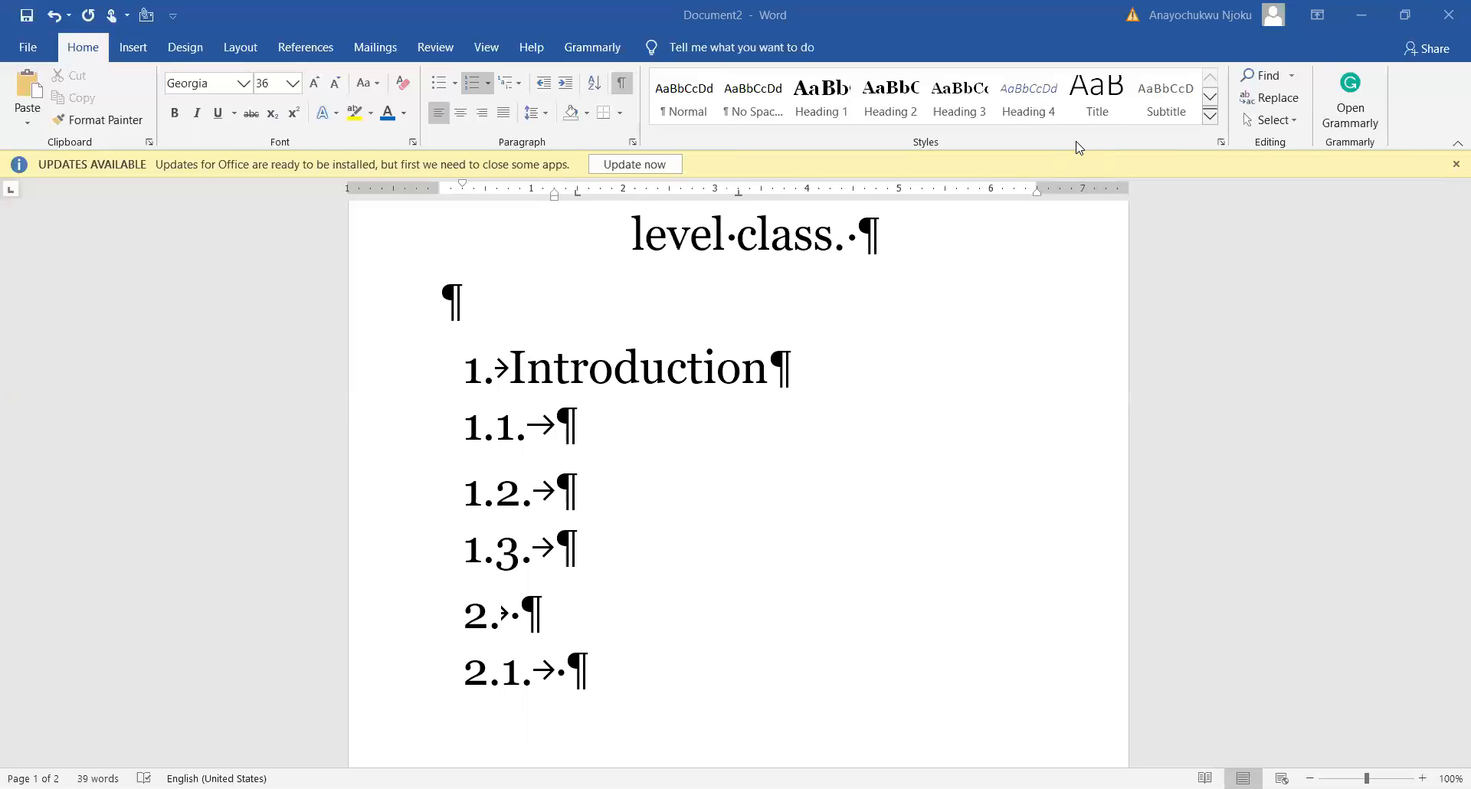
click(947, 634)
Step: Demote and restore the 1.1 High-level overview and 1.2 System Description headings
scroll(592, 455, up, 1)
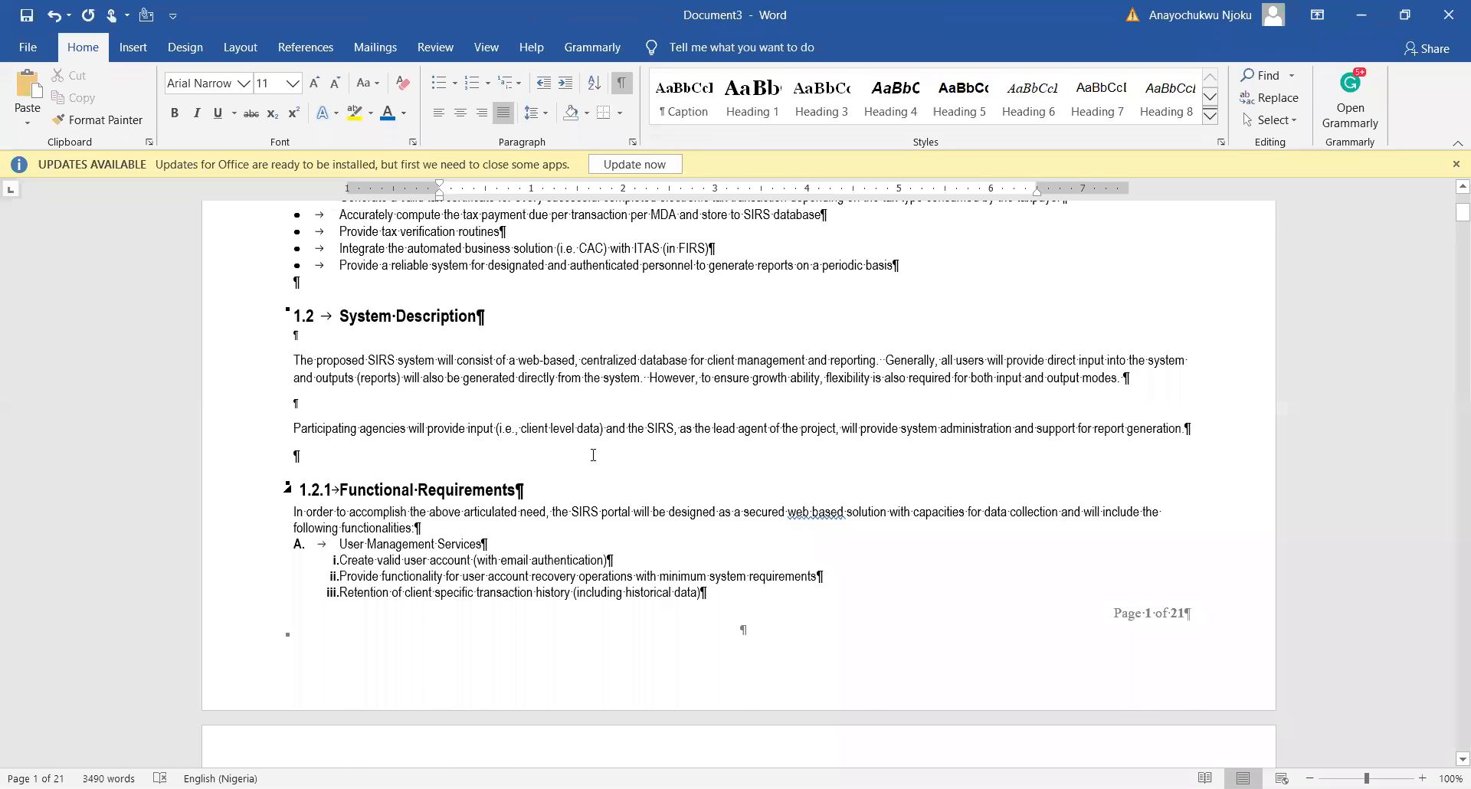
scroll(593, 455, up, 3)
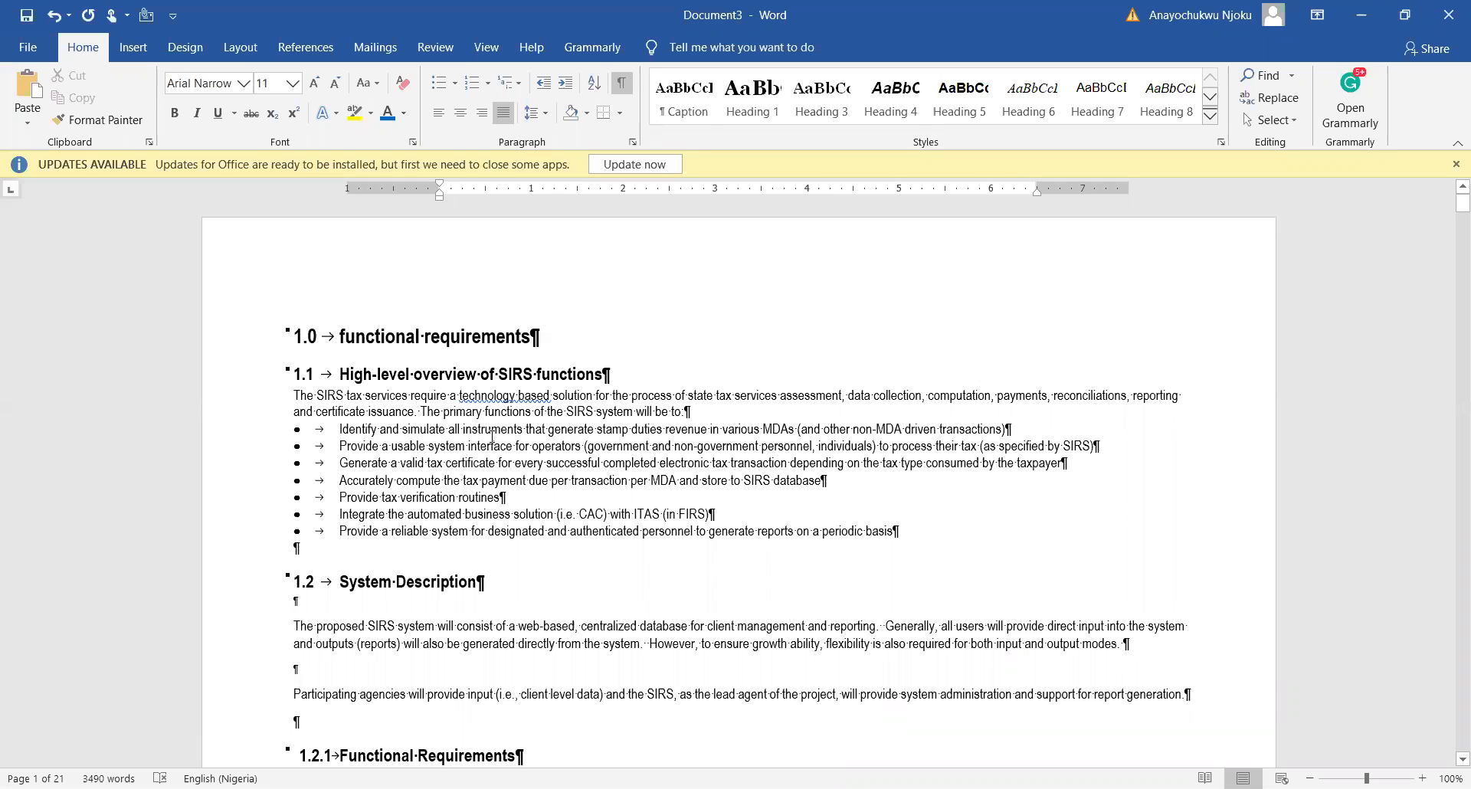
click(297, 336)
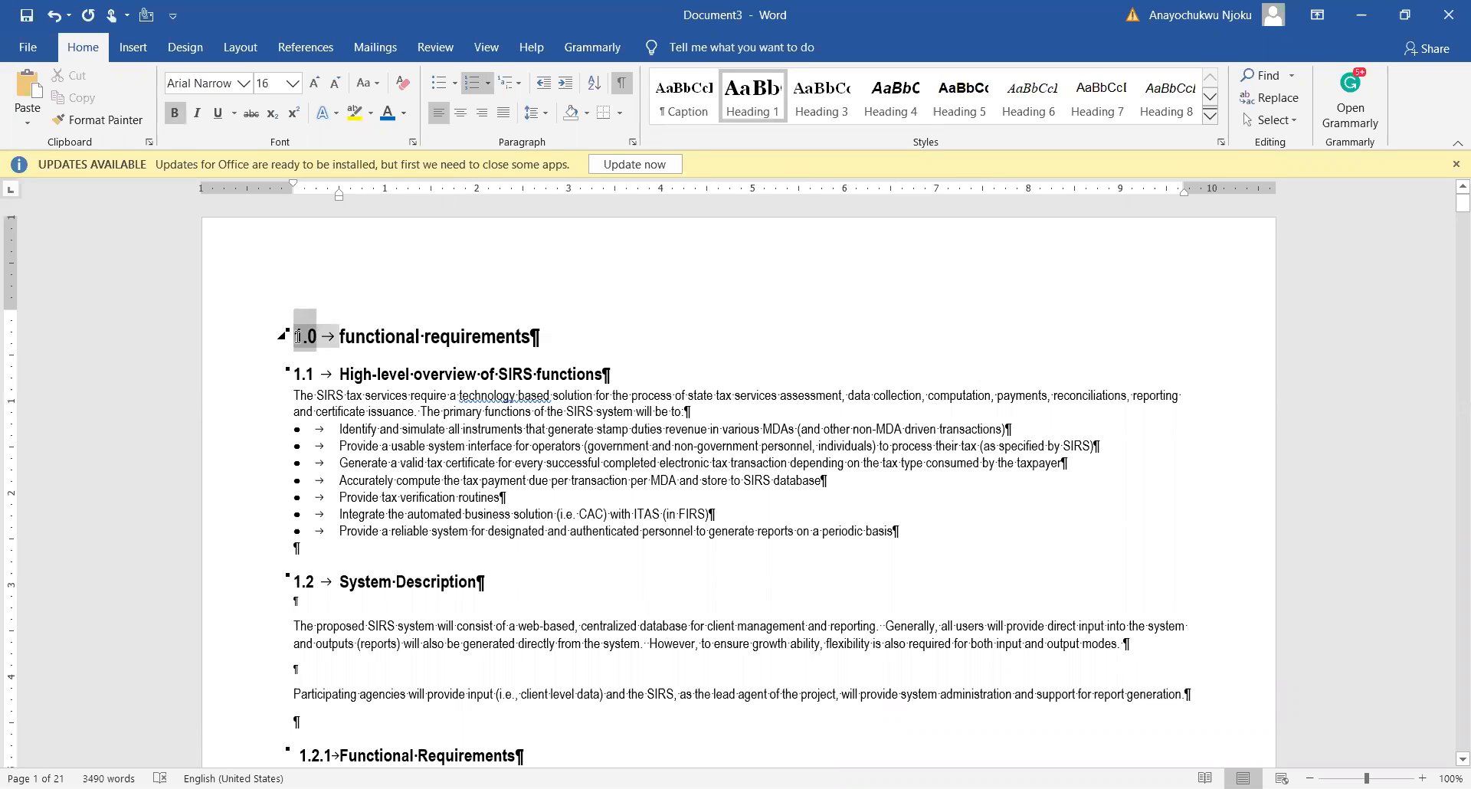
click(299, 375)
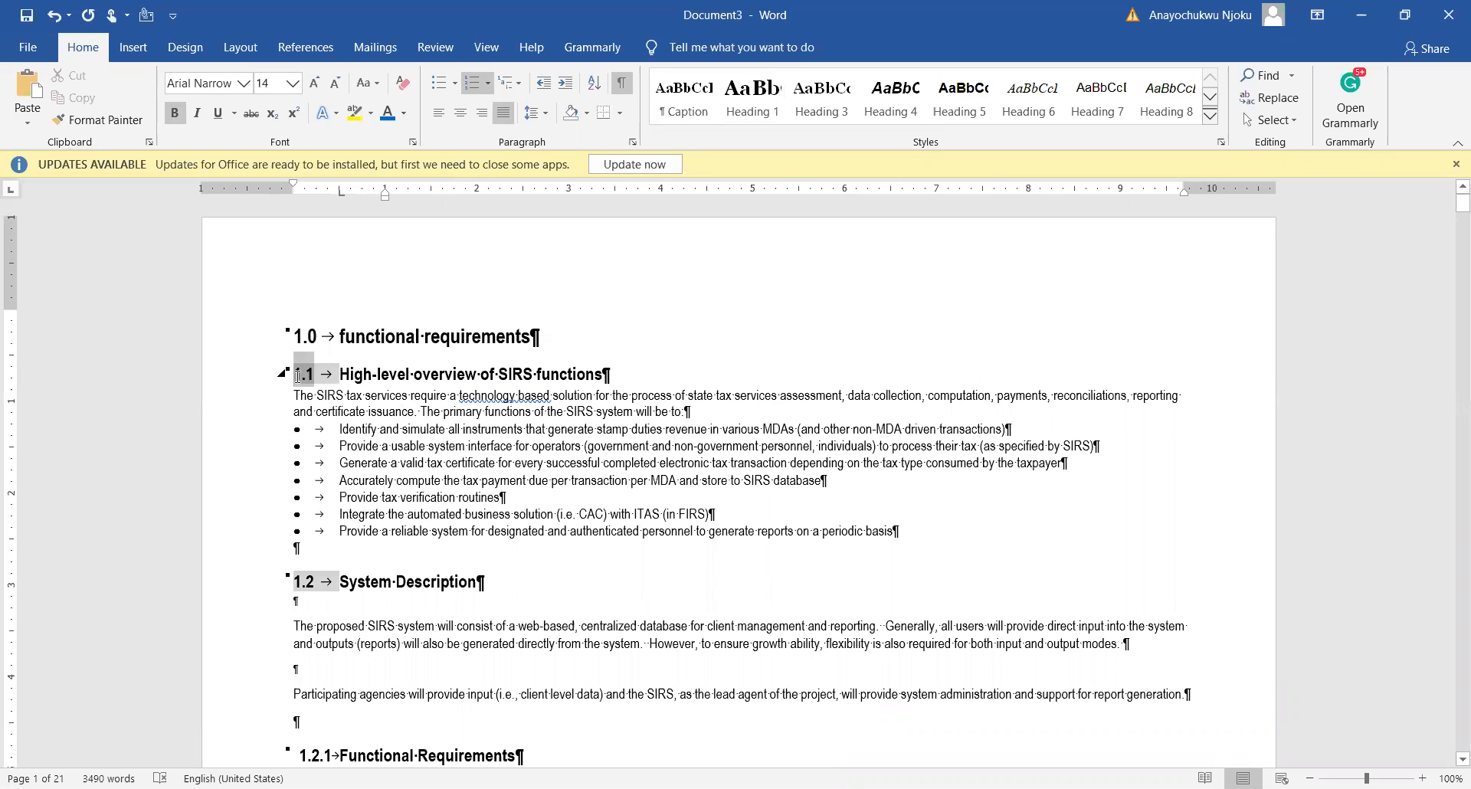
click(566, 87)
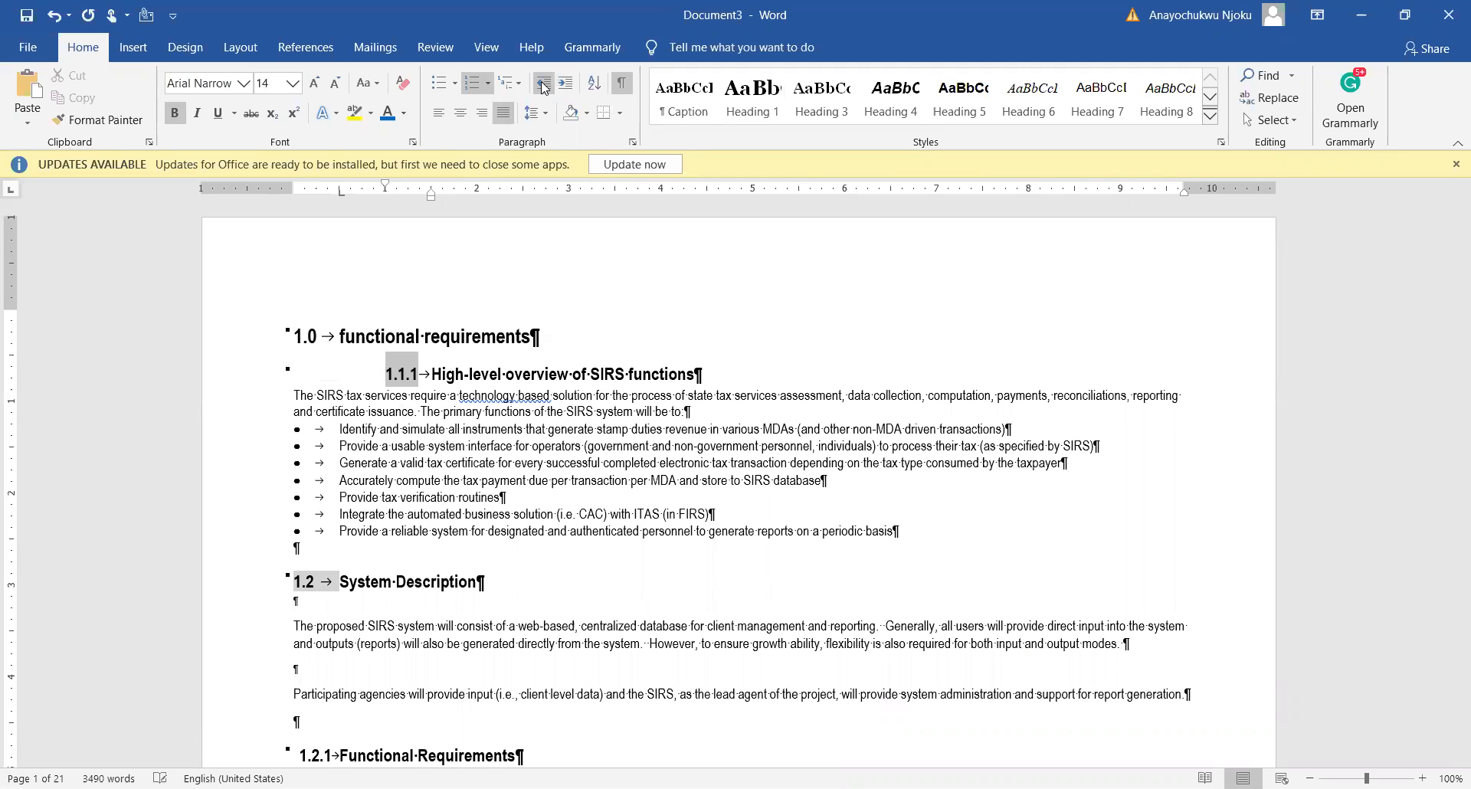
click(543, 84)
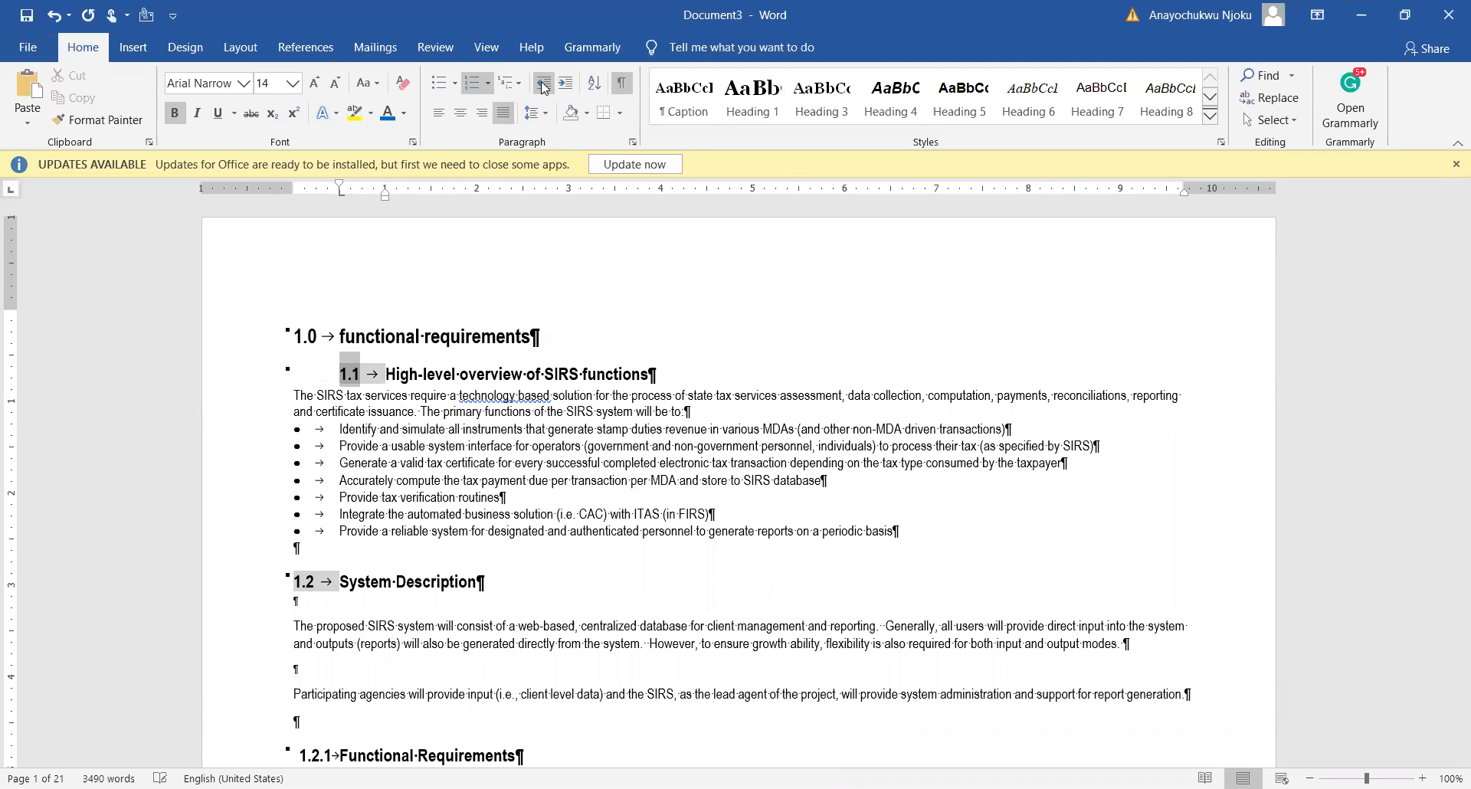
click(298, 581)
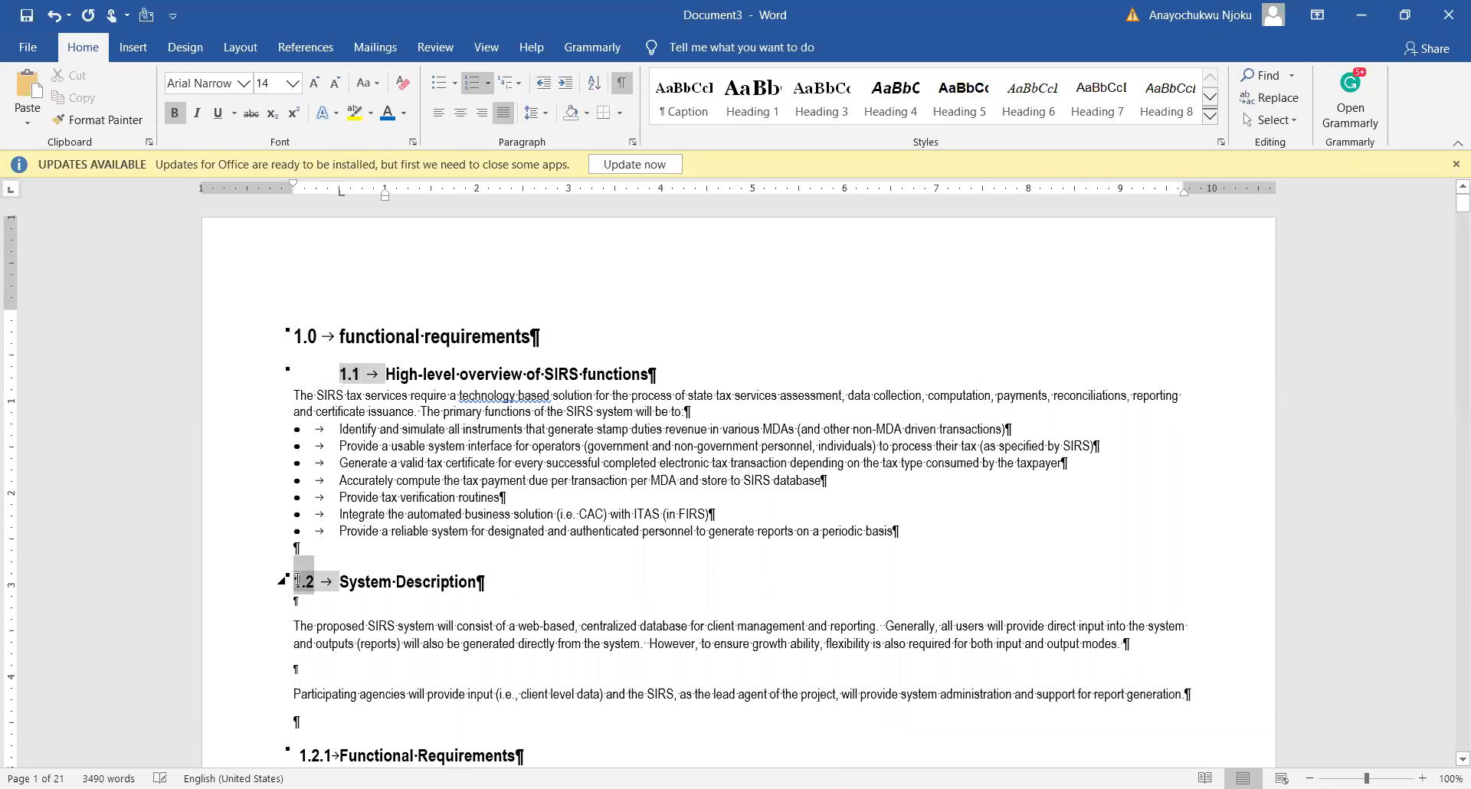
click(566, 84)
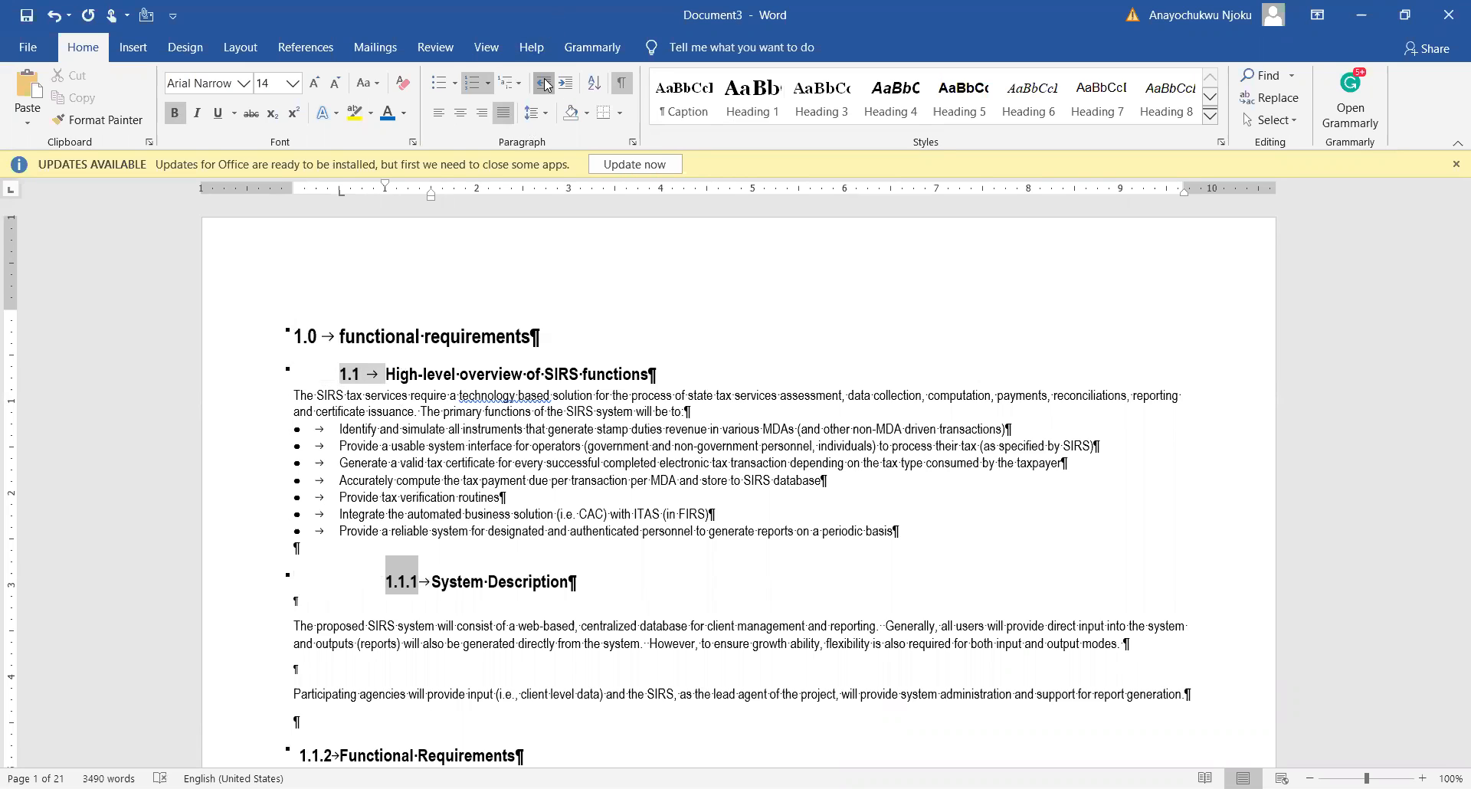
click(543, 84)
Step: Demote 1.2.1 Functional Requirements one level, then restore it to 1.2.1
scroll(527, 423, down, 3)
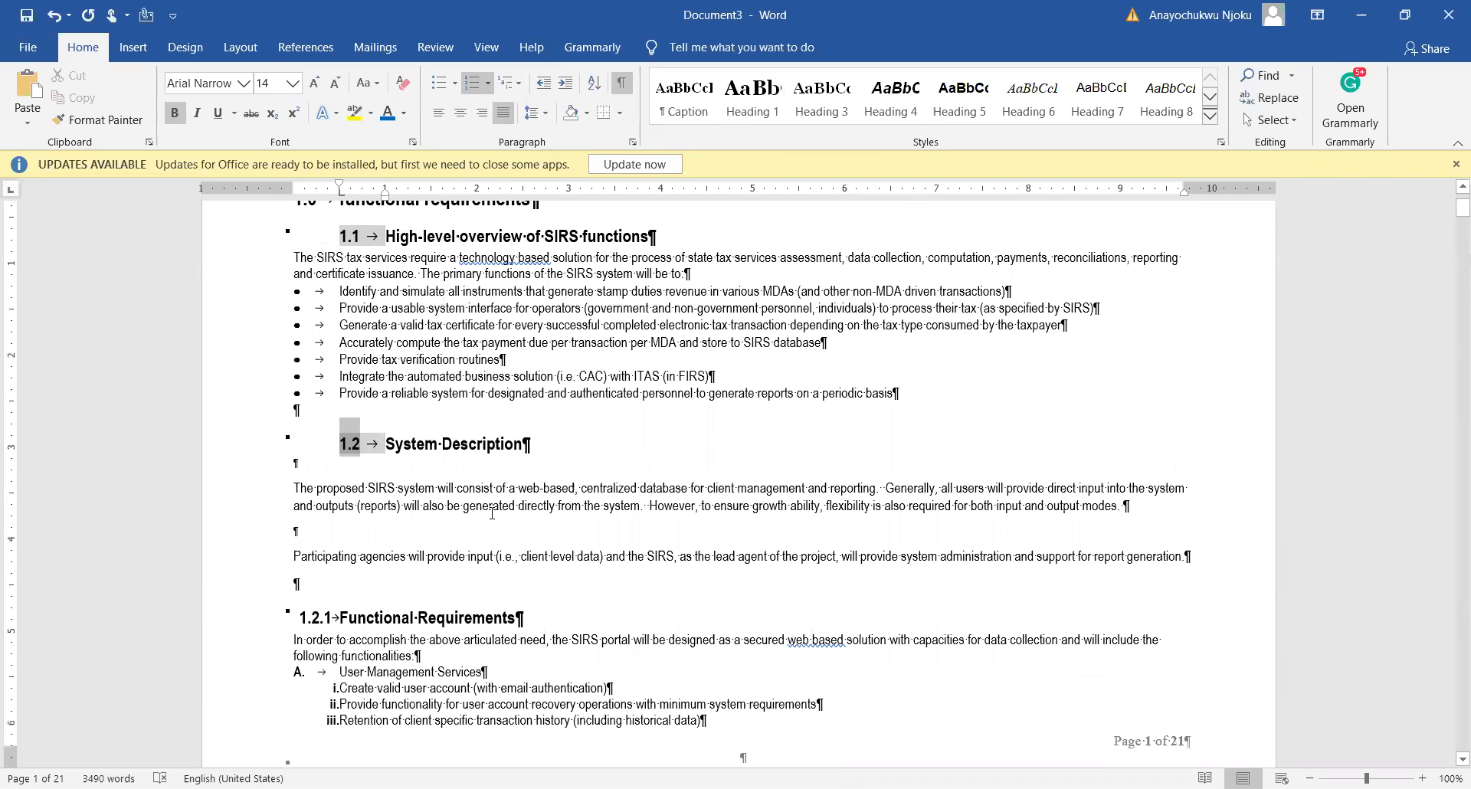
click(511, 488)
click(299, 620)
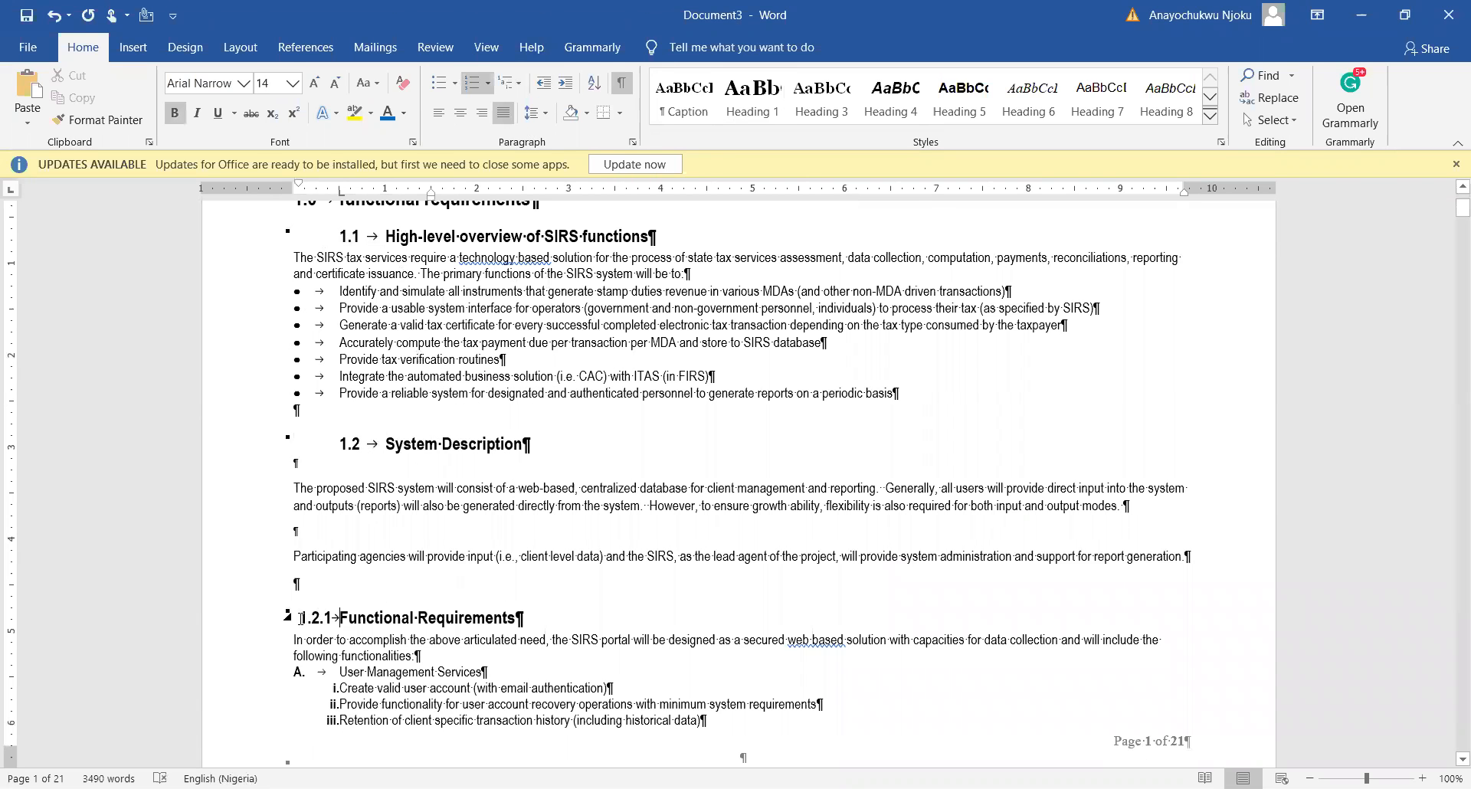
click(302, 617)
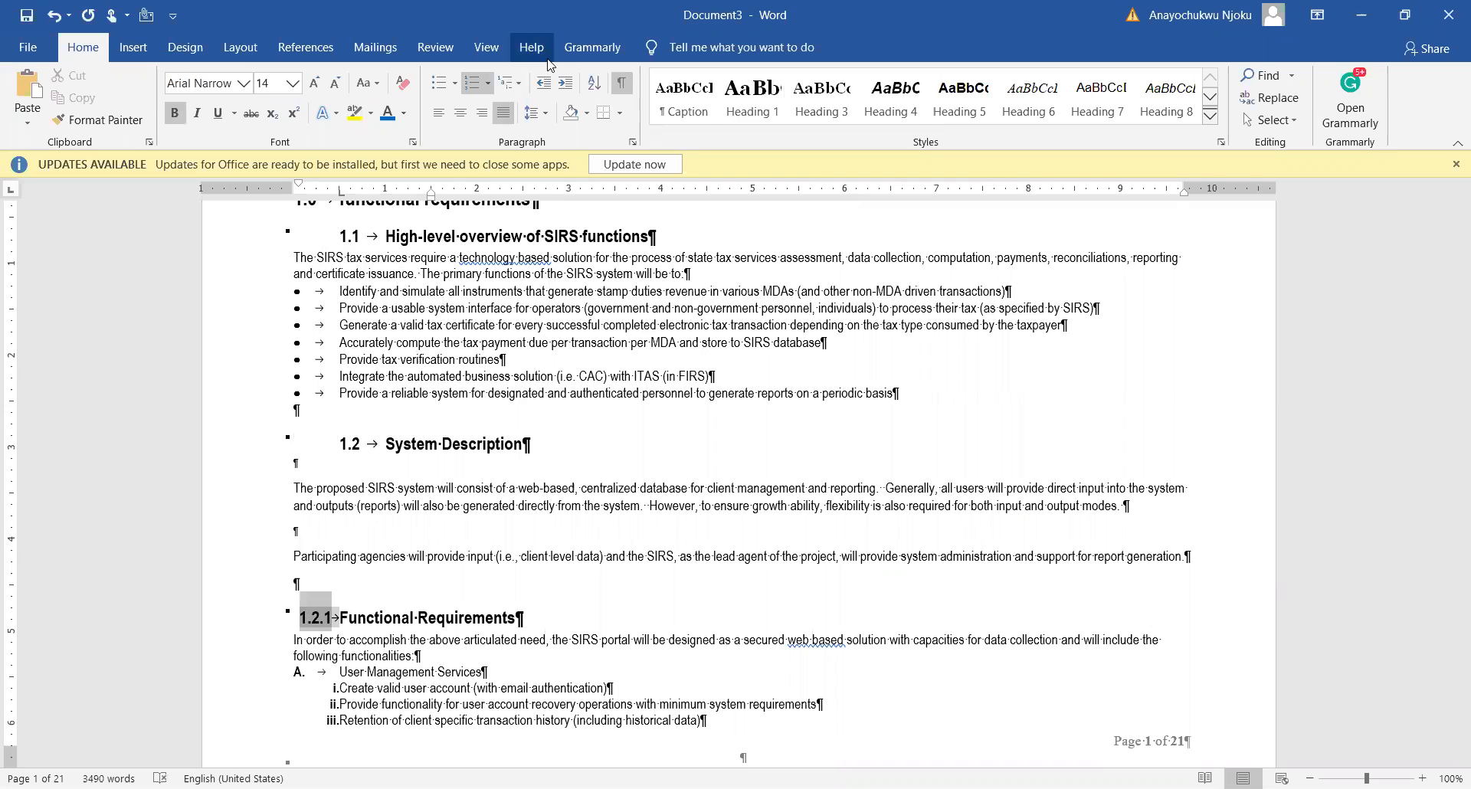
click(567, 84)
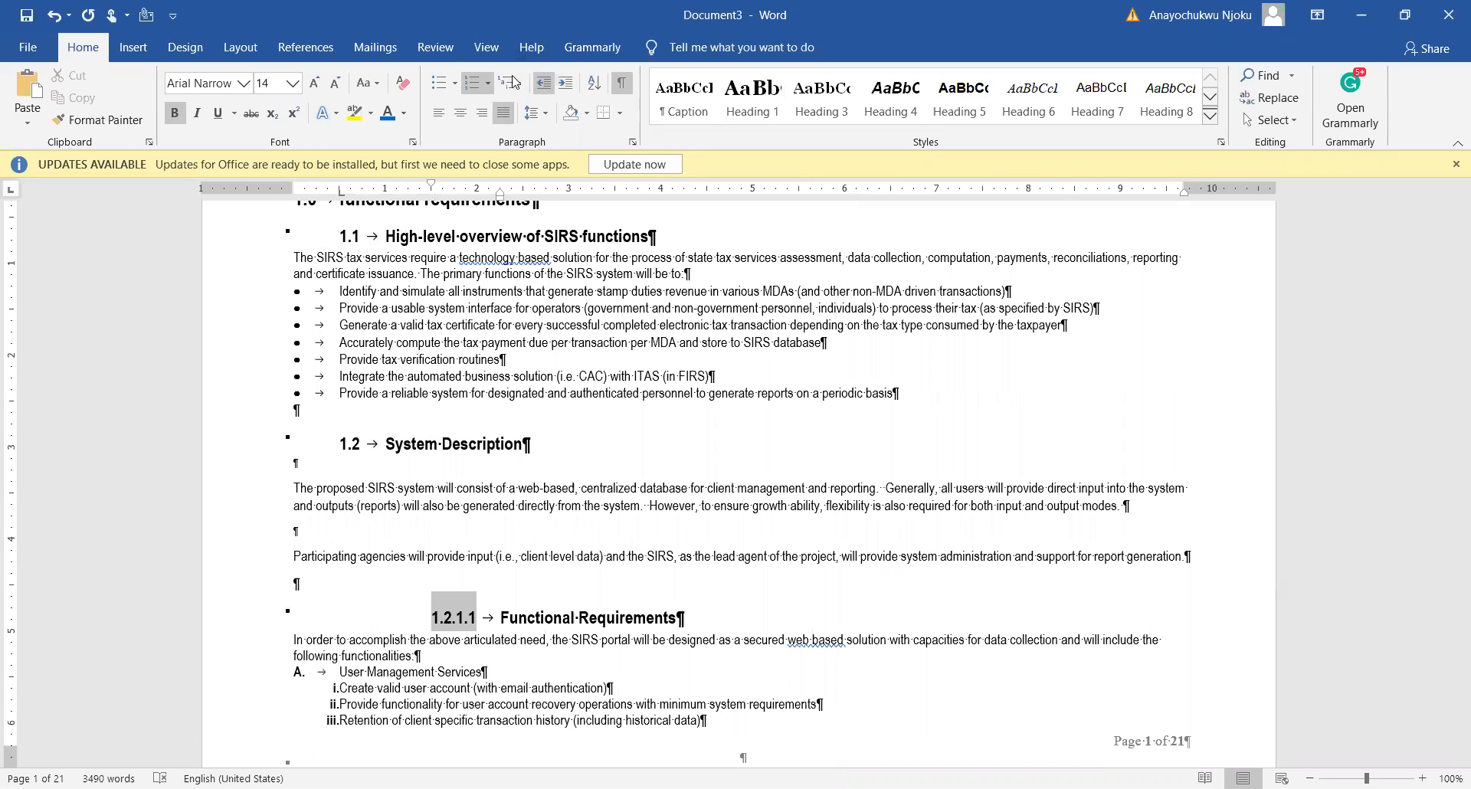
click(542, 84)
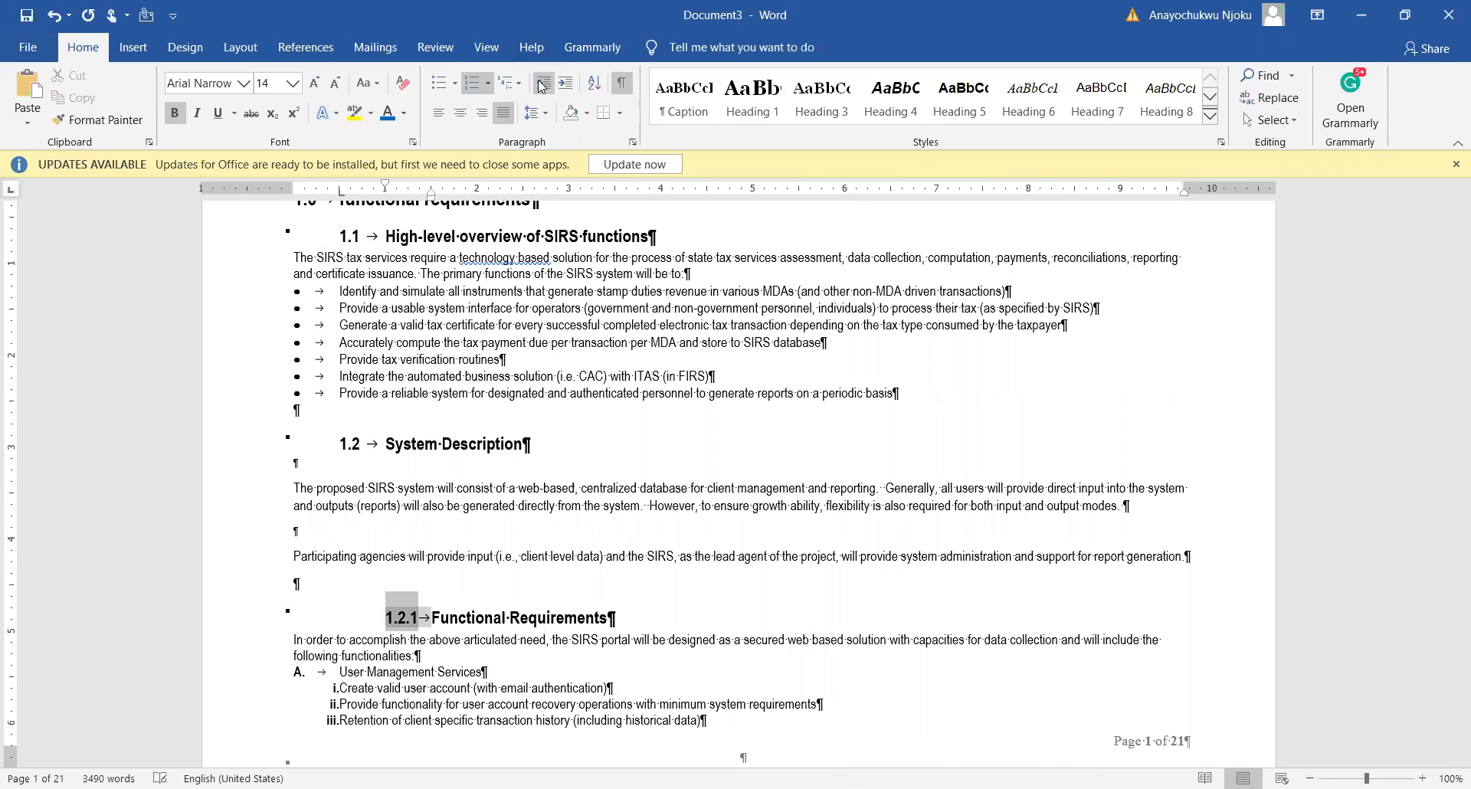
click(517, 589)
scroll(437, 425, up, 3)
scroll(436, 423, down, 1)
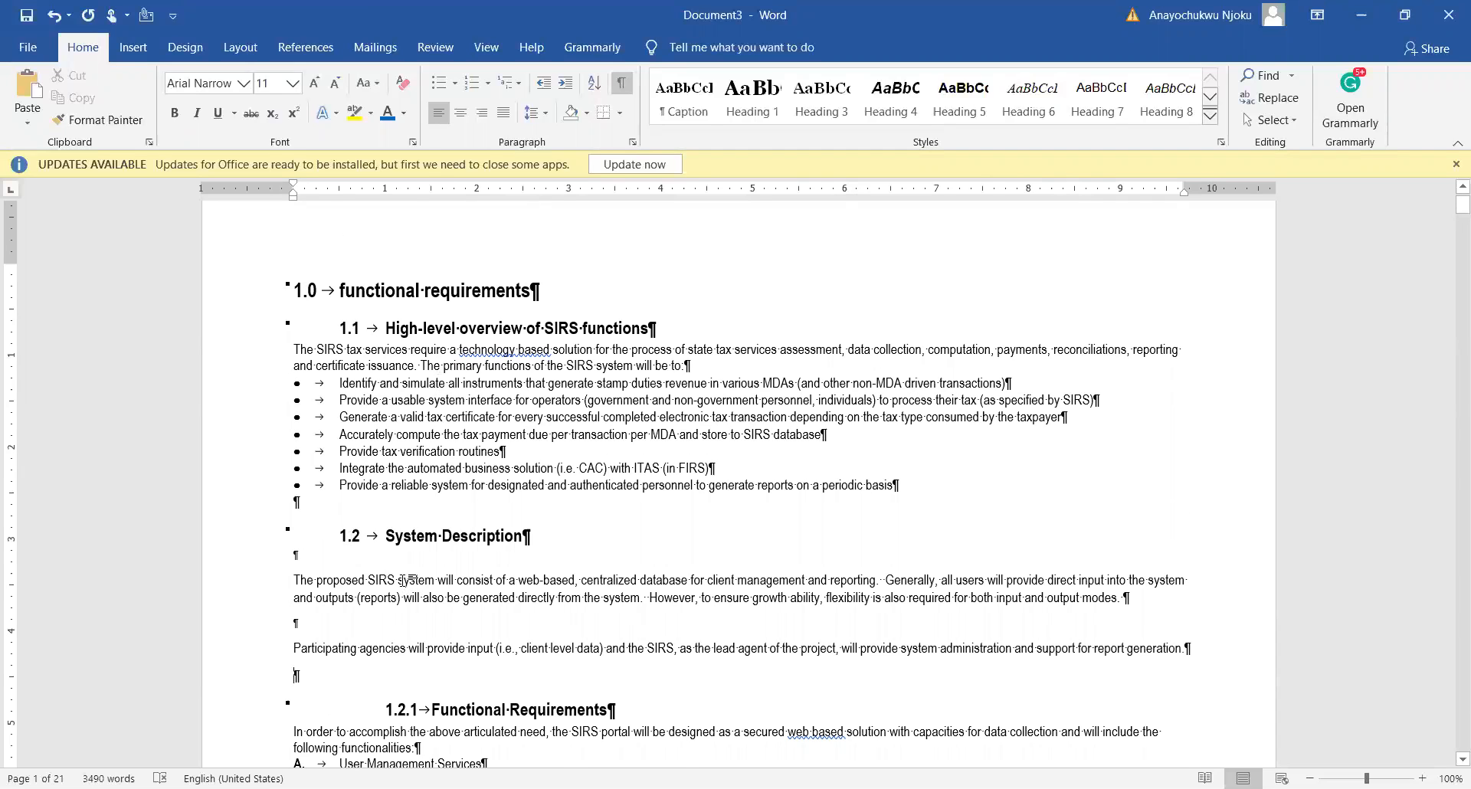
Step: Scroll from page 1 down to page 3, where the requirements table starts at A-001
scroll(404, 590, down, 2)
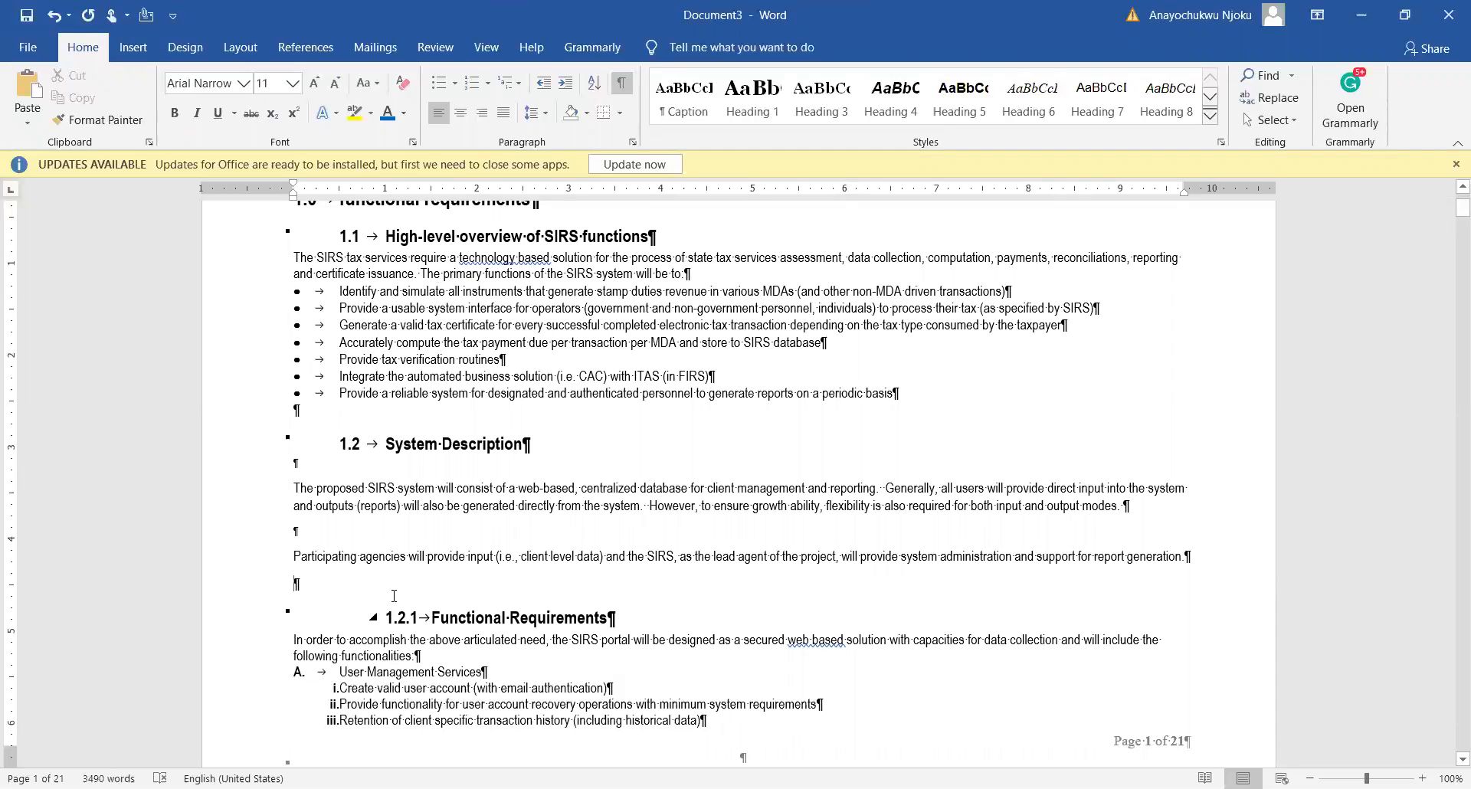
scroll(394, 592, up, 3)
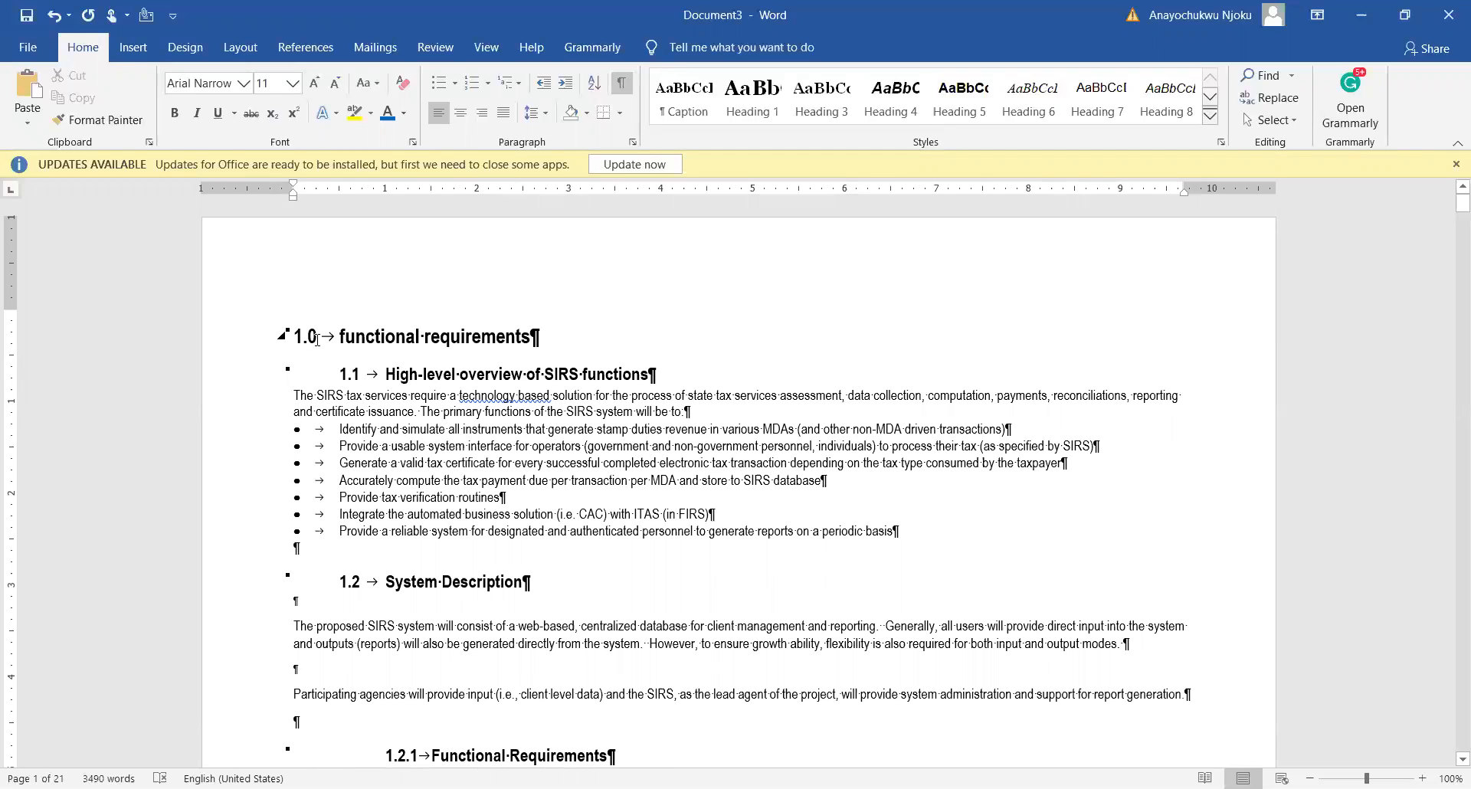
scroll(357, 445, down, 5)
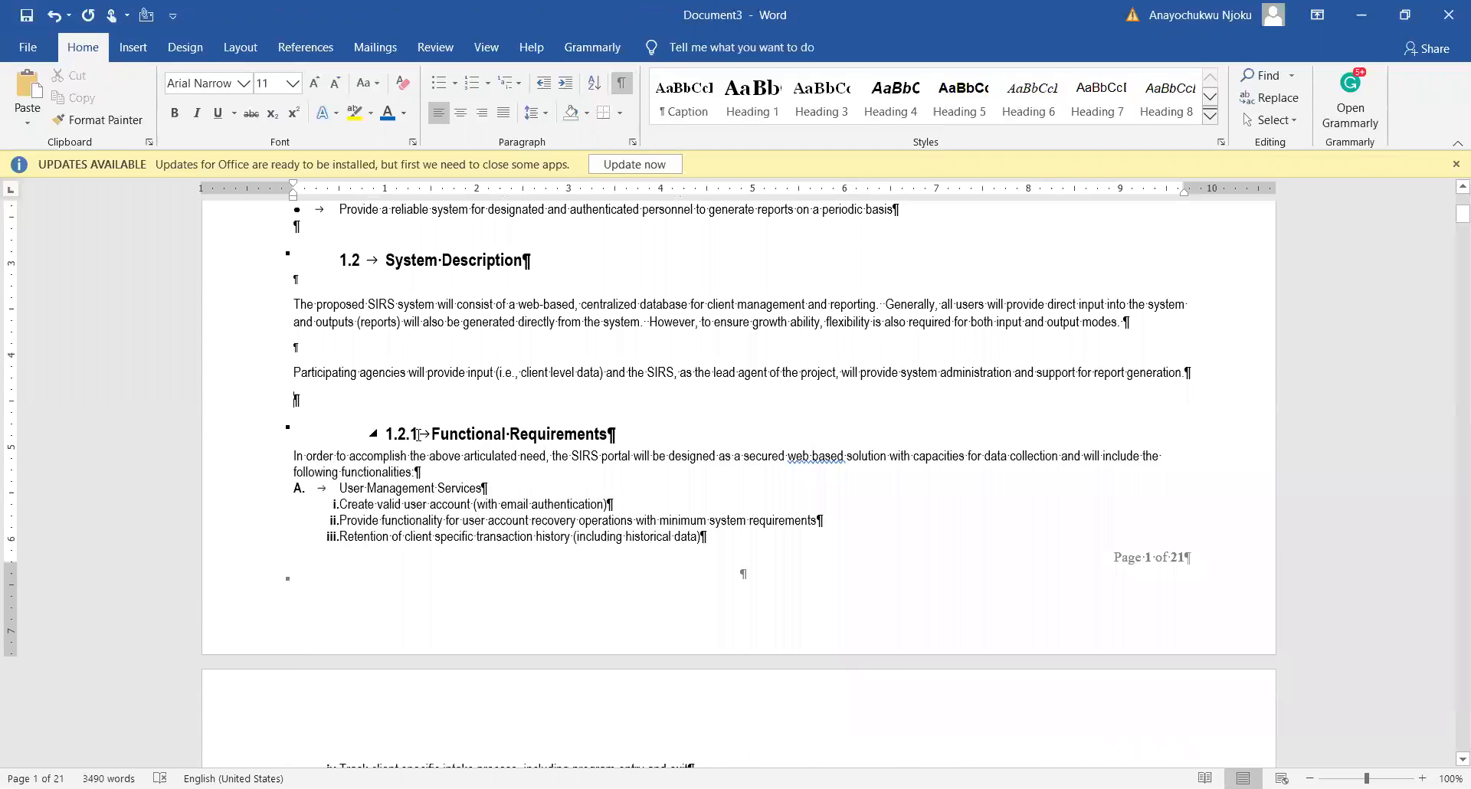
scroll(408, 438, down, 3)
scroll(411, 439, down, 13)
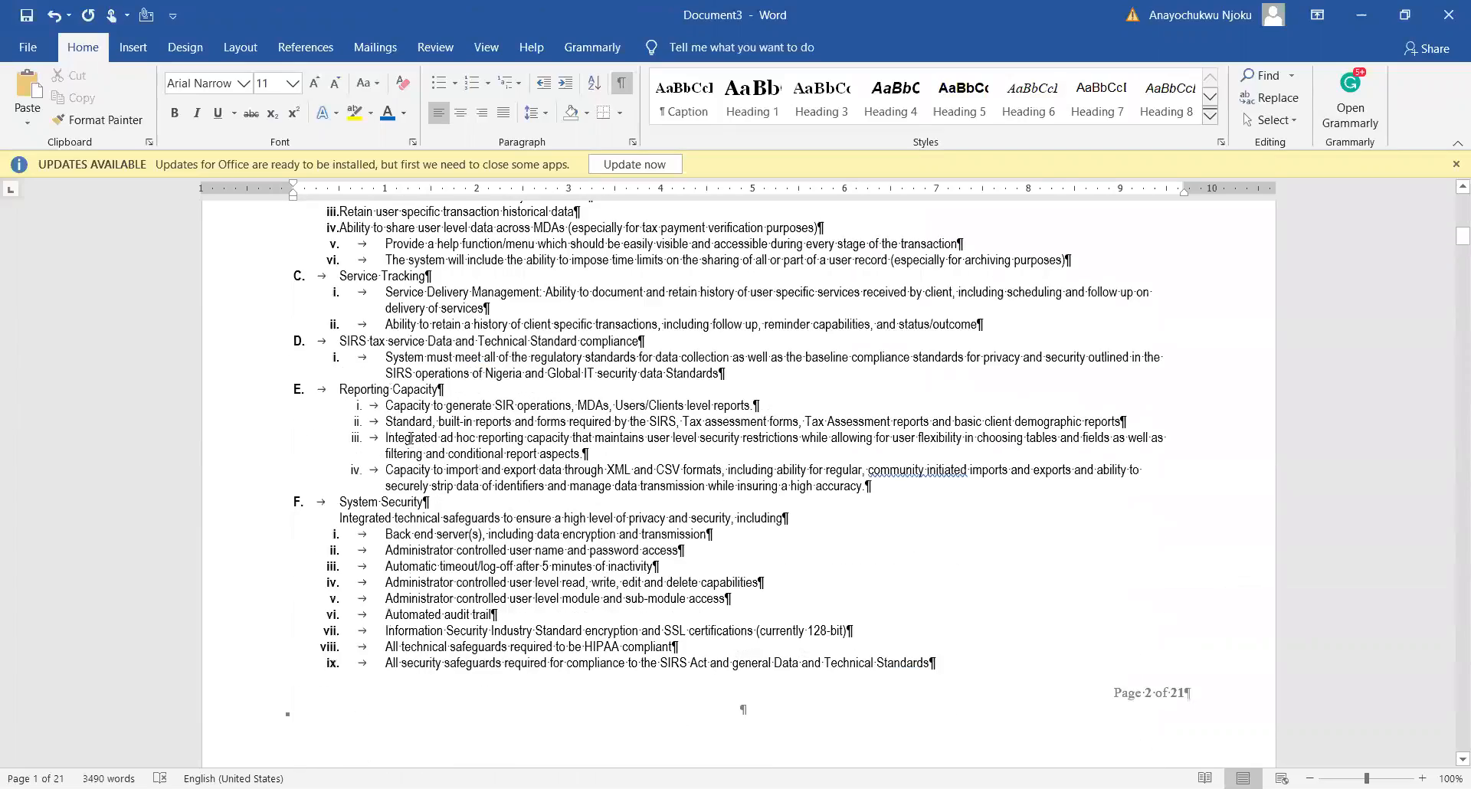
scroll(410, 439, down, 3)
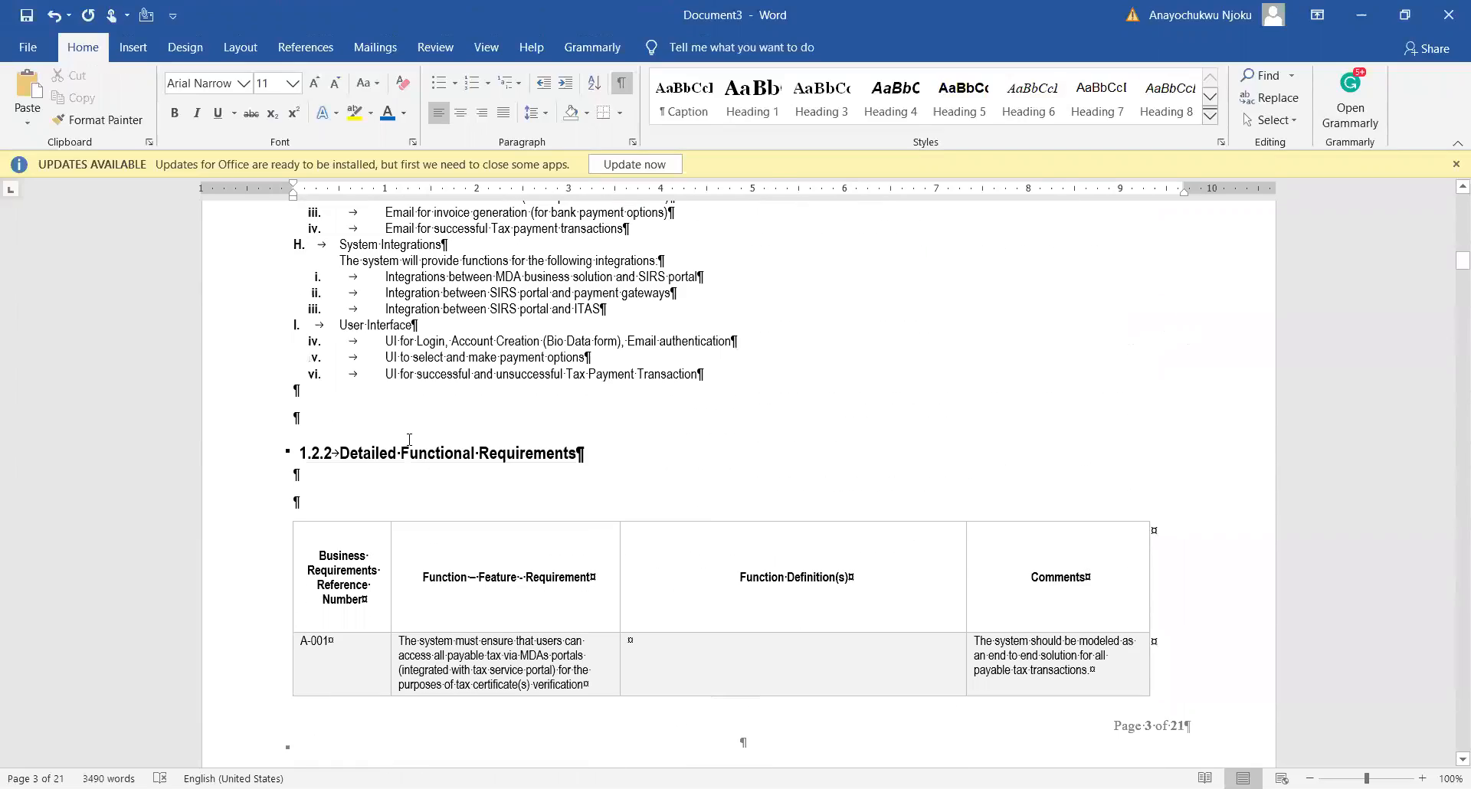
scroll(410, 440, up, 15)
scroll(411, 414, up, 9)
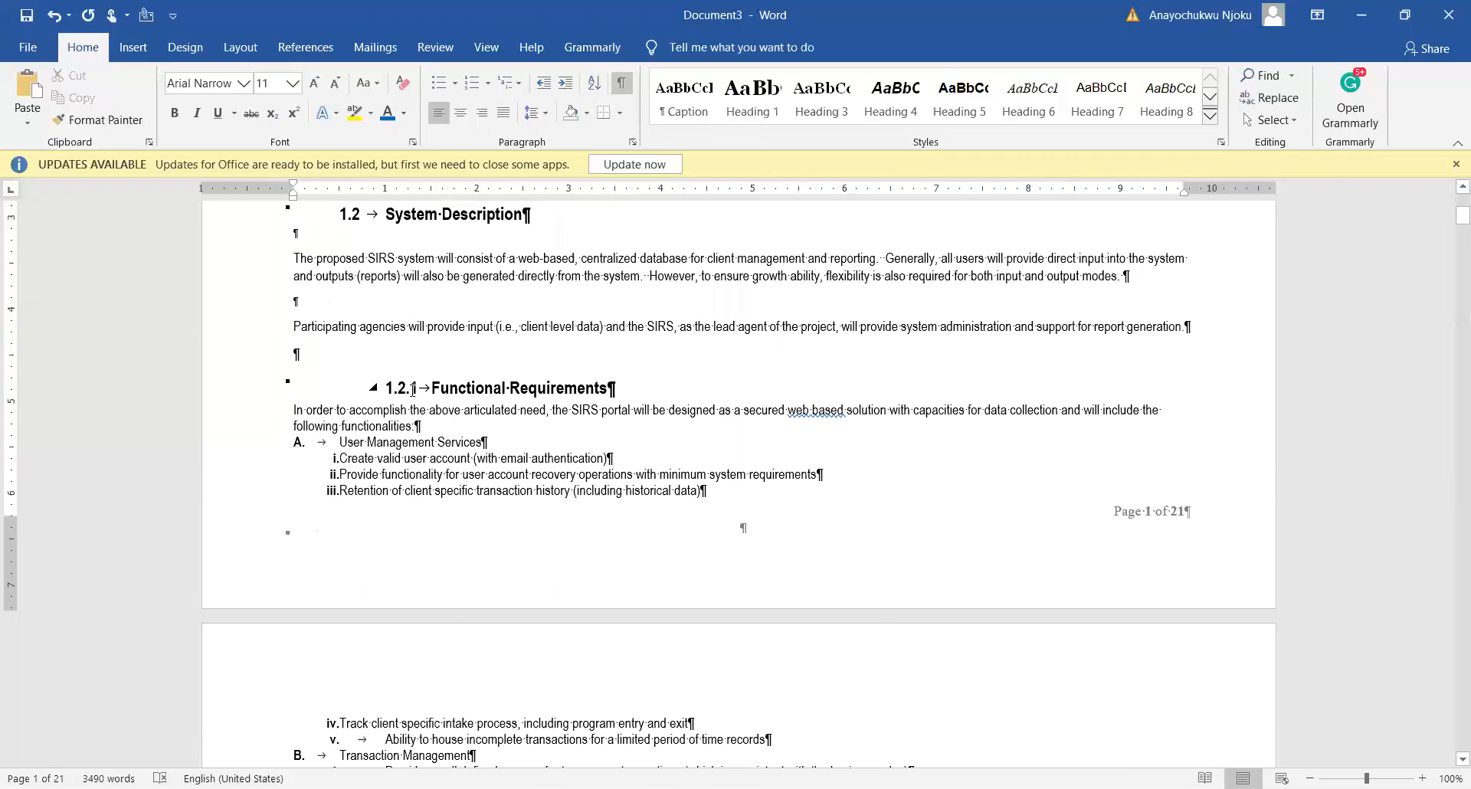
scroll(399, 430, down, 15)
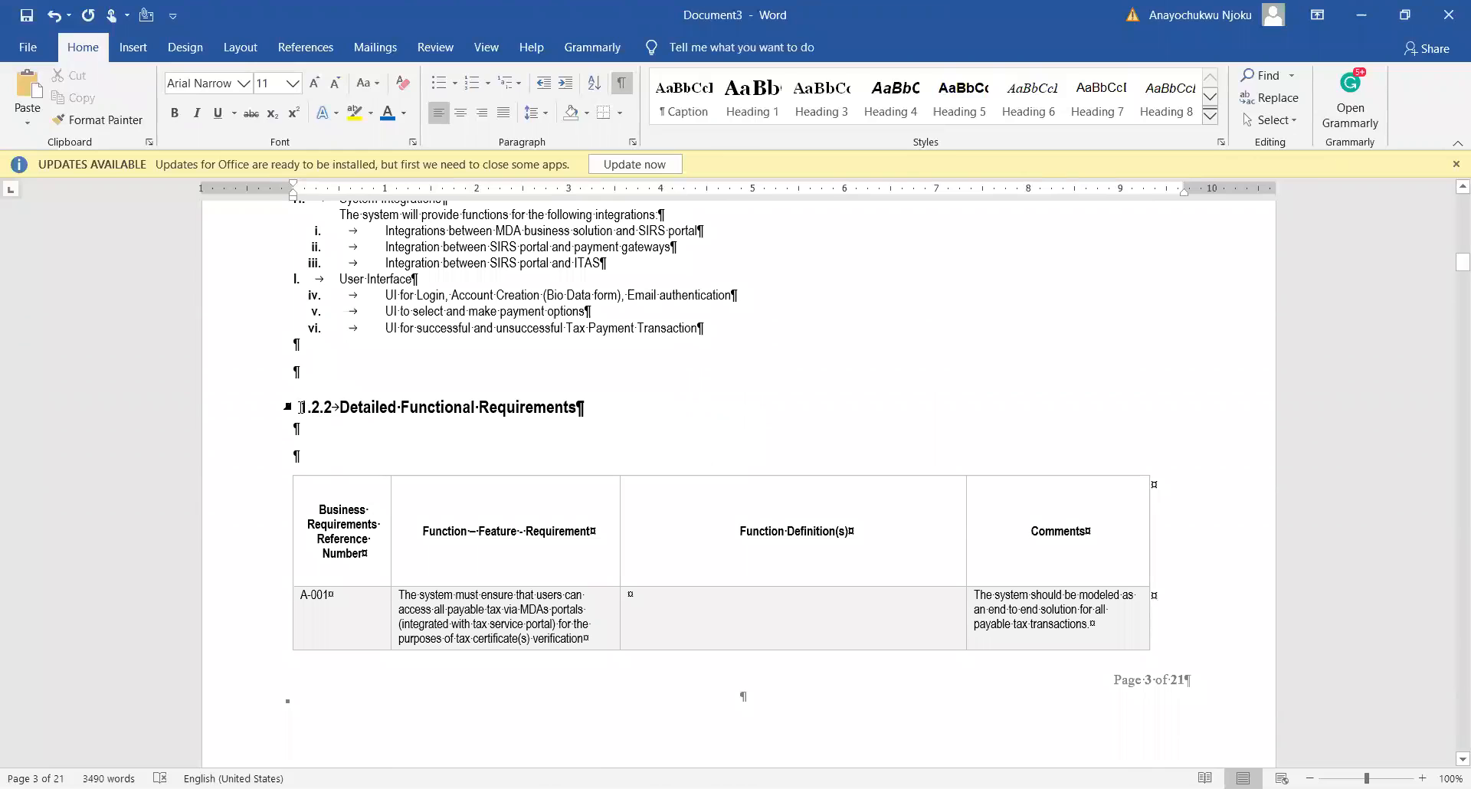
Step: Move the Detailed Functional Requirements heading back out from 1.2.1.1 to 1.2.2, then review the surrounding headings
click(301, 407)
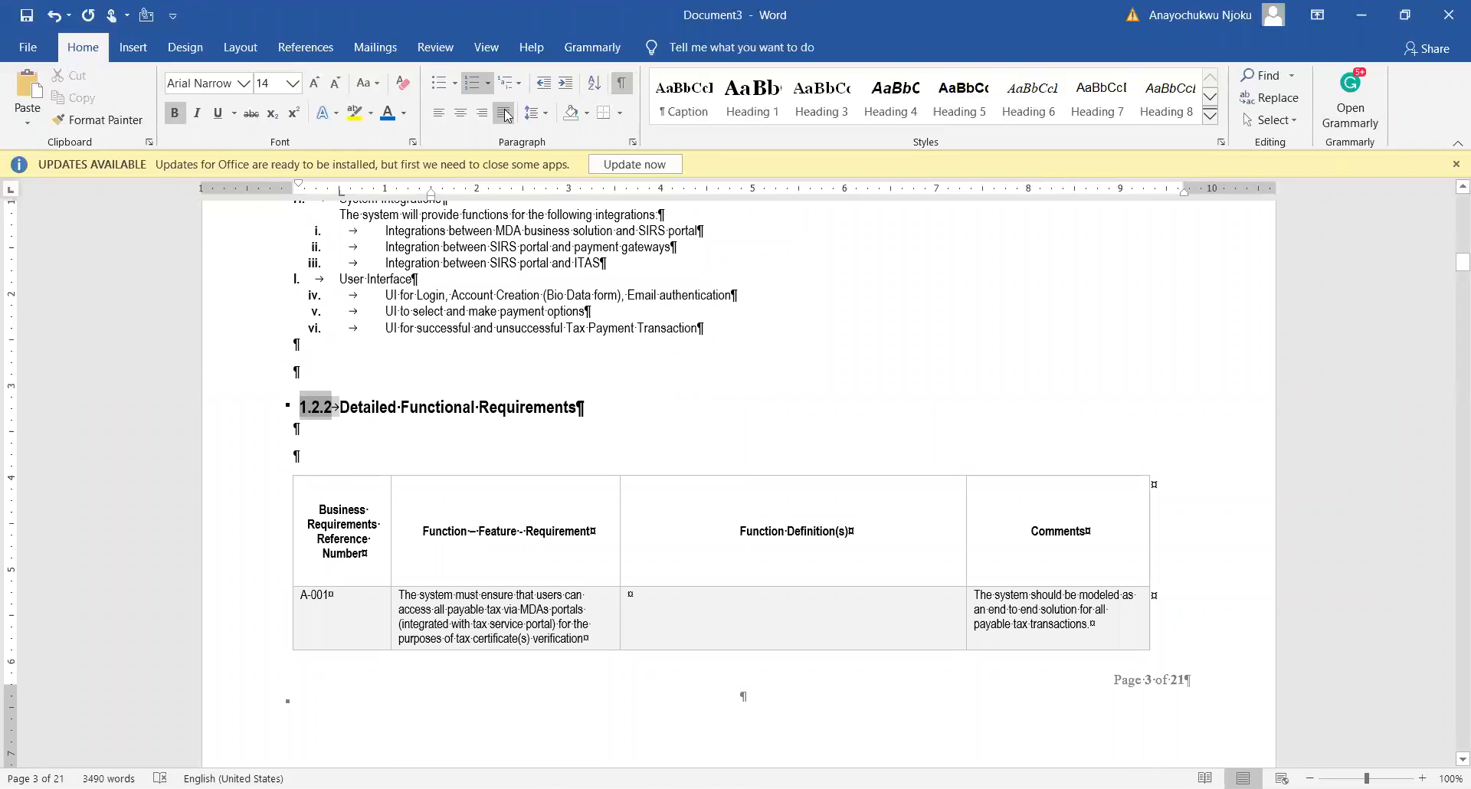
click(565, 83)
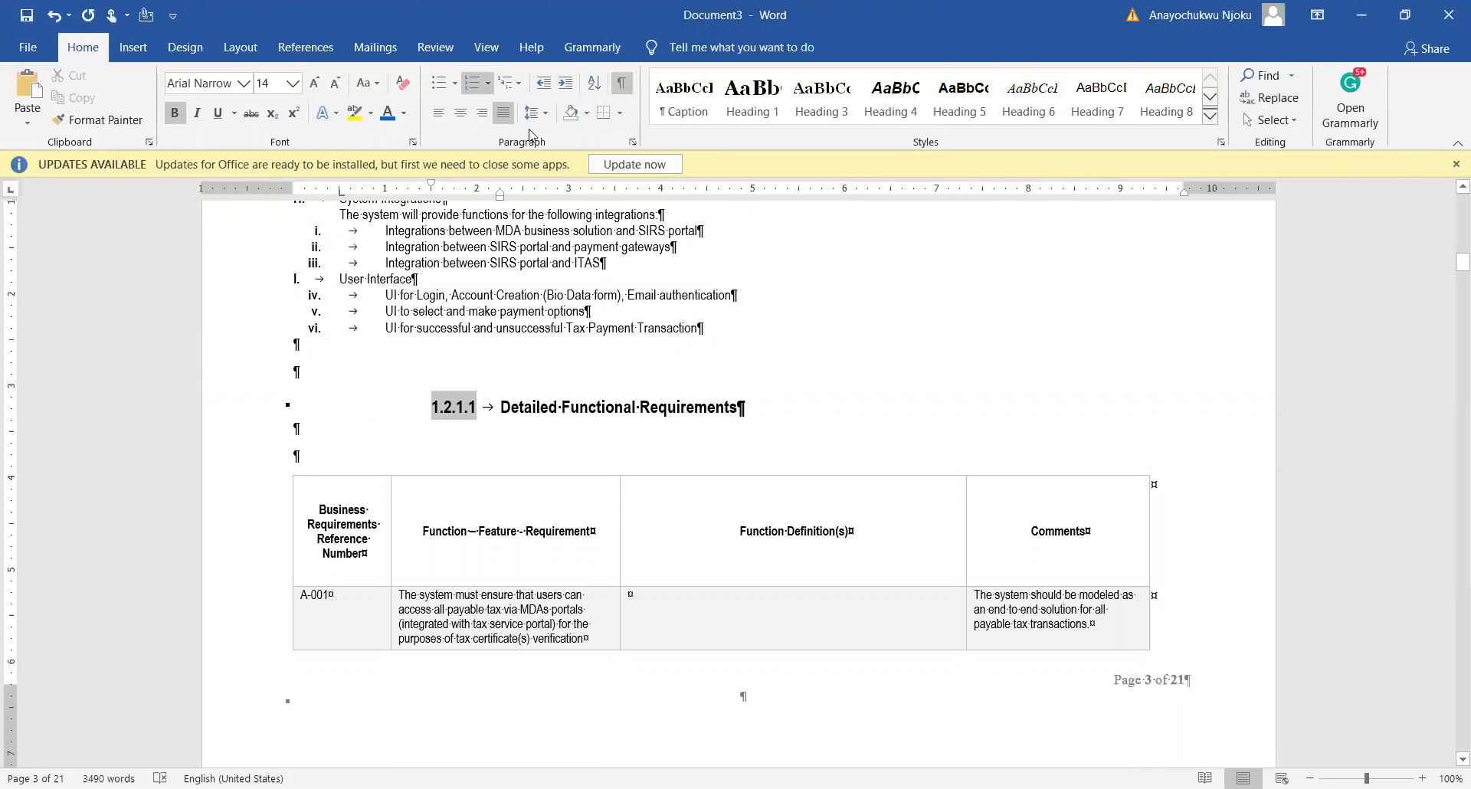
click(544, 83)
scroll(459, 307, up, 5)
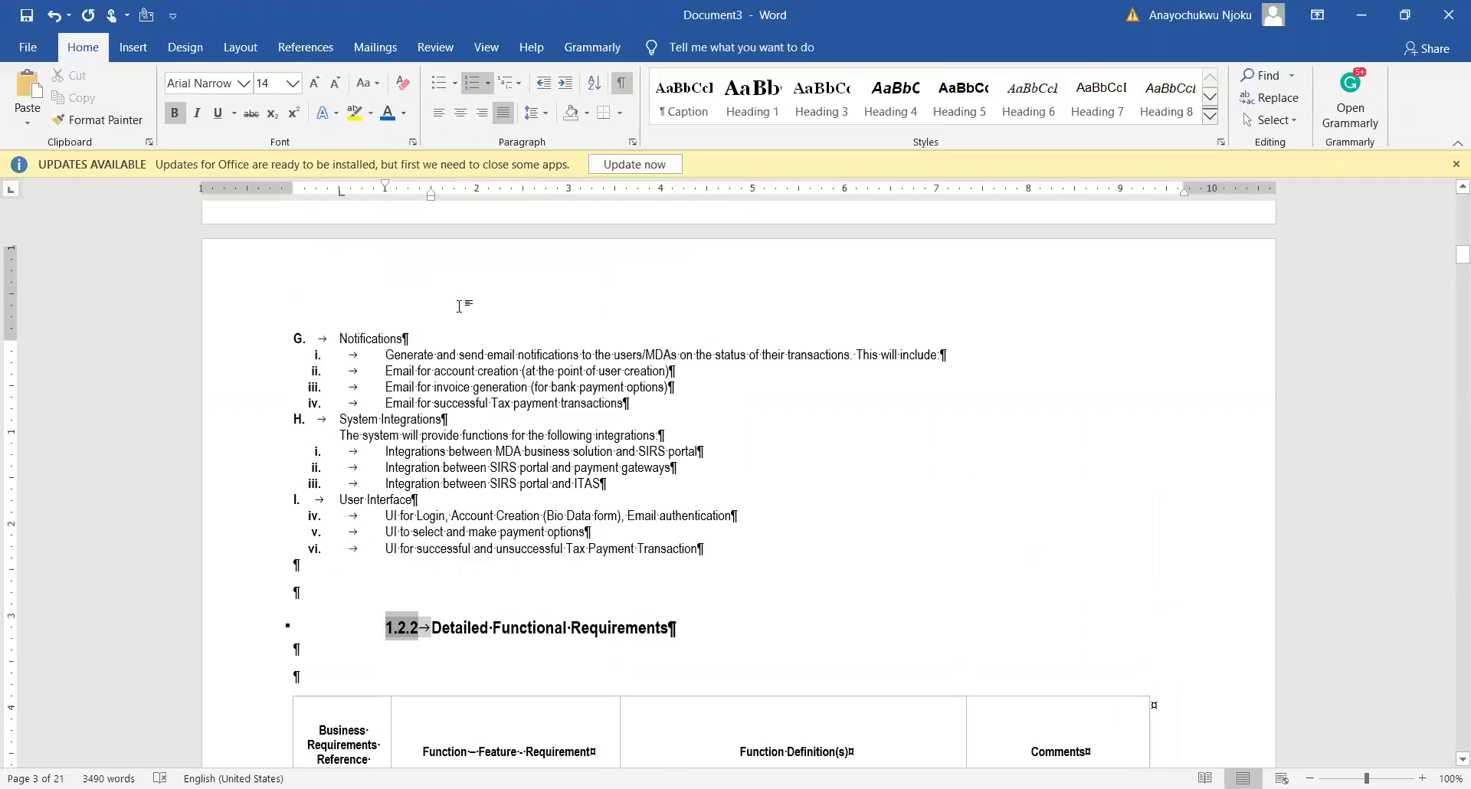
scroll(459, 307, up, 15)
scroll(460, 306, up, 7)
scroll(460, 310, down, 16)
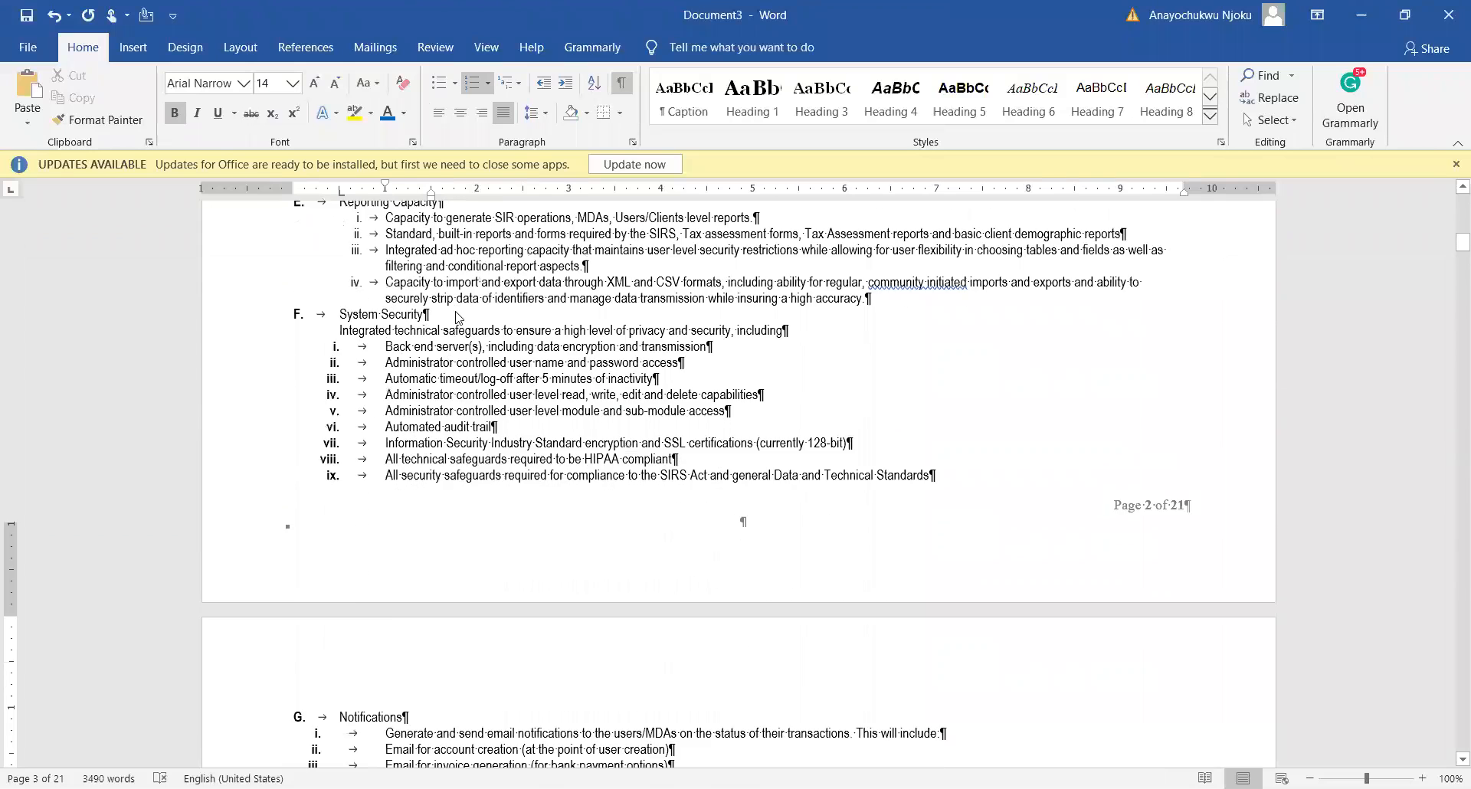
scroll(458, 318, down, 12)
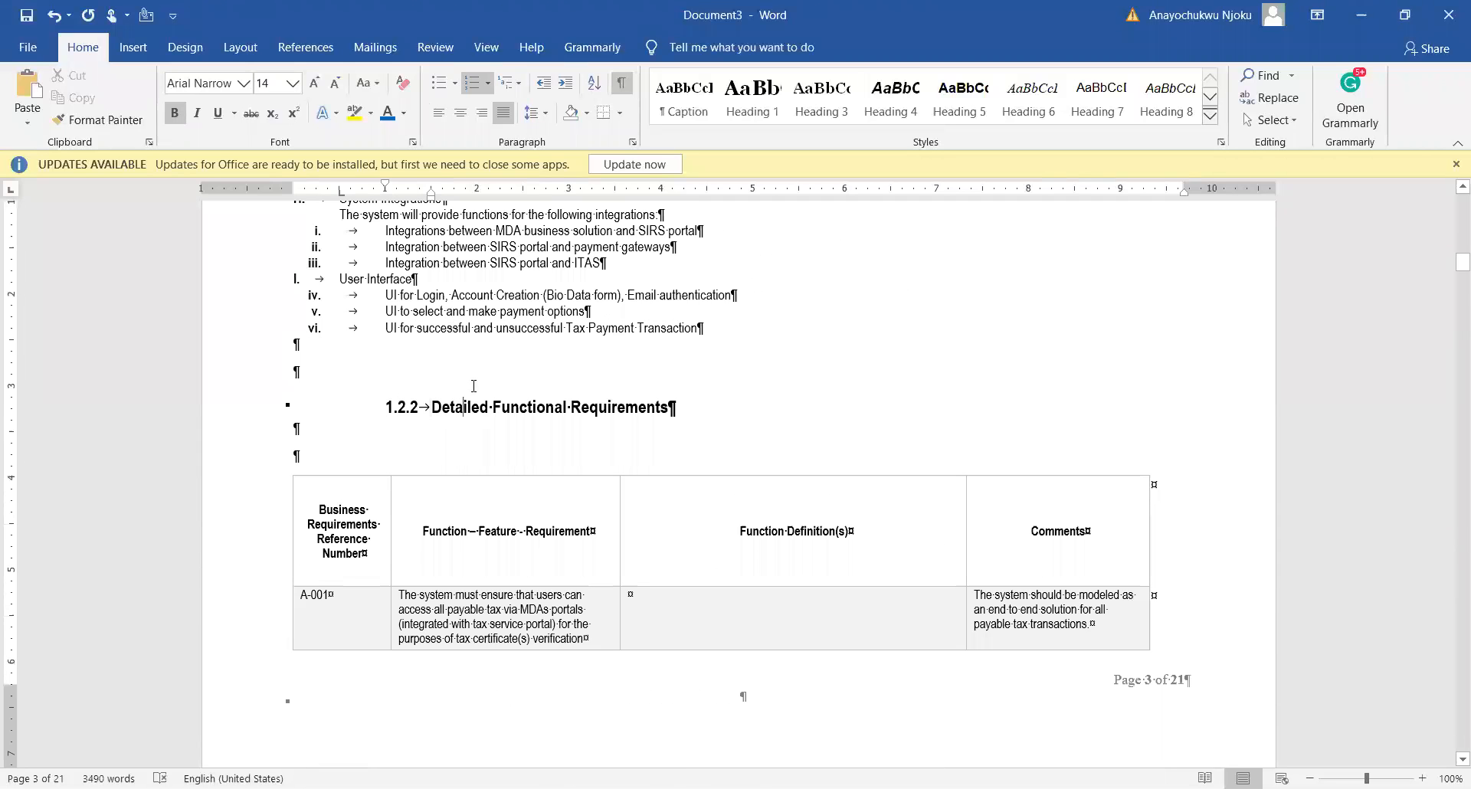
scroll(474, 385, down, 15)
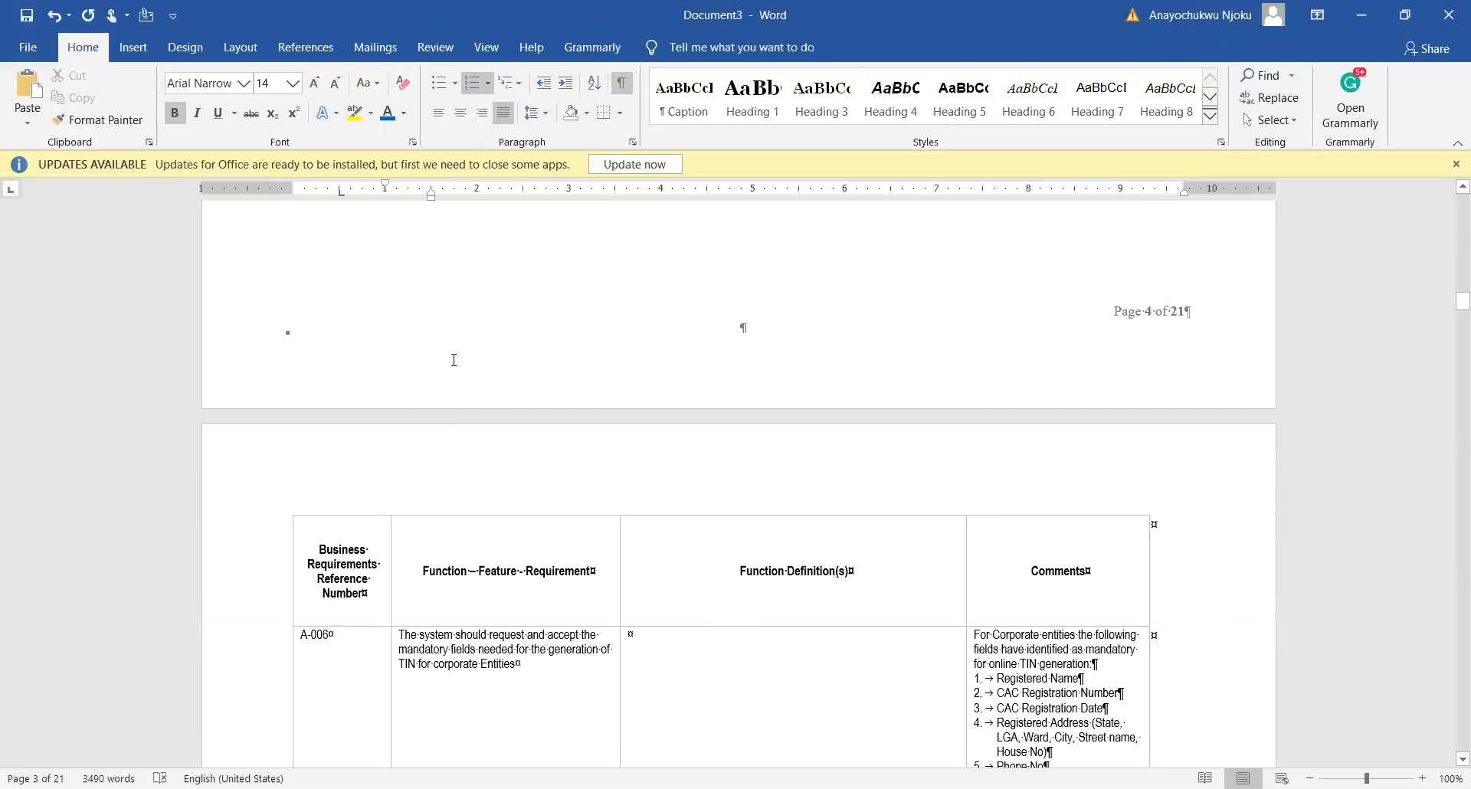
Step: Scroll down to page 21 and check the formatting of the 3.2.2 User Operational Impacts heading
scroll(453, 360, down, 15)
scroll(449, 359, down, 15)
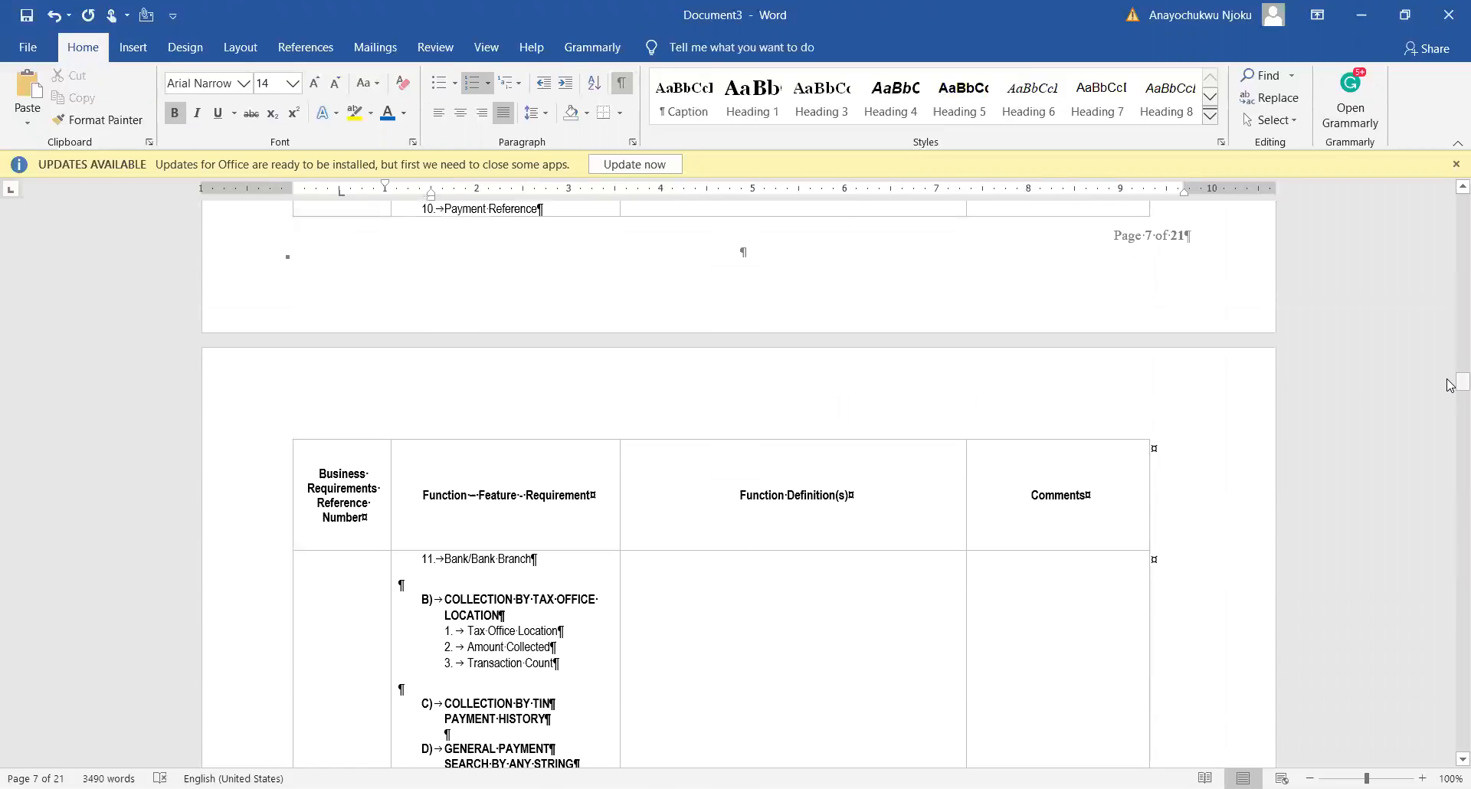
drag(1450, 385, 1450, 734)
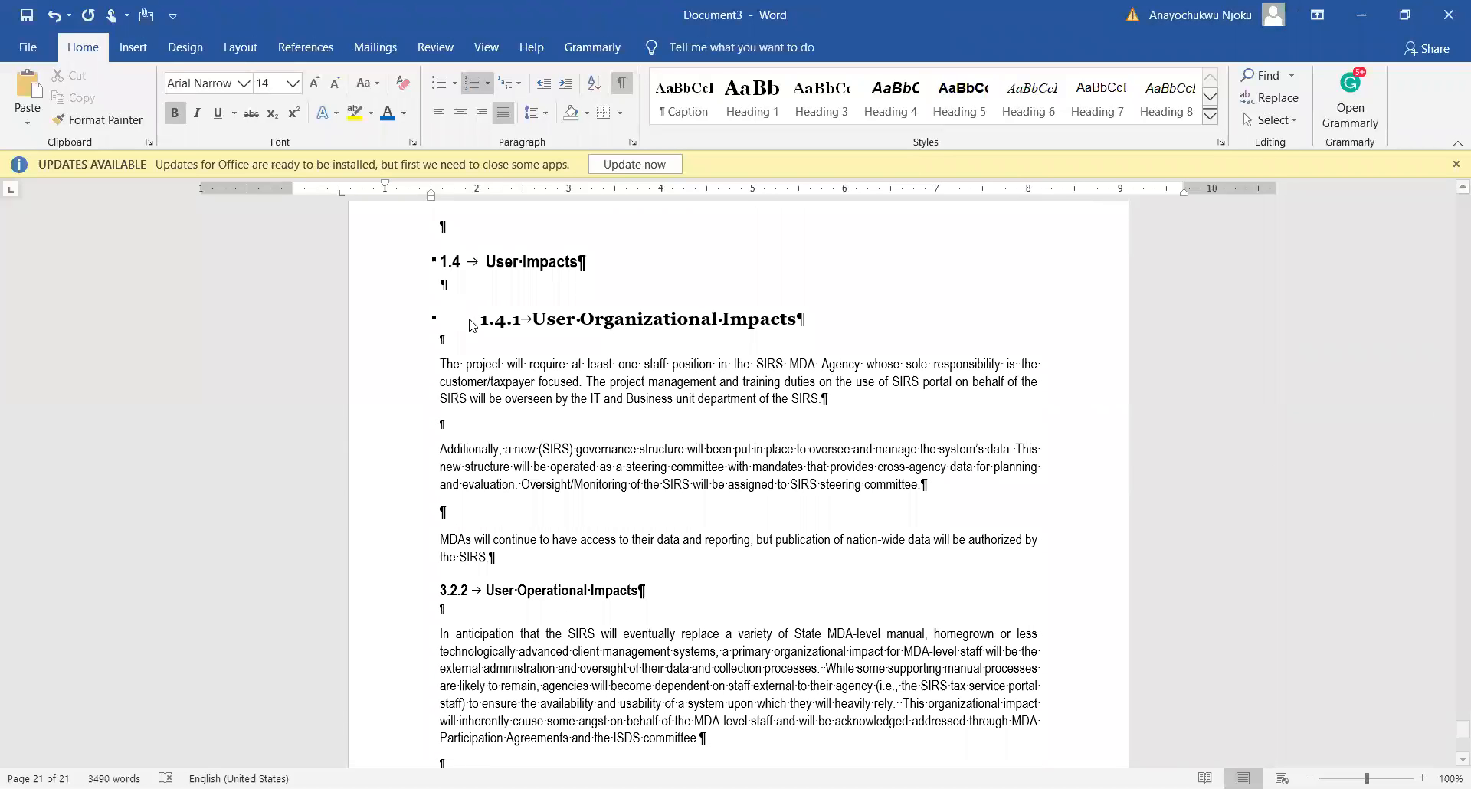
click(445, 591)
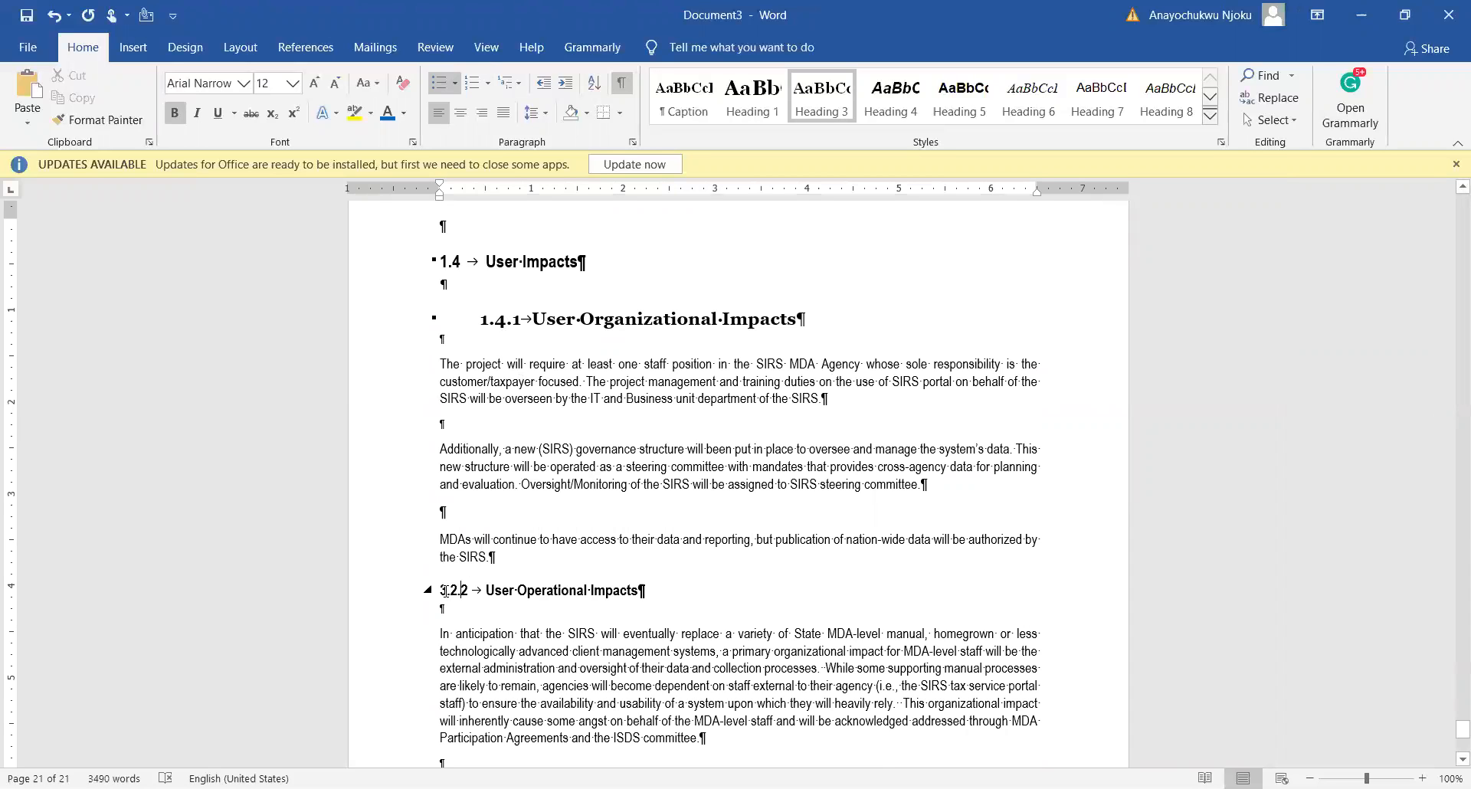
scroll(503, 573, down, 4)
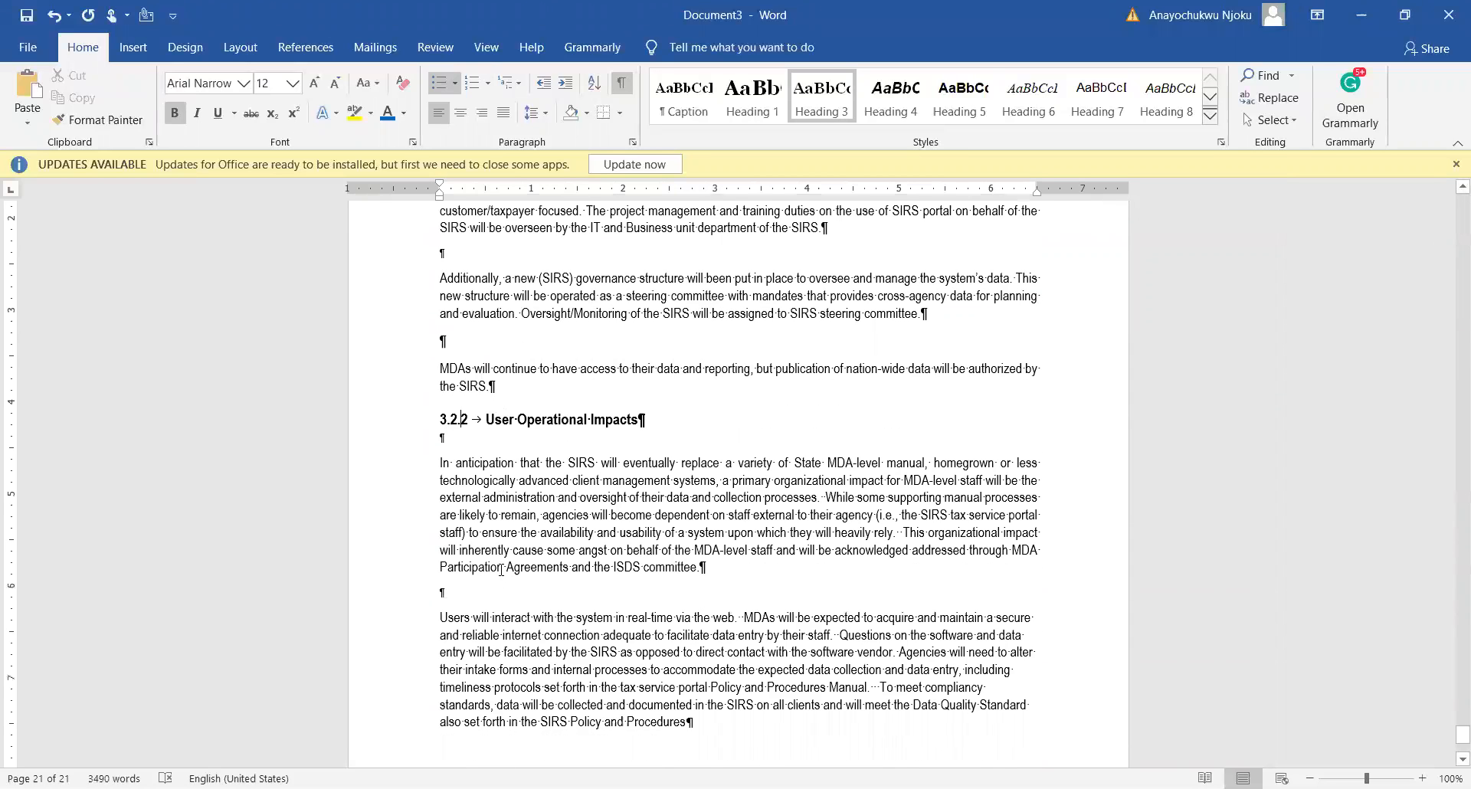
scroll(499, 561, up, 4)
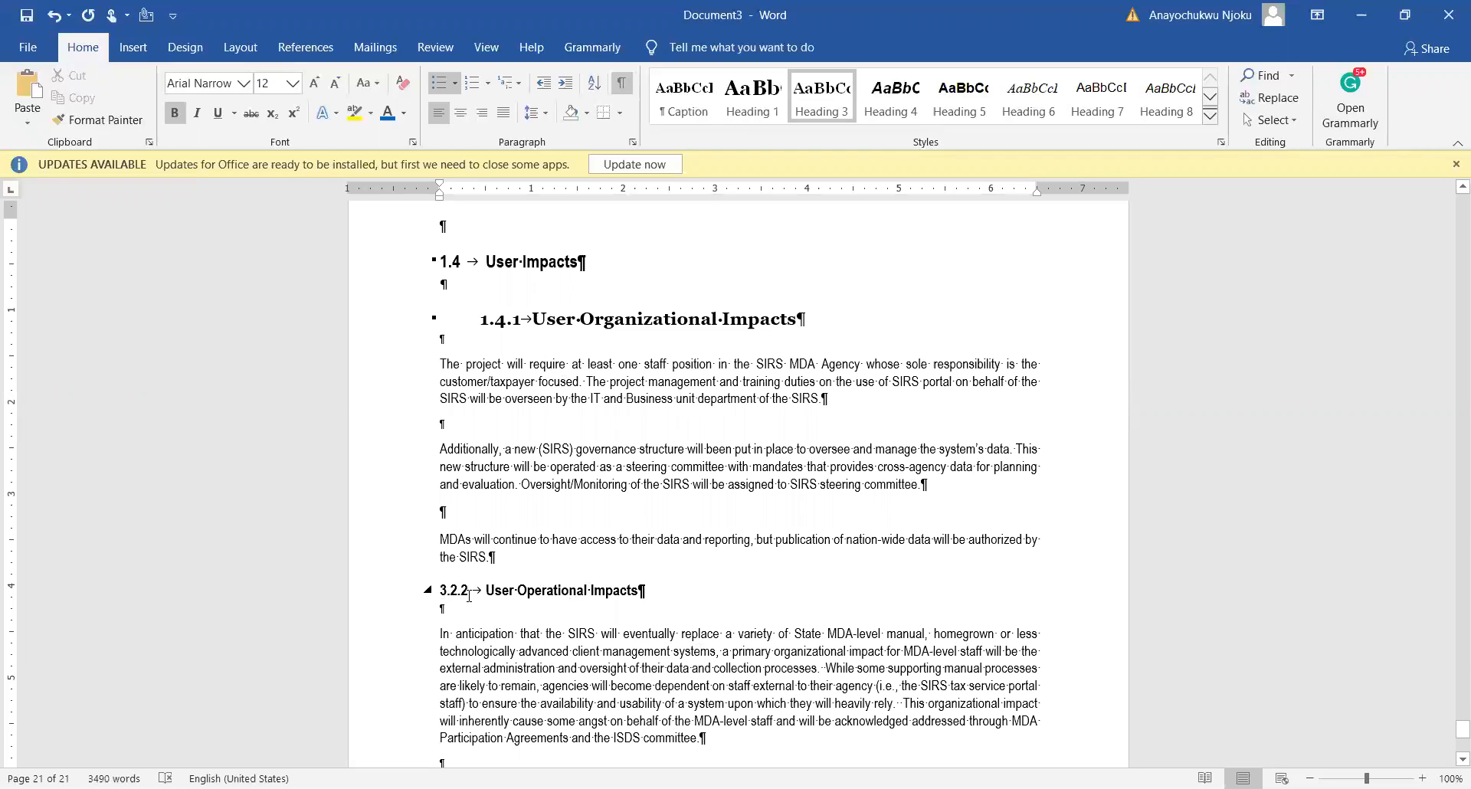
Step: Add a new line reading '1.4.2.' after the MDAs paragraph ending 'the SIRS.'
click(520, 635)
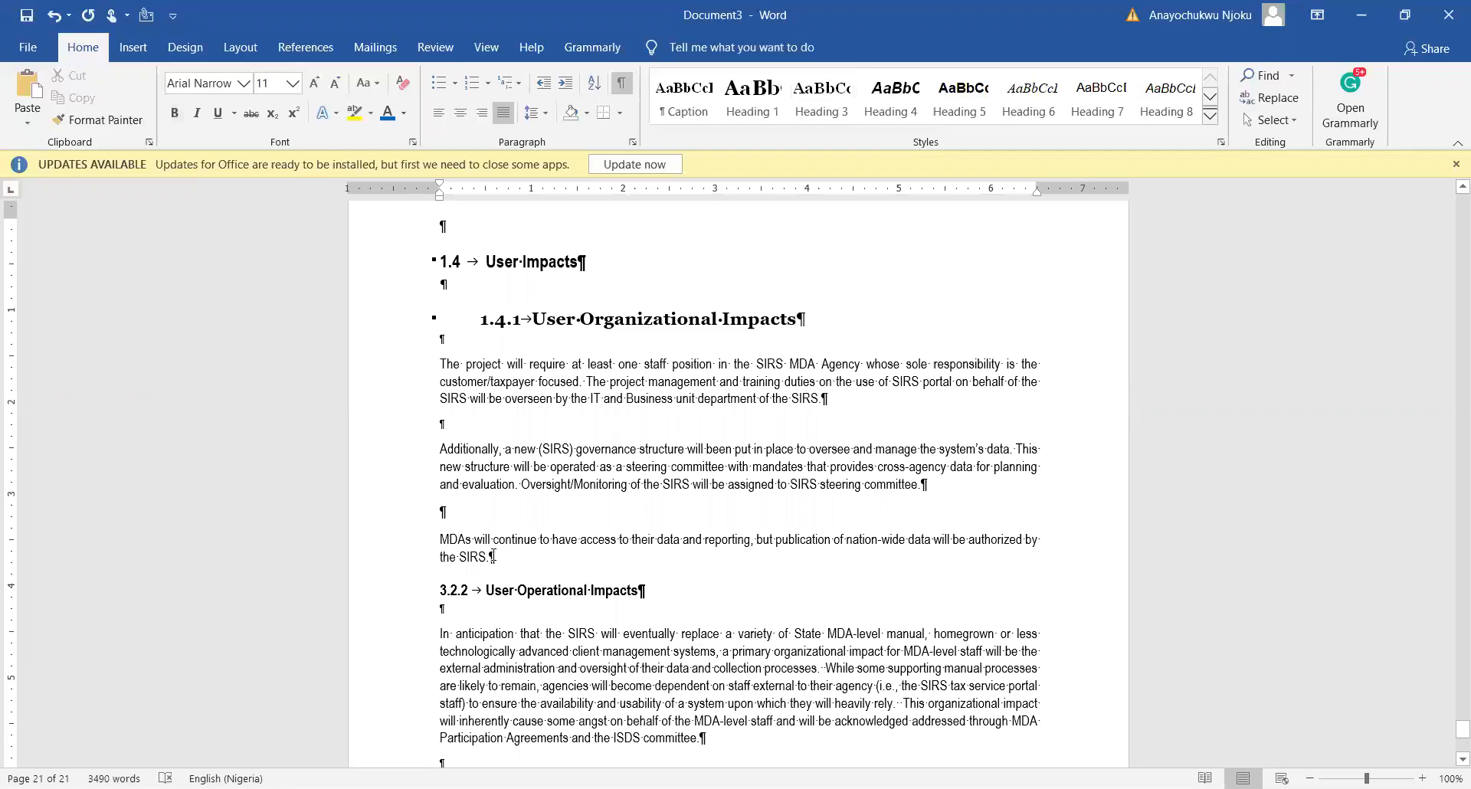
click(500, 557)
key(Return)
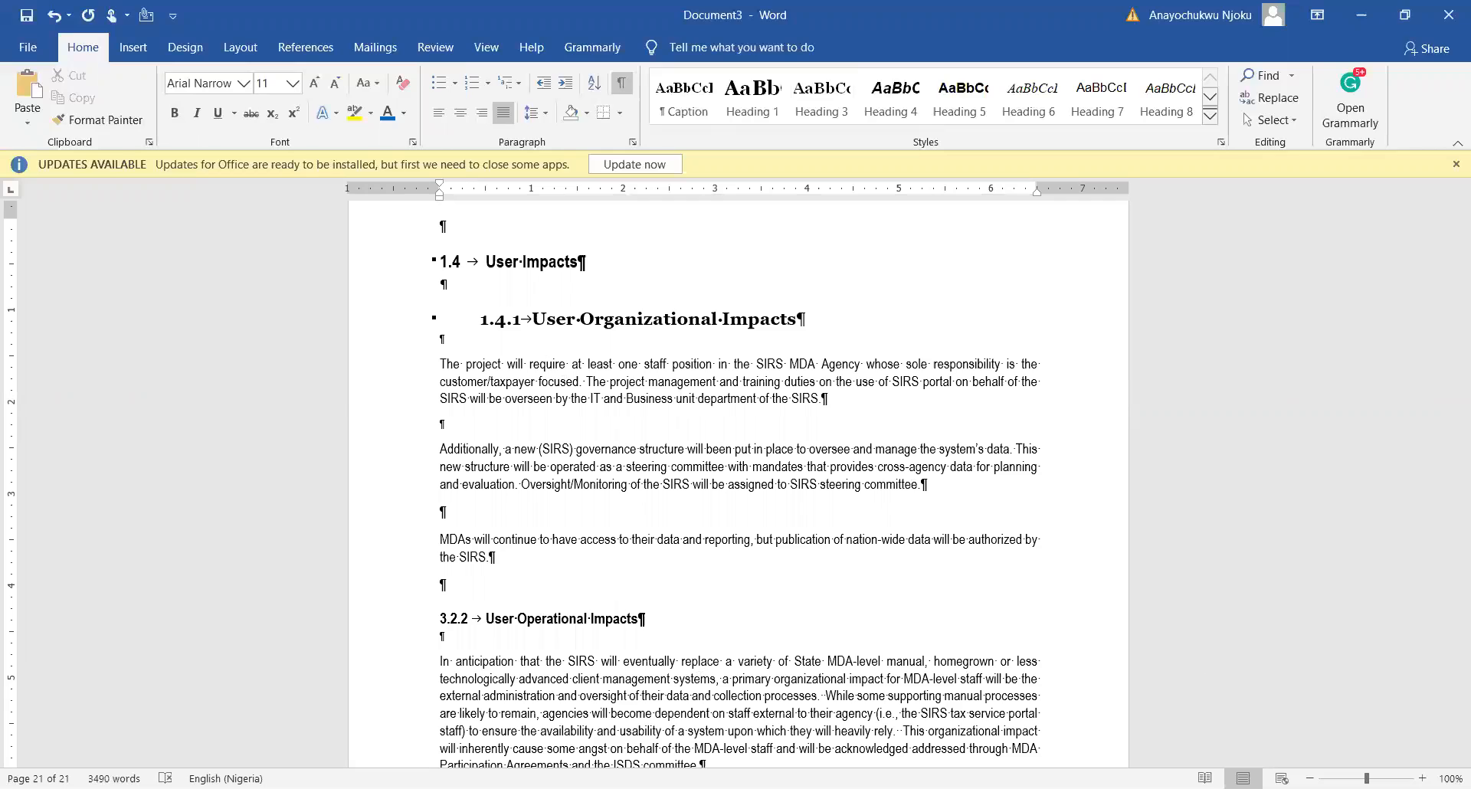
text(1.2.2.)
key(BackSpace)
key(BackSpace)
key(BackSpace)
key(BackSpace)
key(BackSpace)
text(4.2.)
Step: Make the 1.4.2. line bold, size 14 and indented one step, then compare it with 1.4.1
click(451, 584)
drag(439, 586, 484, 587)
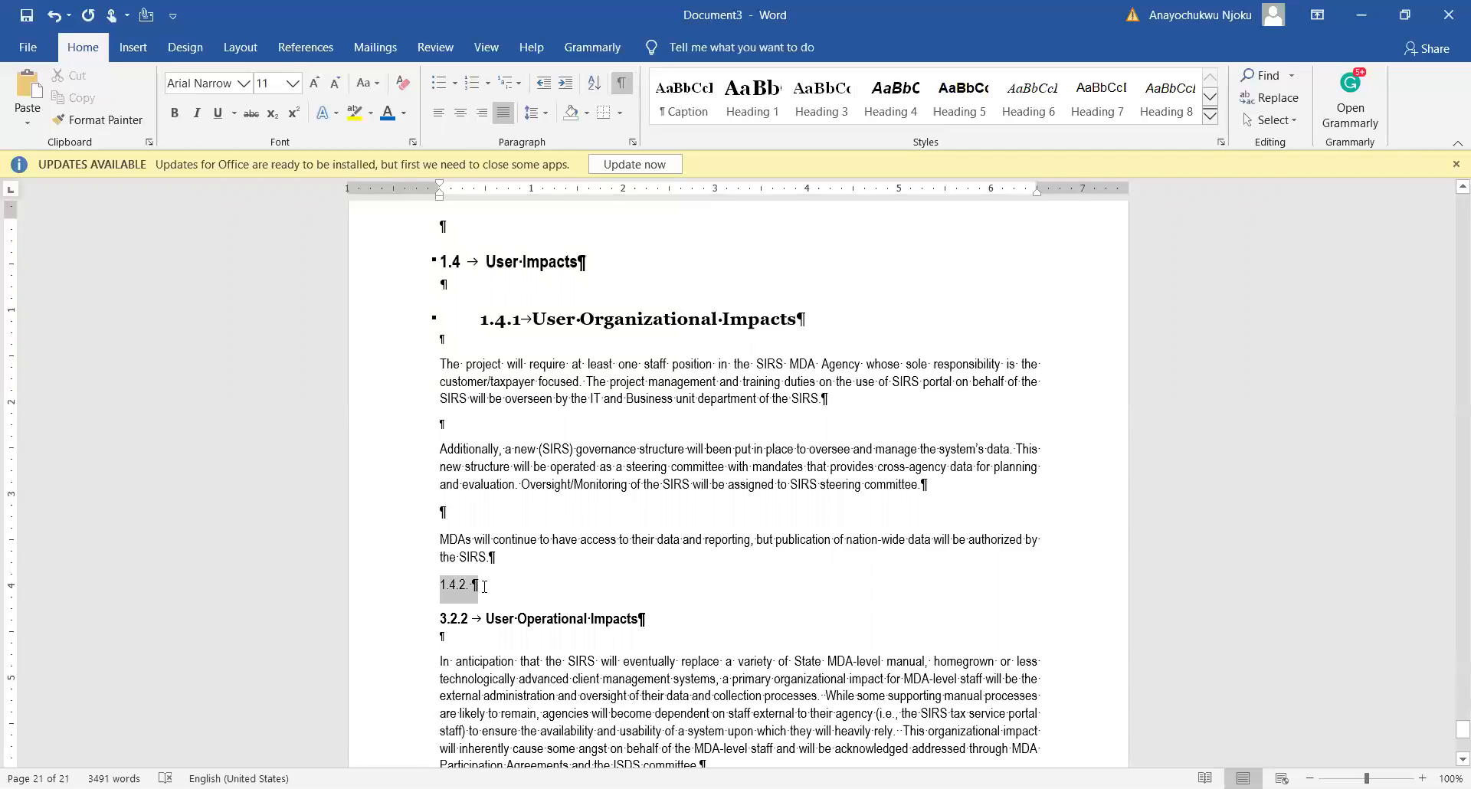
click(494, 555)
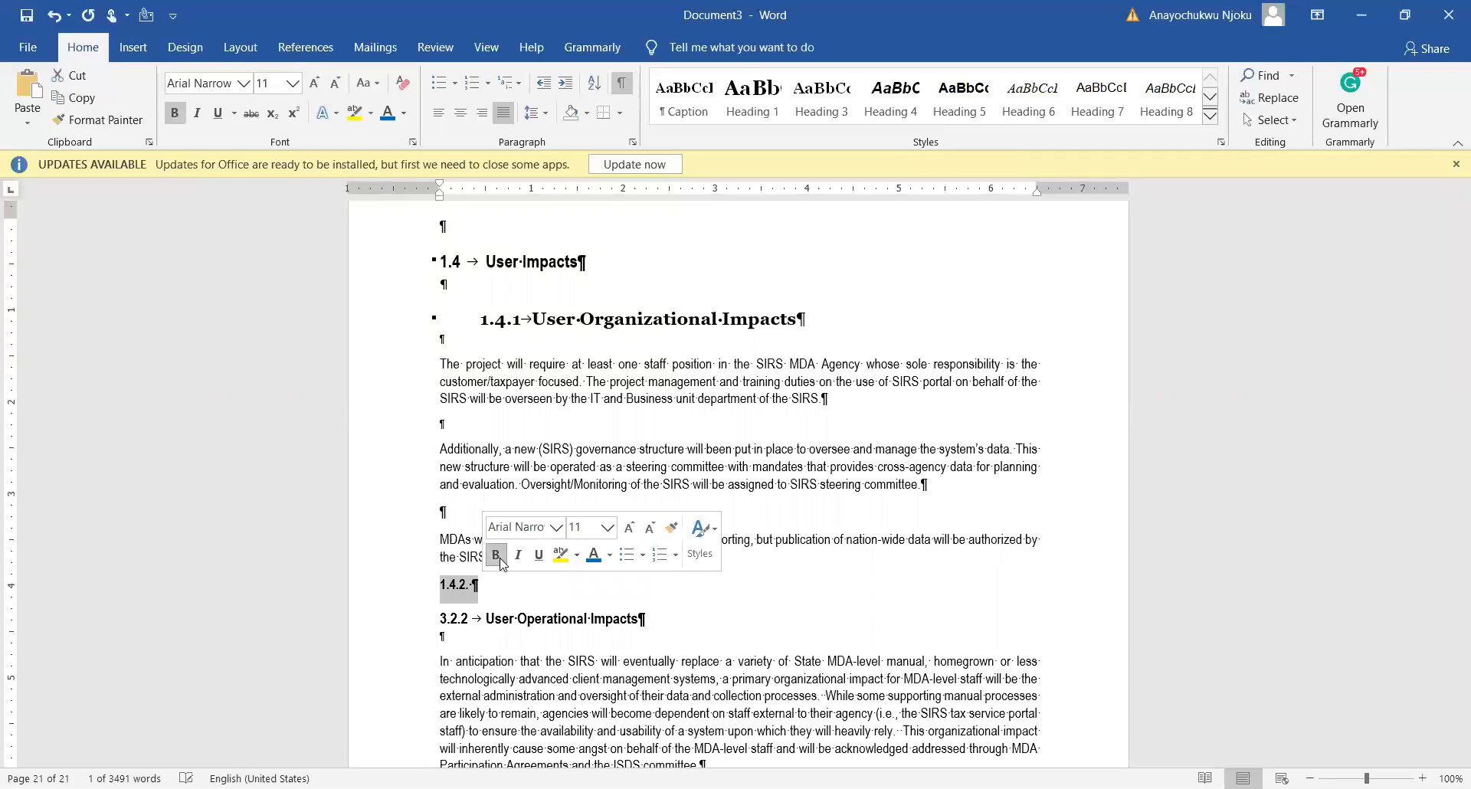
click(98, 119)
click(314, 83)
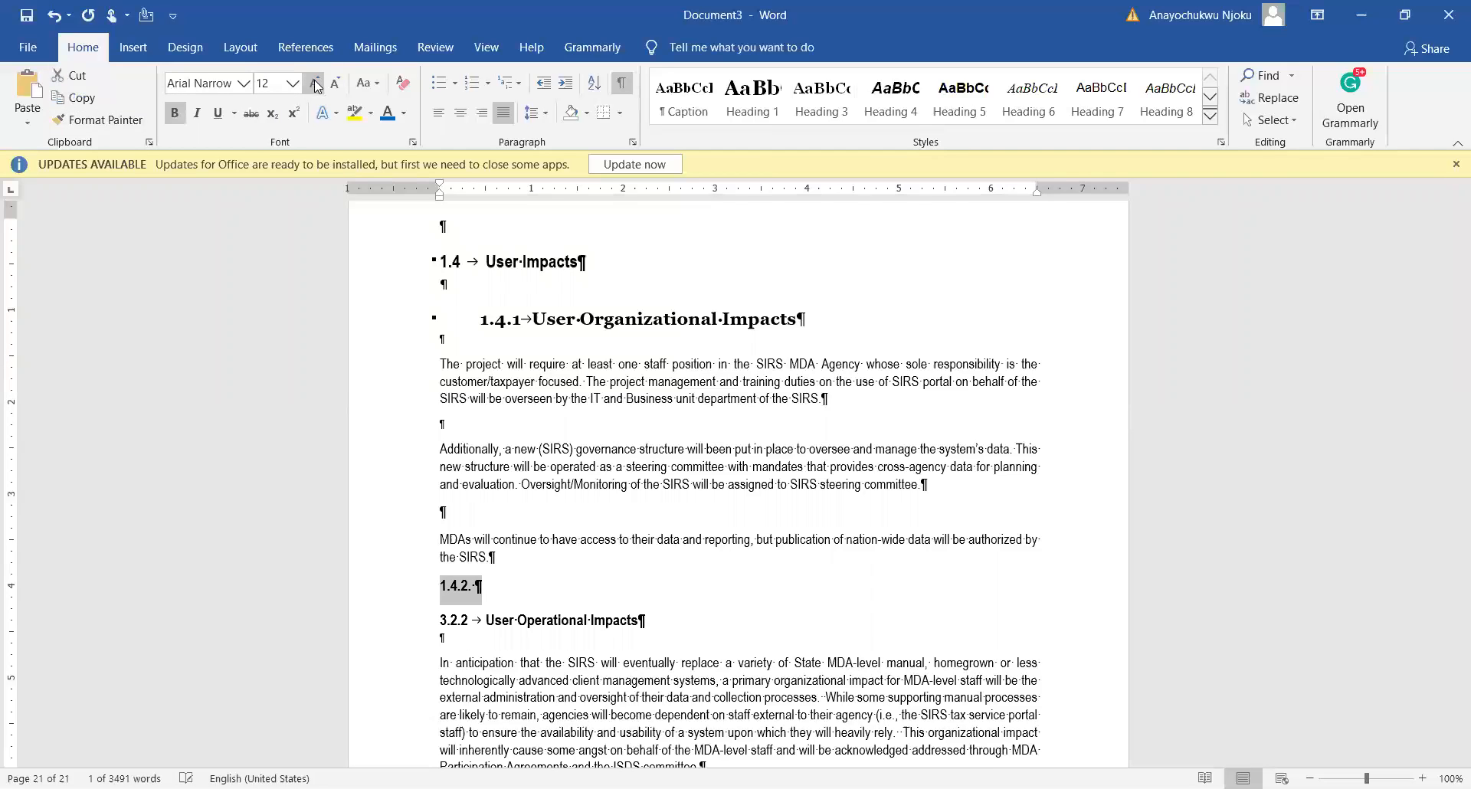
click(565, 84)
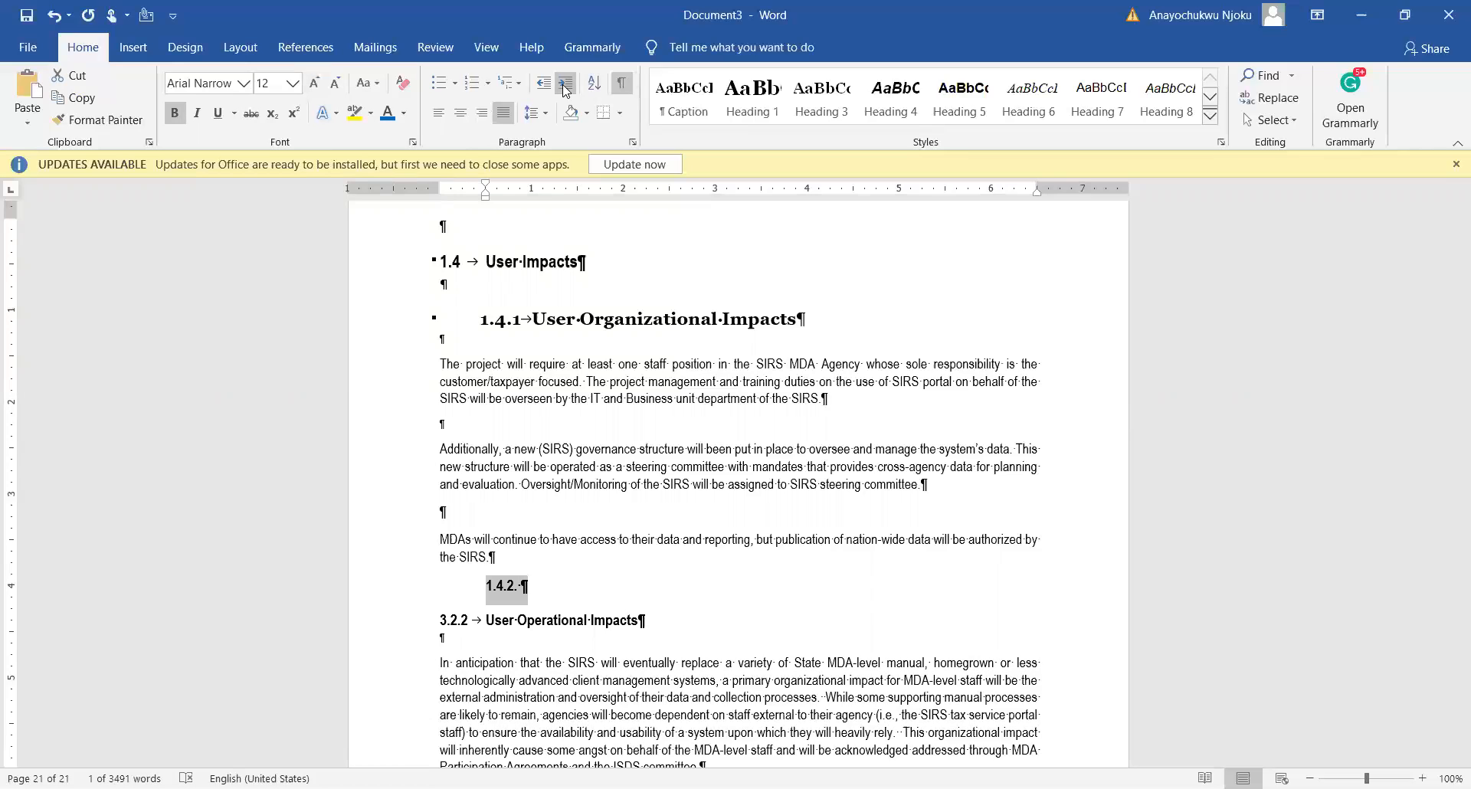
click(314, 82)
click(509, 588)
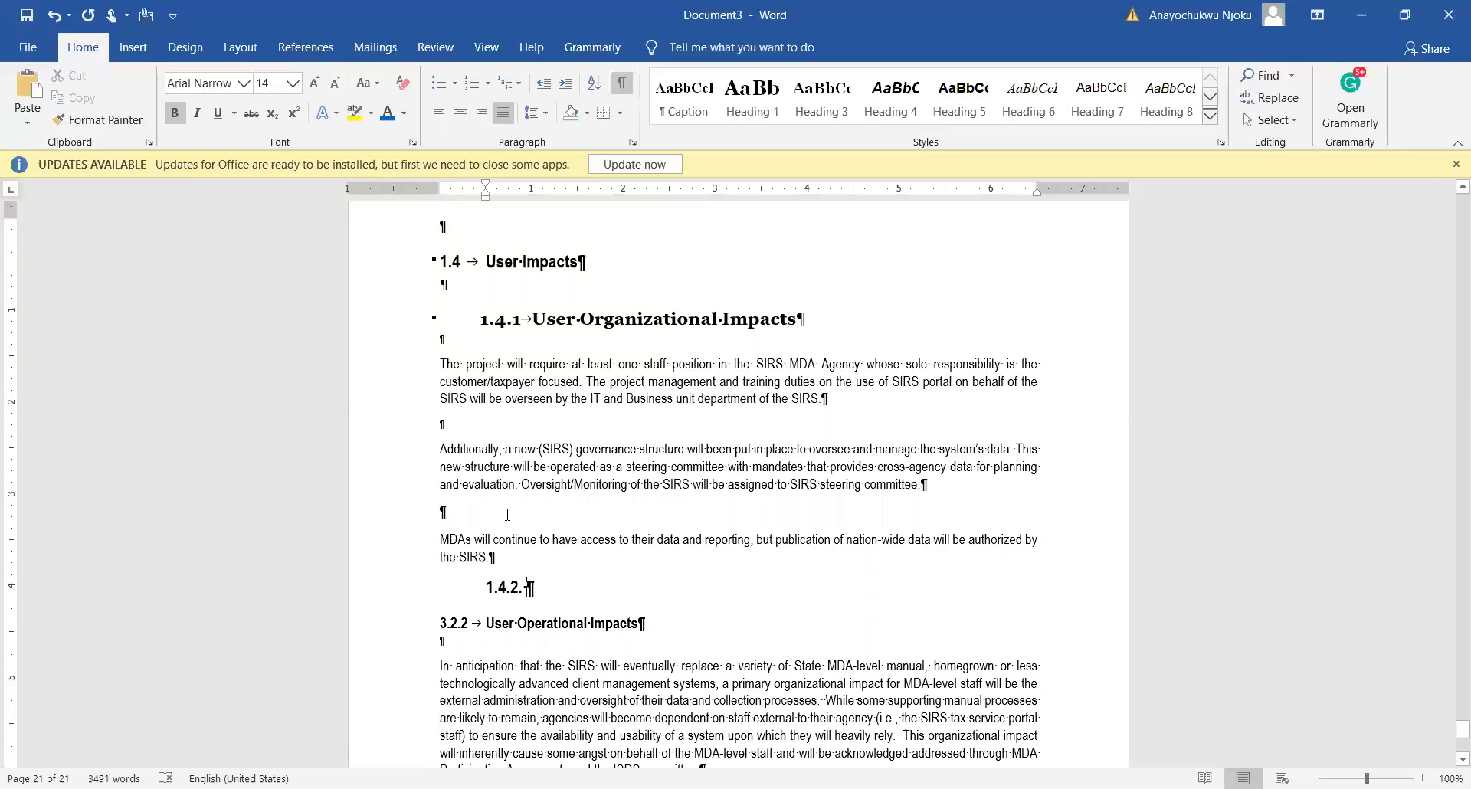
click(484, 318)
Step: Delete the temporary 1.4.2. line above the 3.2.2 heading
click(463, 624)
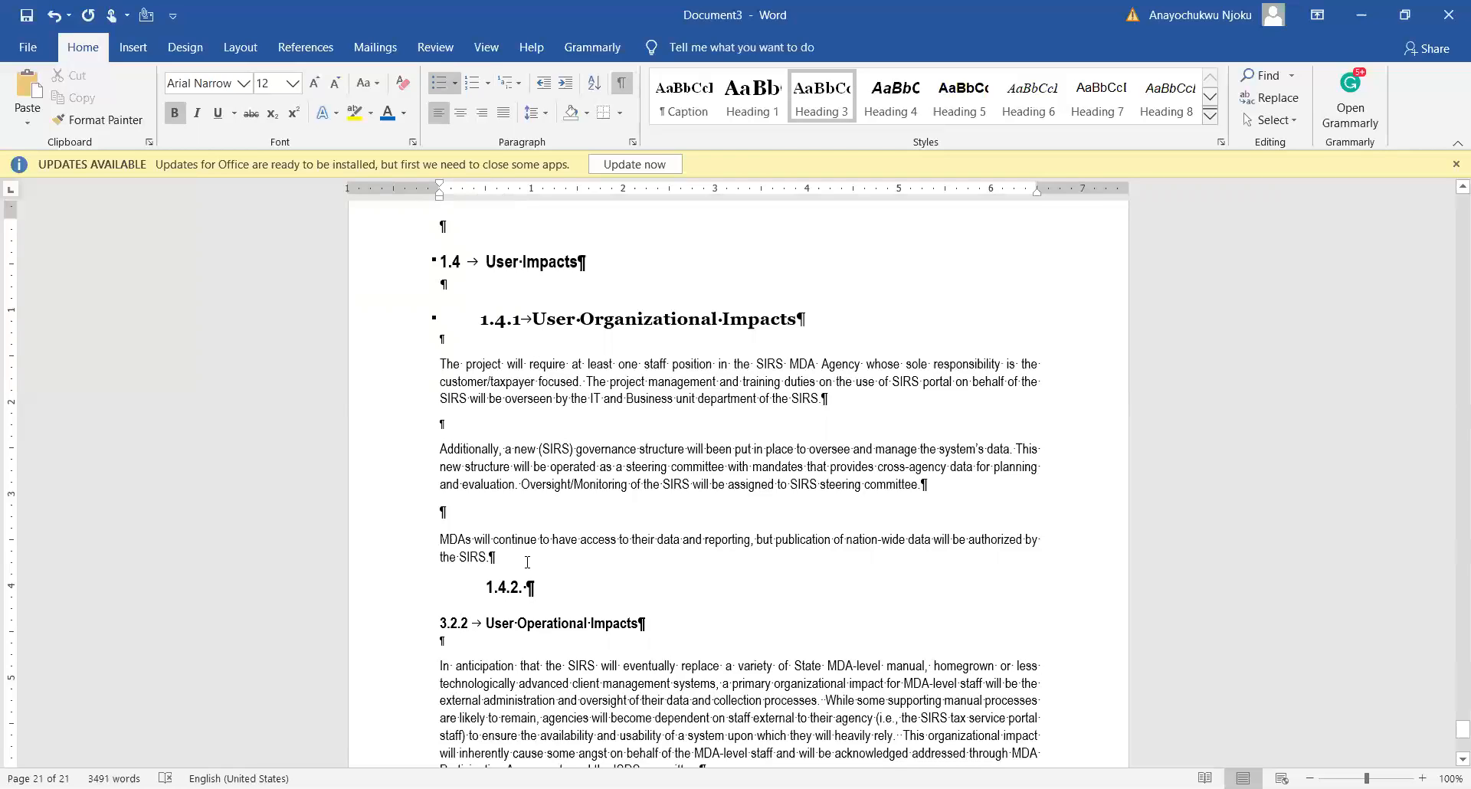
click(488, 587)
drag(488, 587, 556, 586)
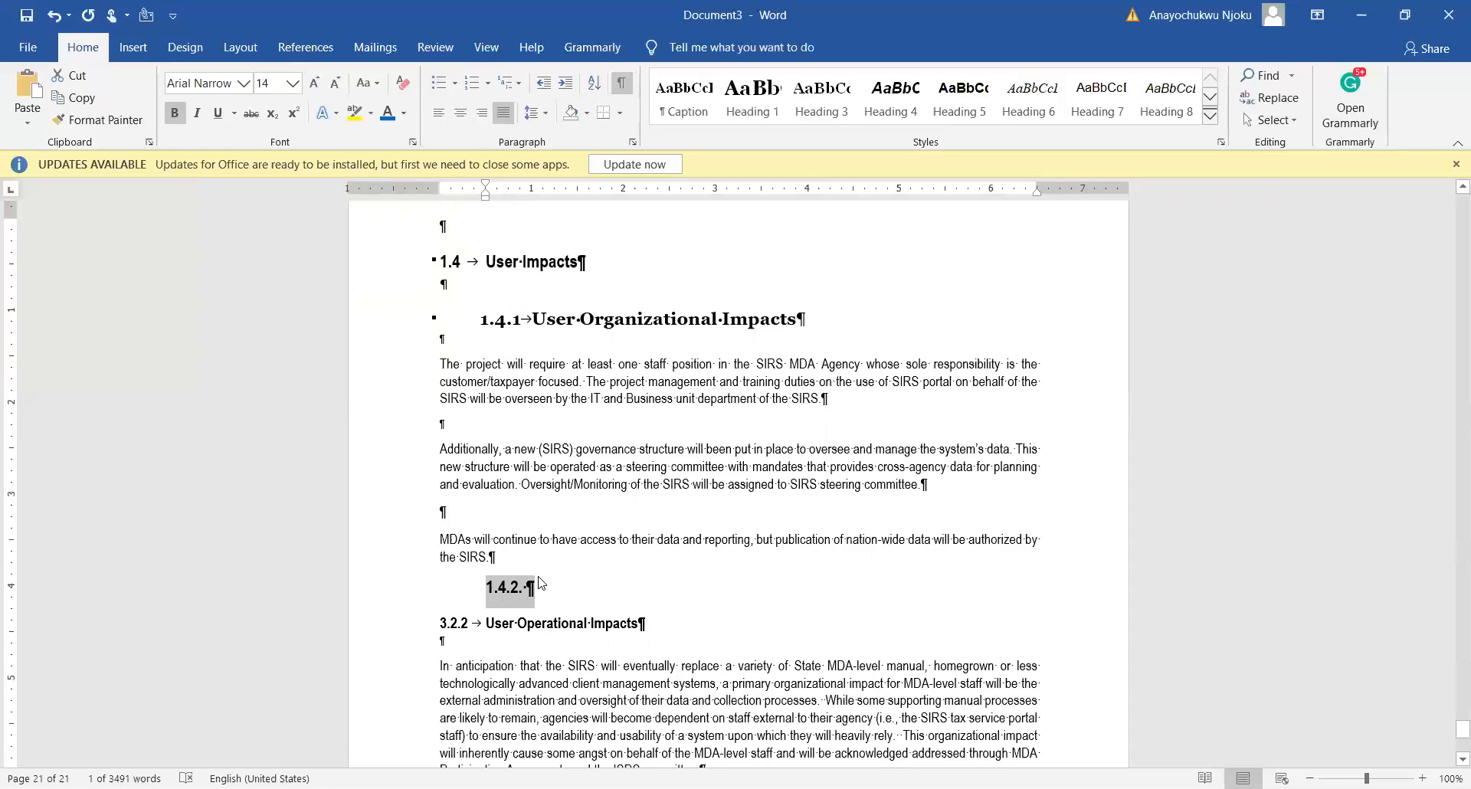
key(Delete)
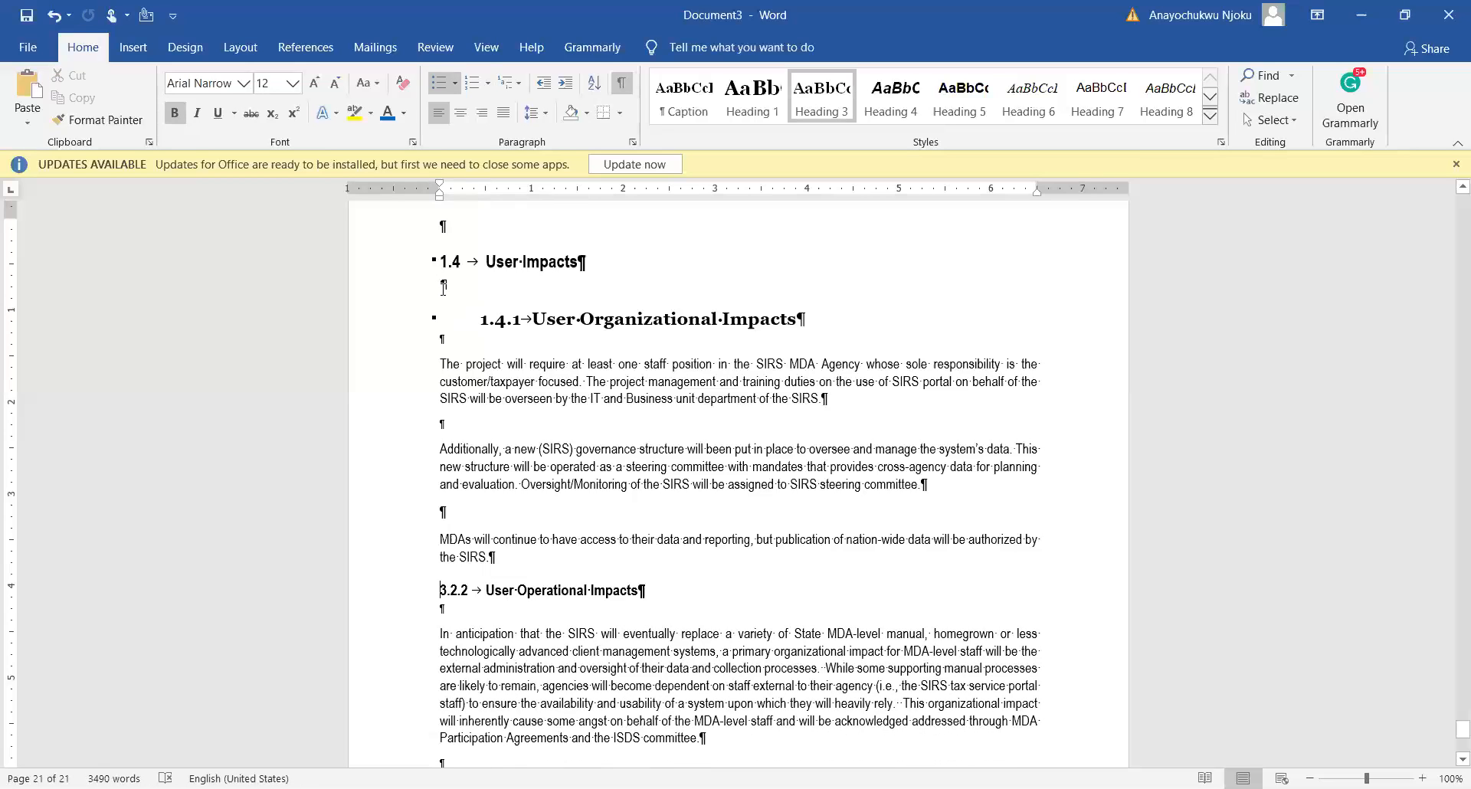
Step: Copy the 1.4.1 heading format onto User Operational Impacts with Format Painter and remove the leftover '3.2.'
click(495, 320)
click(122, 126)
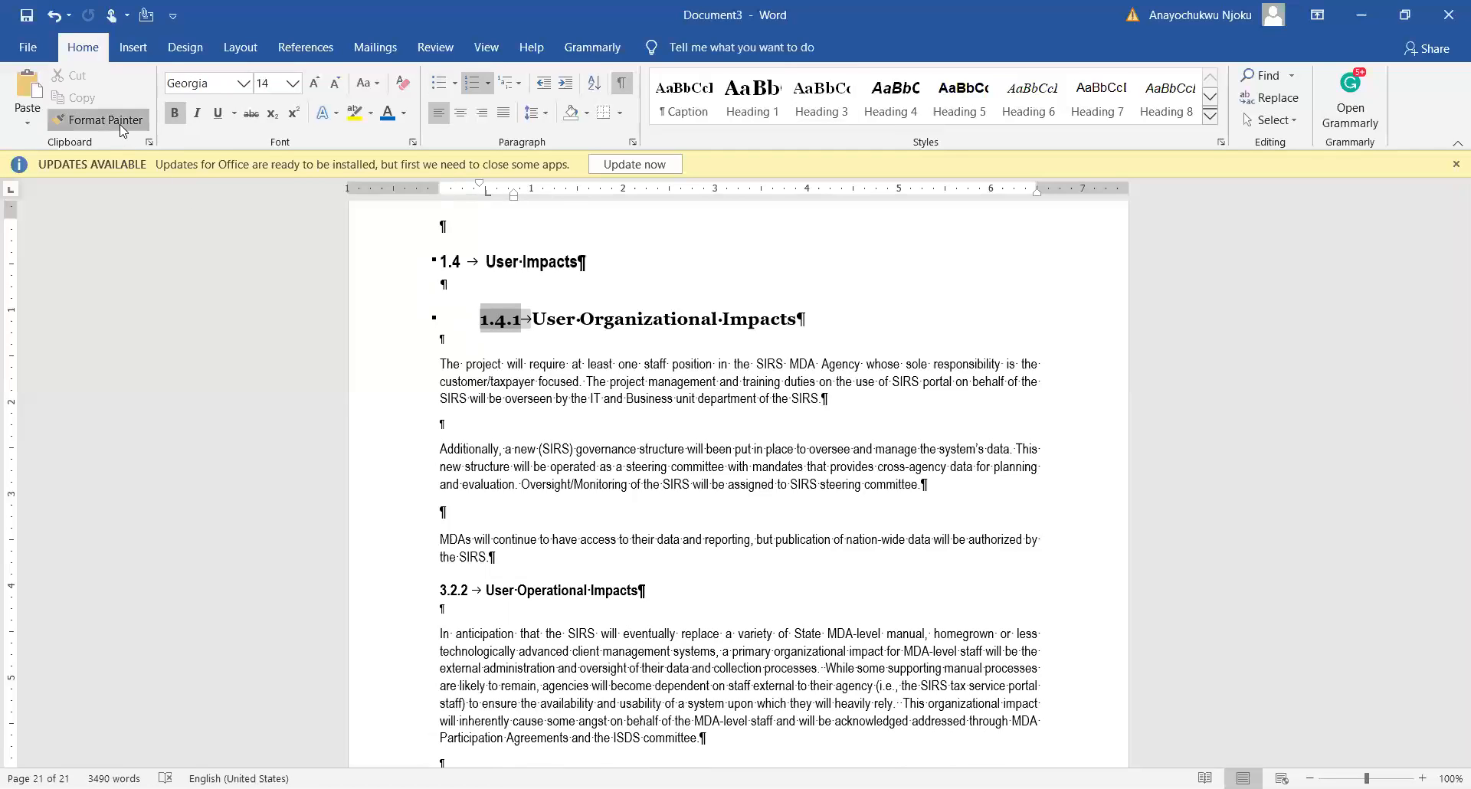
click(431, 590)
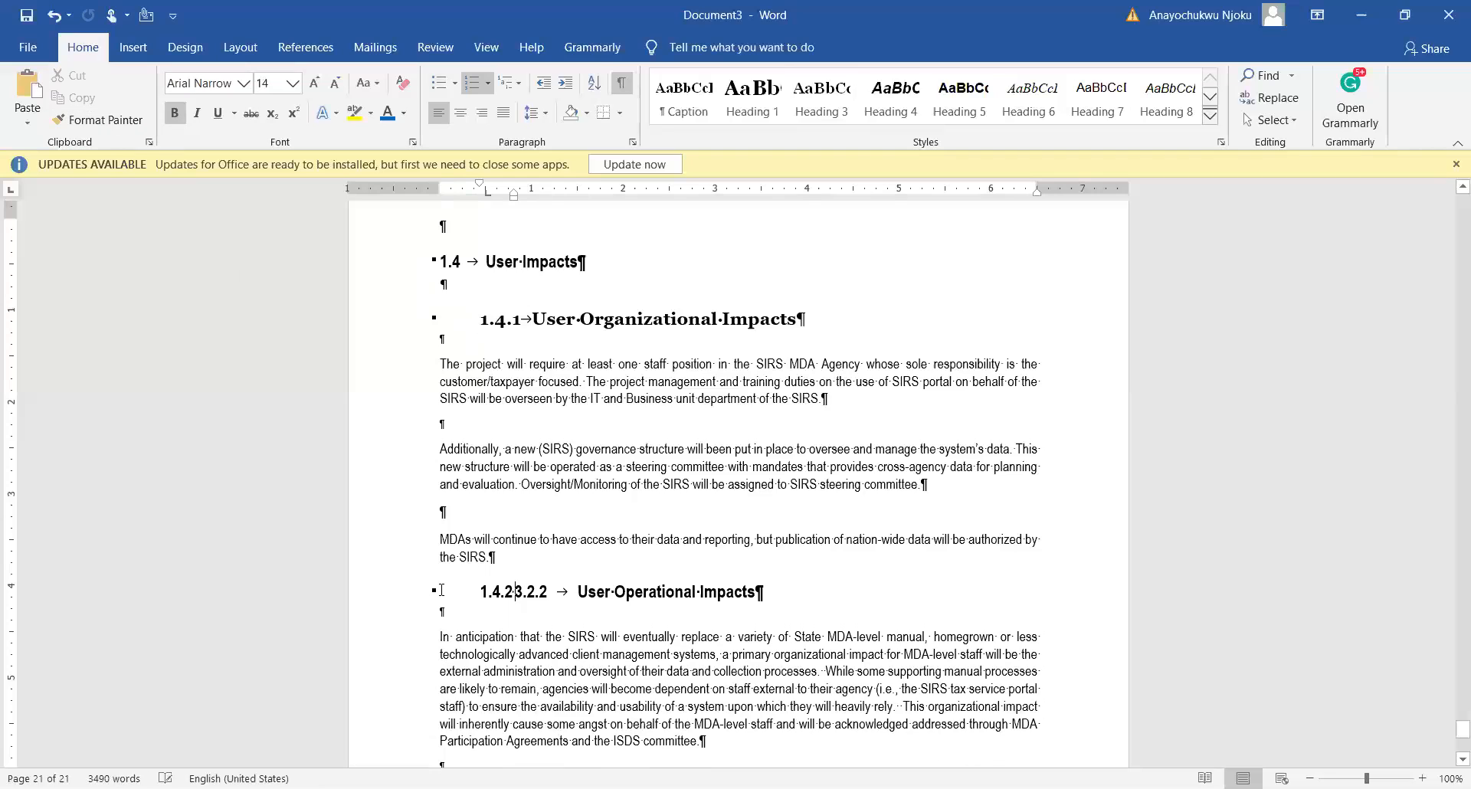
key(Delete)
key(Delete)
key(Delete)
key(Delete)
key(Delete)
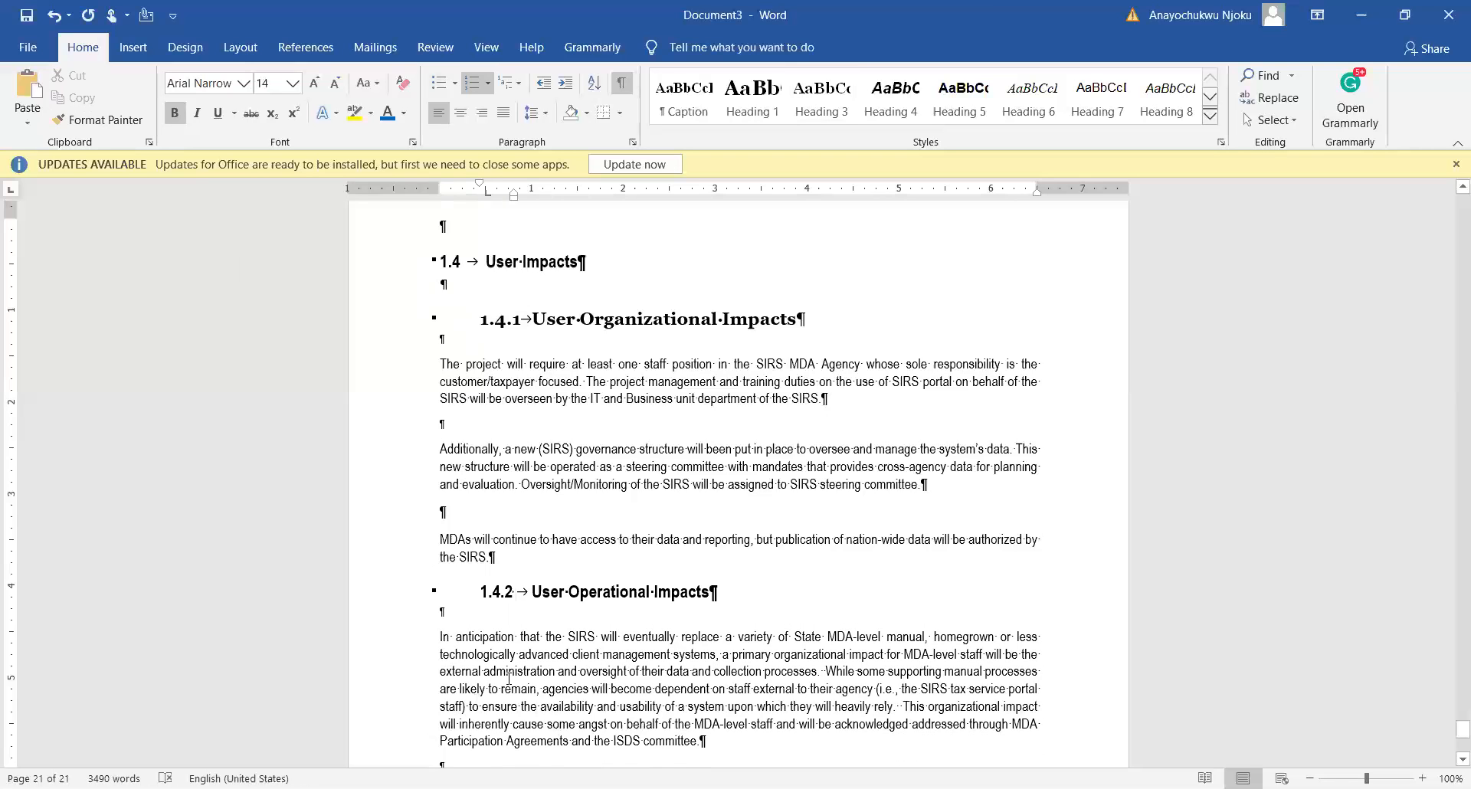
click(535, 671)
scroll(536, 628, down, 1)
Step: Scroll back up to page 19 to view the 1.0 functional requirements heading with 1.1 and 1.2
scroll(540, 598, up, 6)
scroll(541, 590, down, 3)
scroll(541, 601, up, 12)
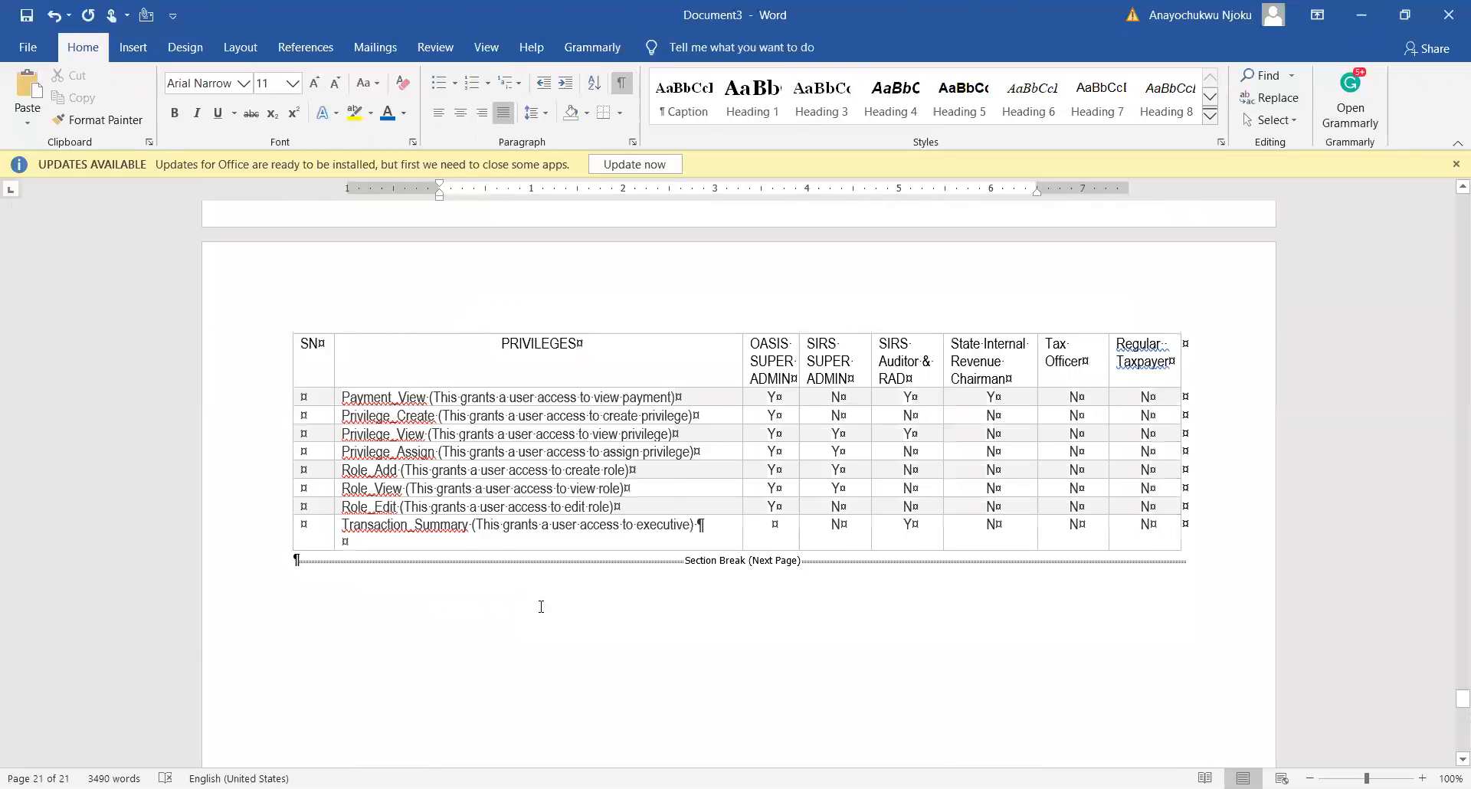
scroll(540, 607, up, 4)
drag(1455, 693, 1450, 204)
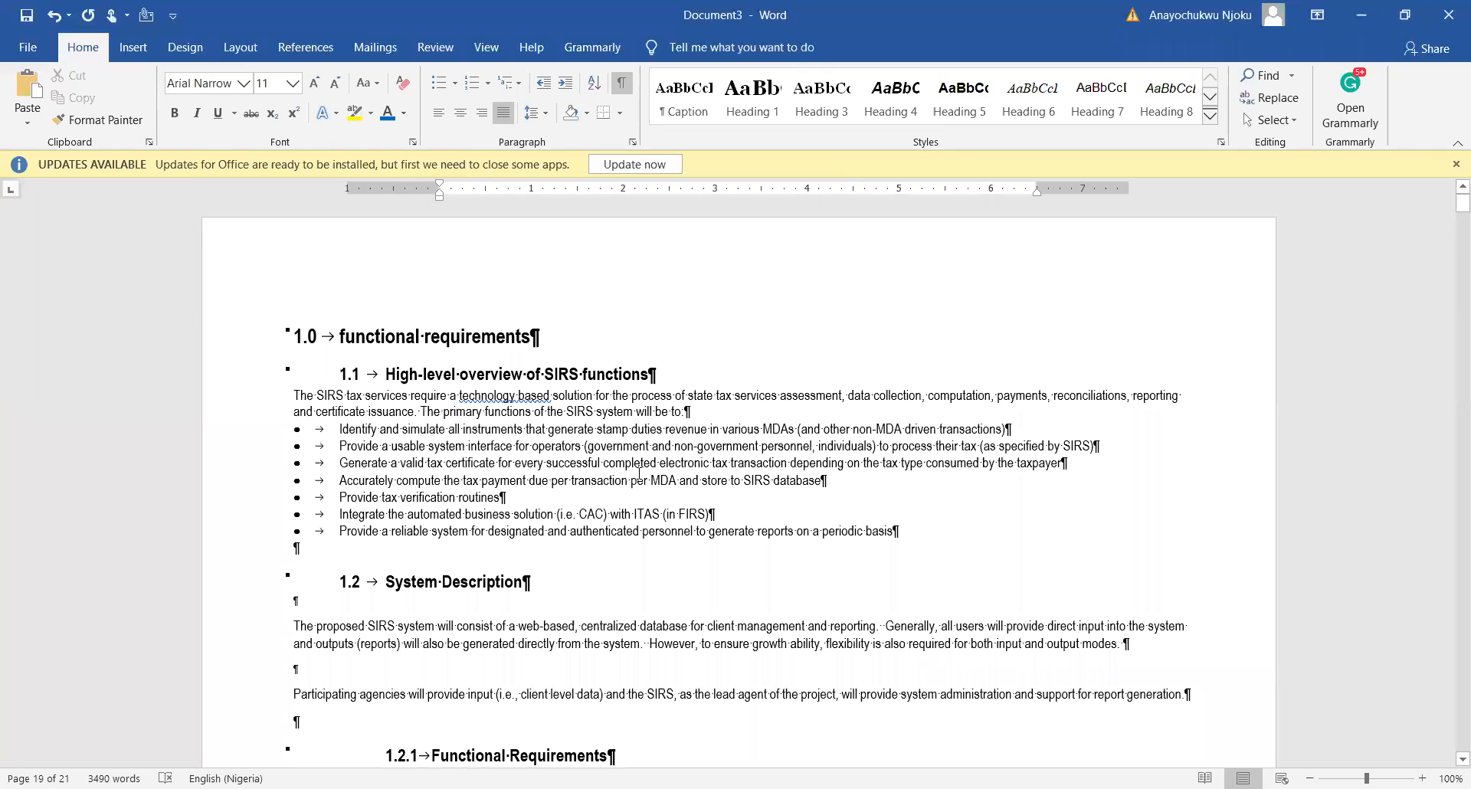